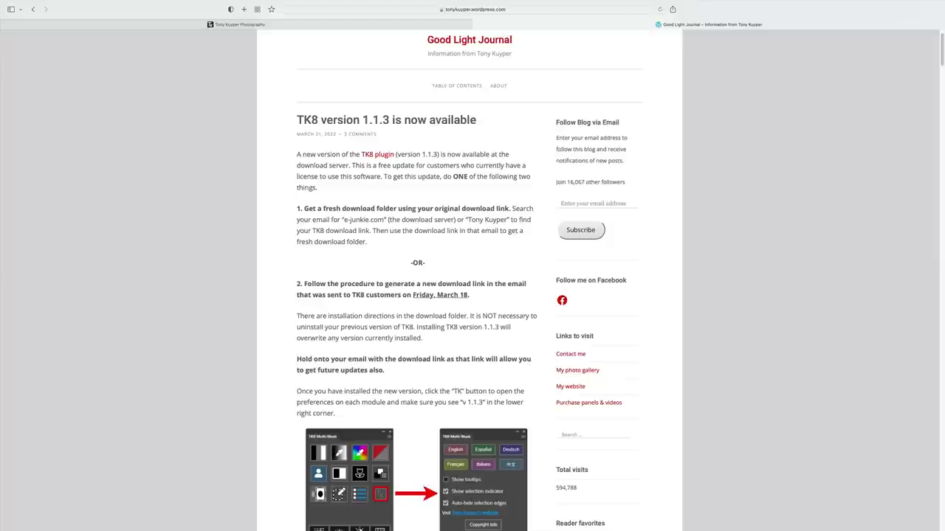
Step: Read through the blog post about the TK8 version 1.1.3 update, including its installation directions and list of changes
scroll(469, 280, down, 5)
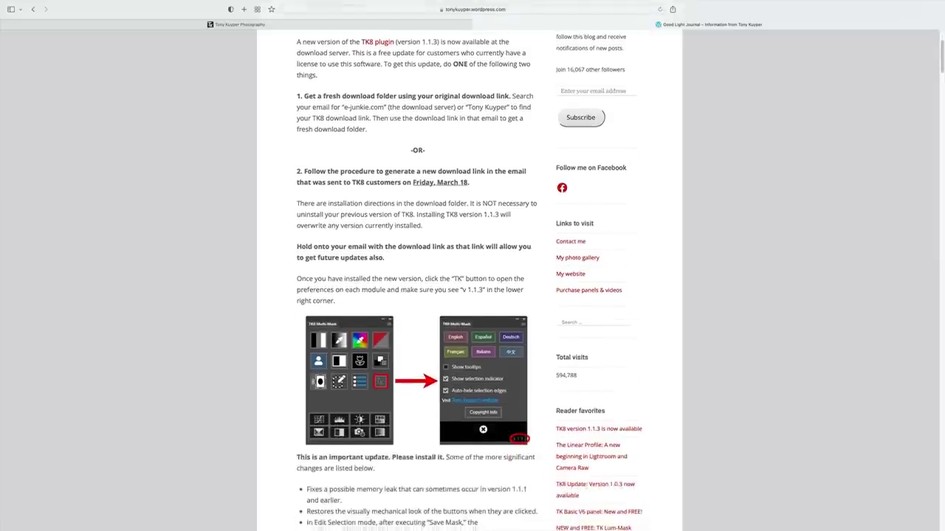
scroll(470, 281, down, 2)
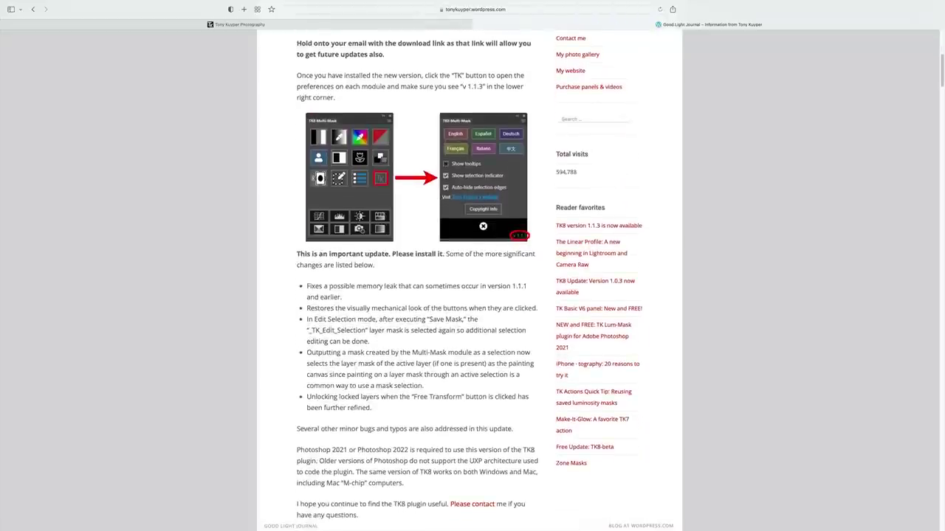
scroll(469, 281, down, 1)
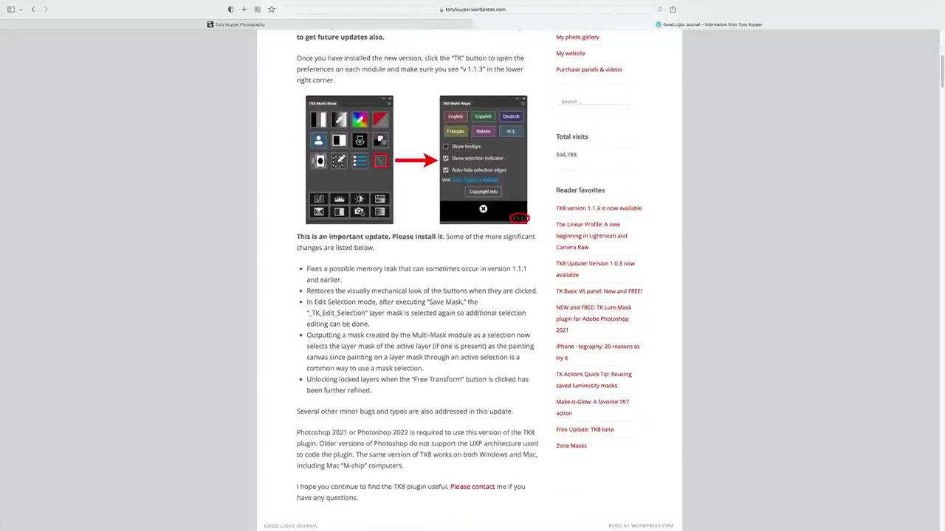
scroll(469, 281, down, 2)
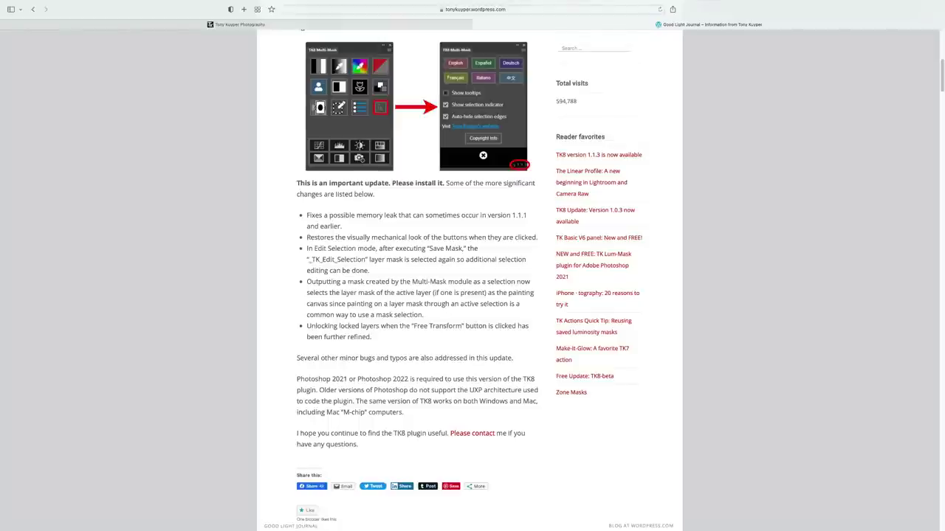
scroll(470, 280, up, 10)
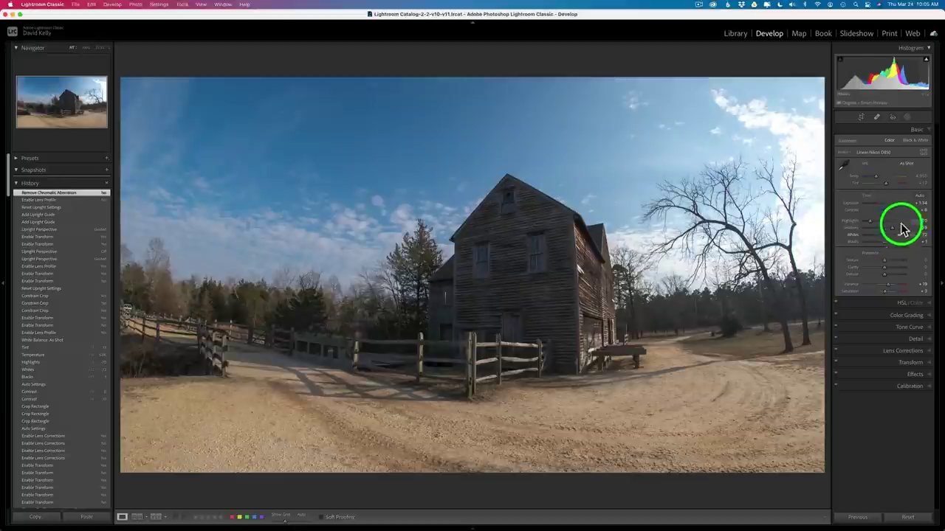
Step: Lower the photo's Whites to +8 and check its sharpening and noise reduction settings
drag(900, 238, 886, 238)
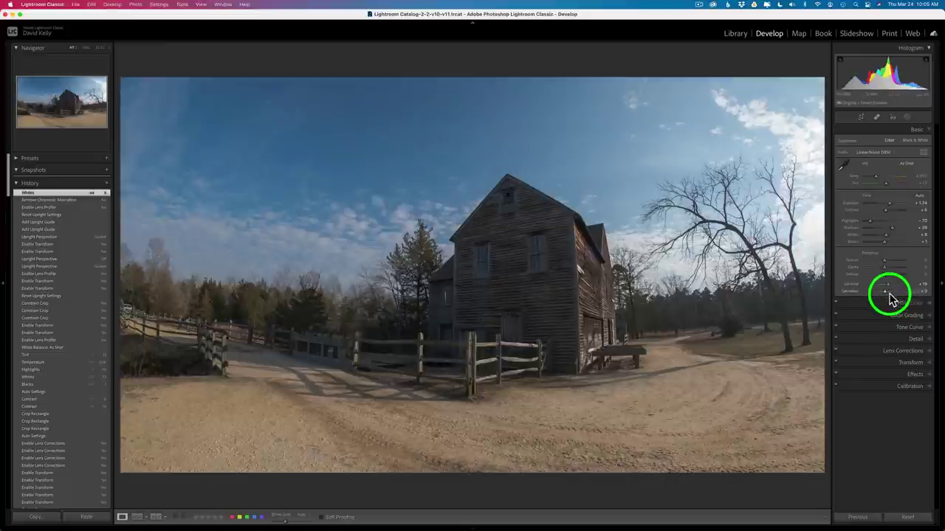
click(917, 339)
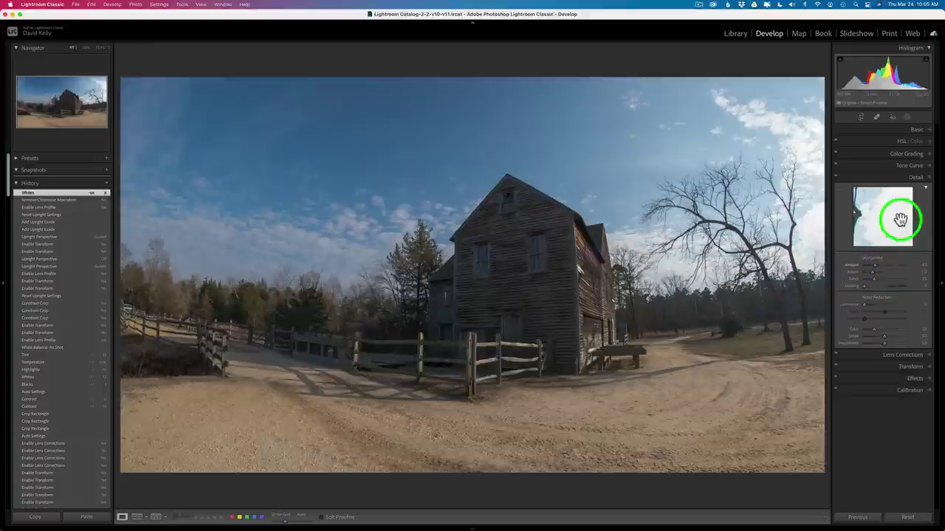
click(897, 181)
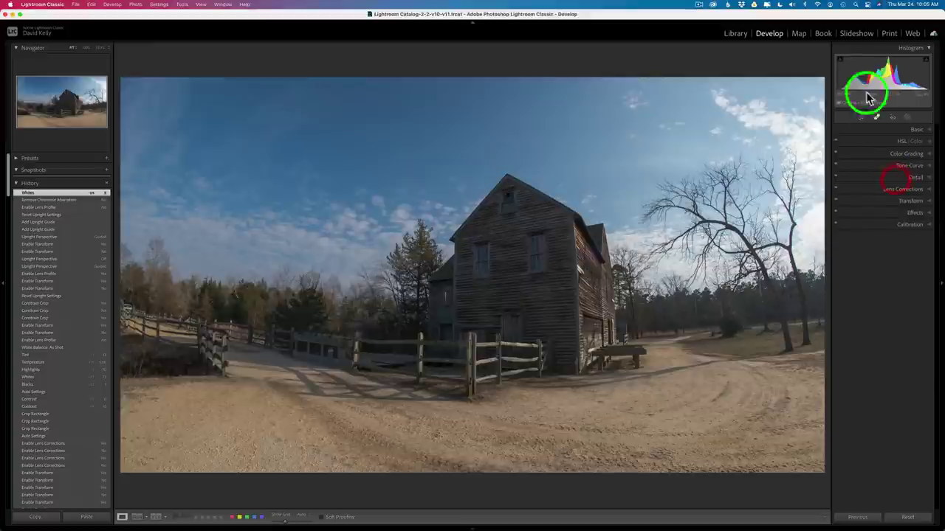
Step: Remove chromatic aberration from the photo and enable the lens profile corrections
click(927, 190)
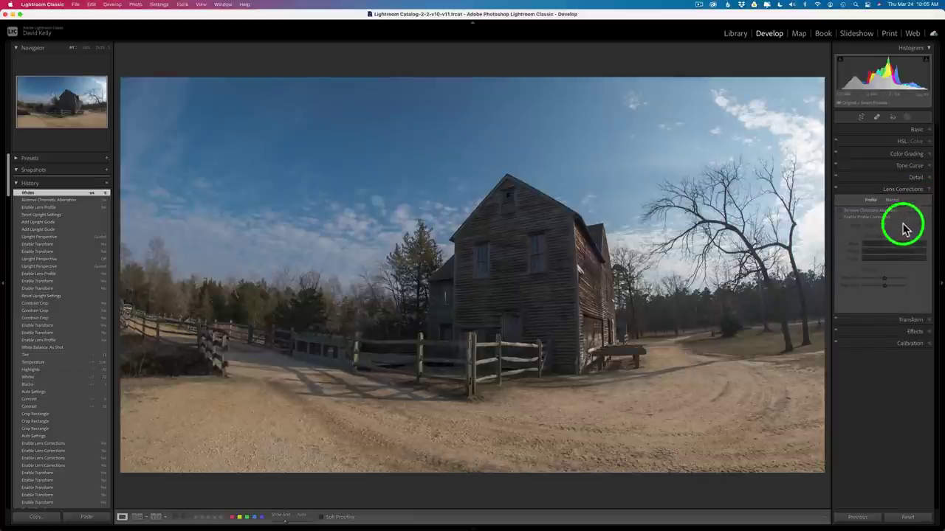
click(844, 214)
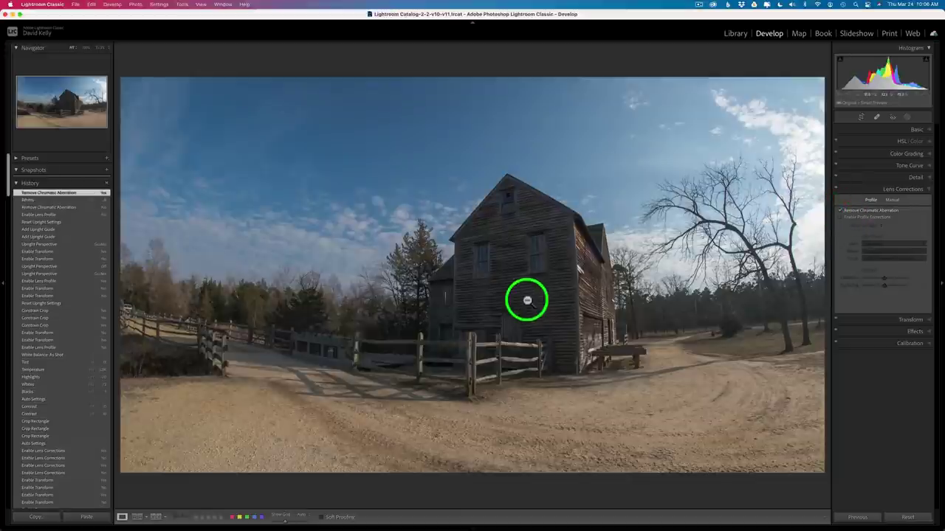
click(840, 217)
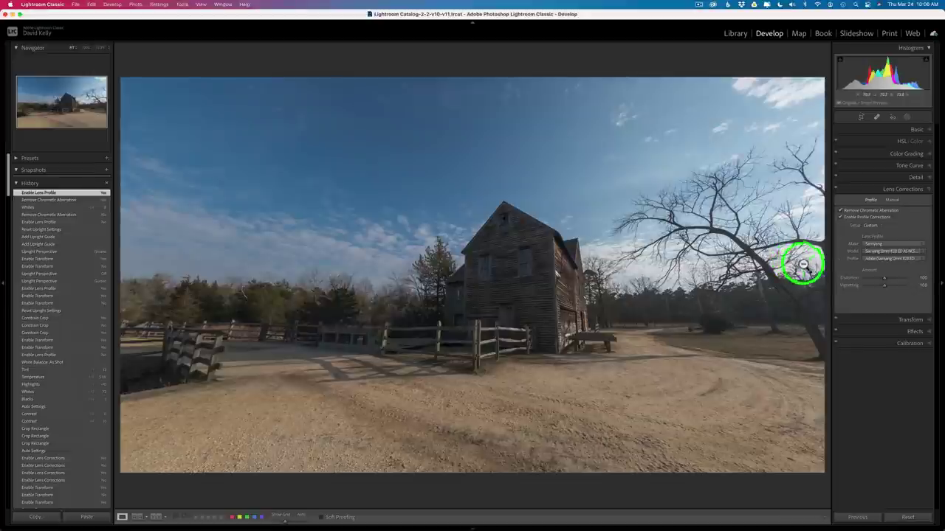
Step: Straighten the building with Guided Upright, using one vertical guide along each side of its front wall
click(913, 322)
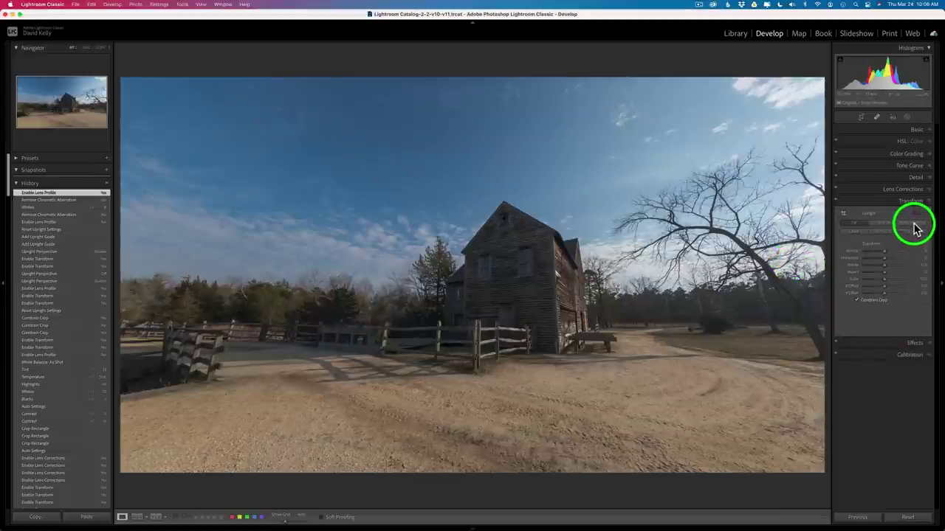
click(843, 216)
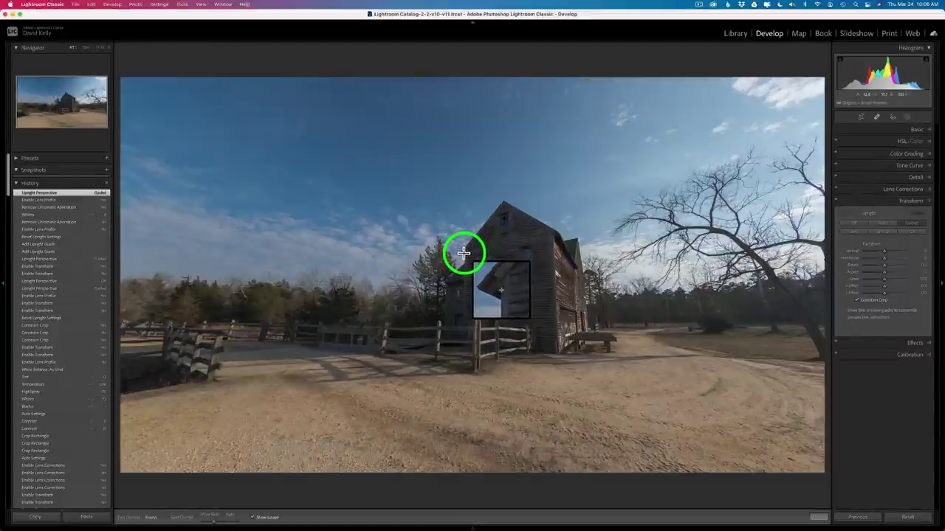
drag(463, 253, 462, 325)
drag(462, 325, 462, 325)
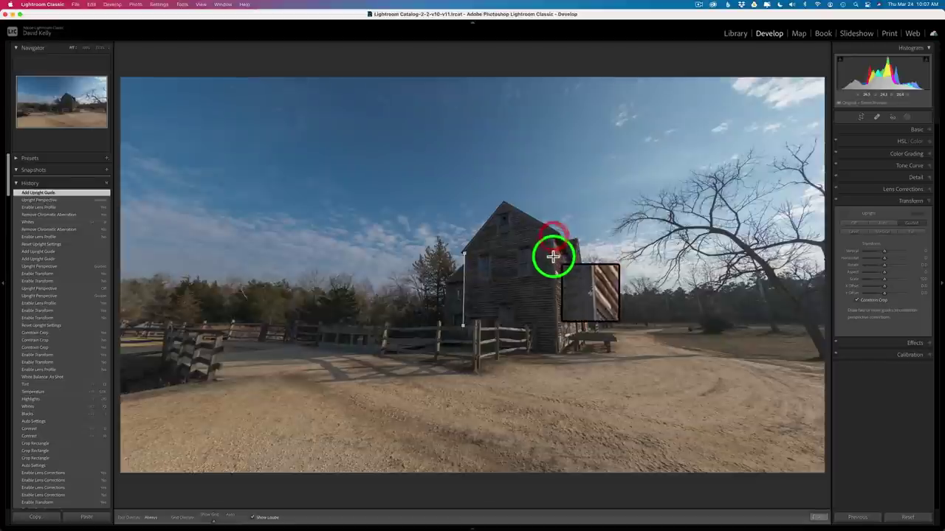
drag(553, 237, 557, 346)
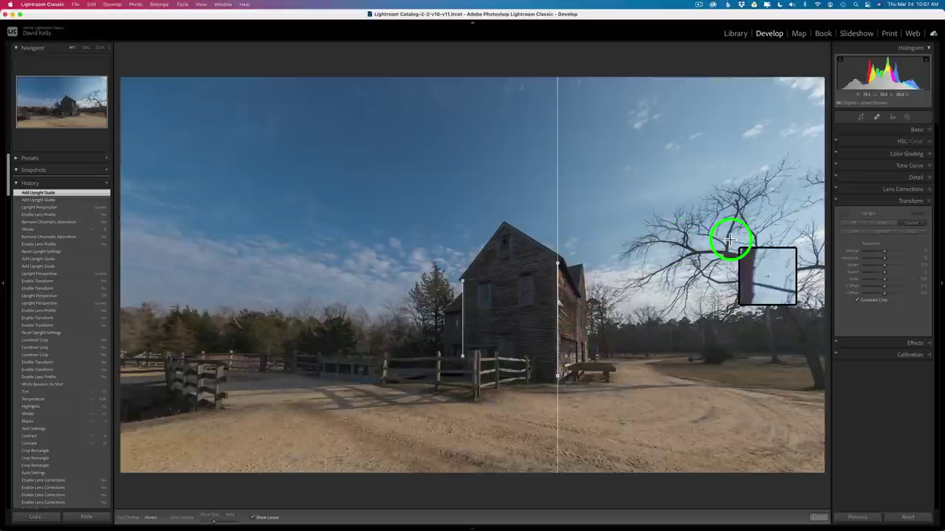
click(845, 214)
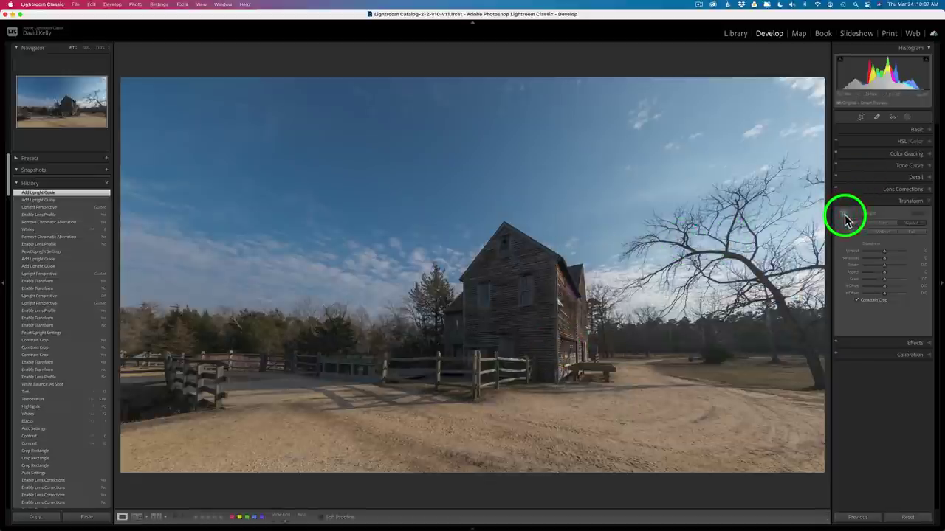
Step: Compare the photo with and without the transform and inspect its crop area
click(837, 203)
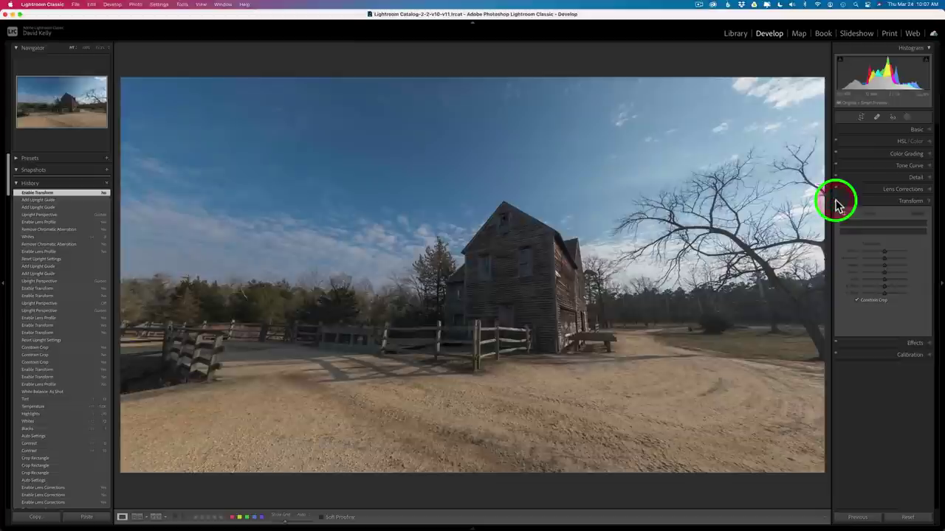
click(836, 202)
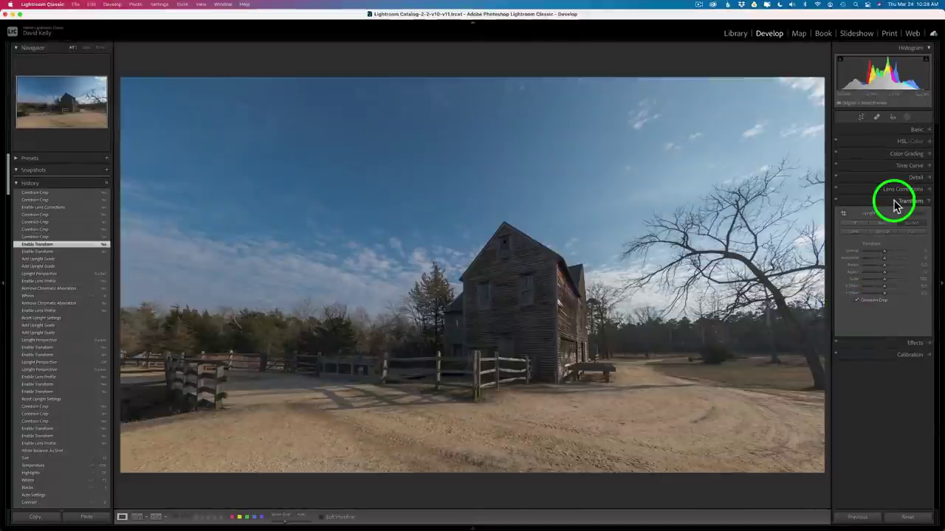
click(862, 119)
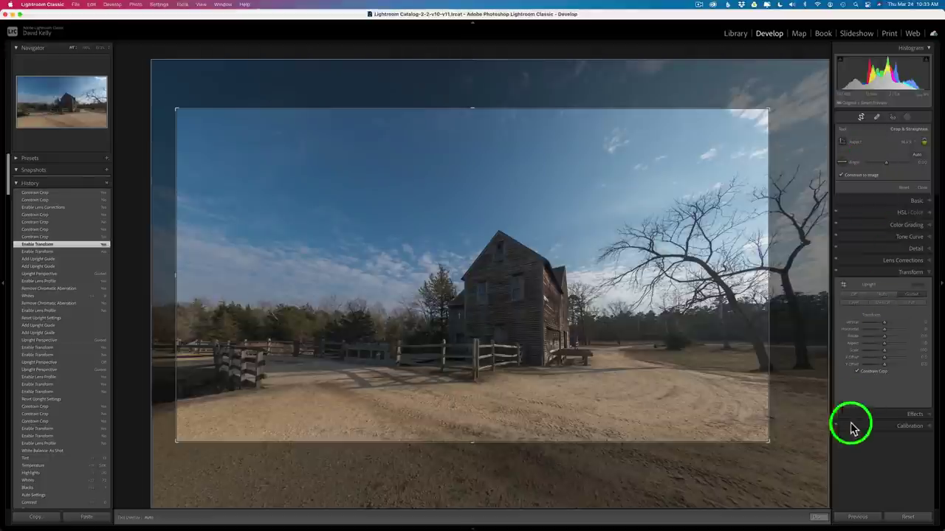
click(817, 518)
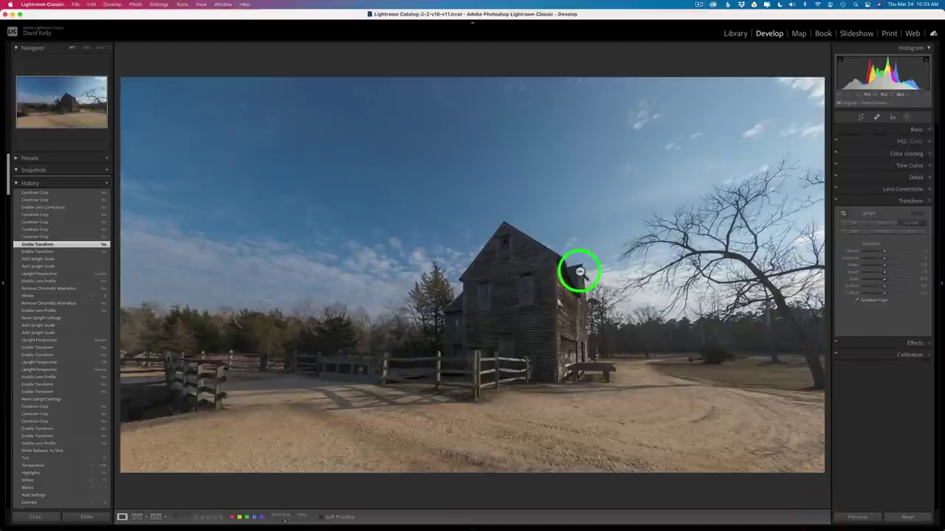
Step: Send the corrected photo to Adobe Photoshop 2022 for editing
right_click(551, 246)
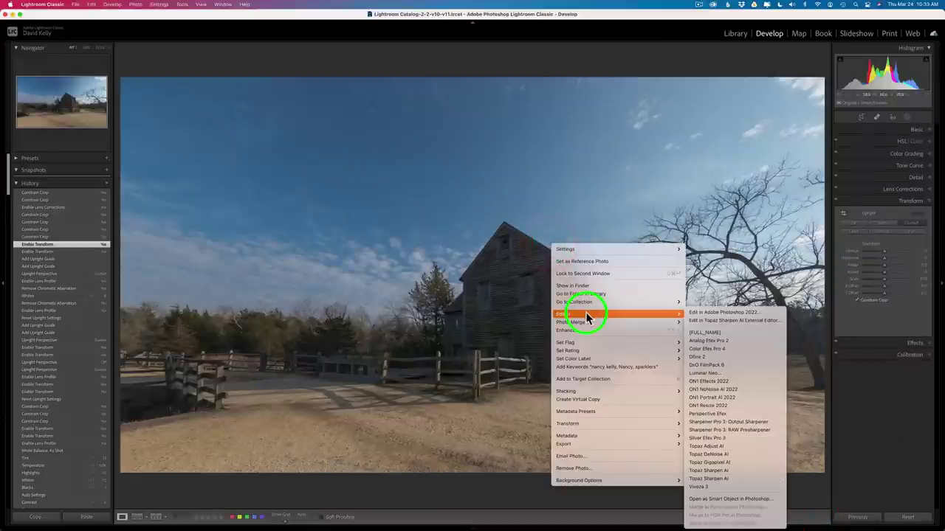
mouse_move(671, 314)
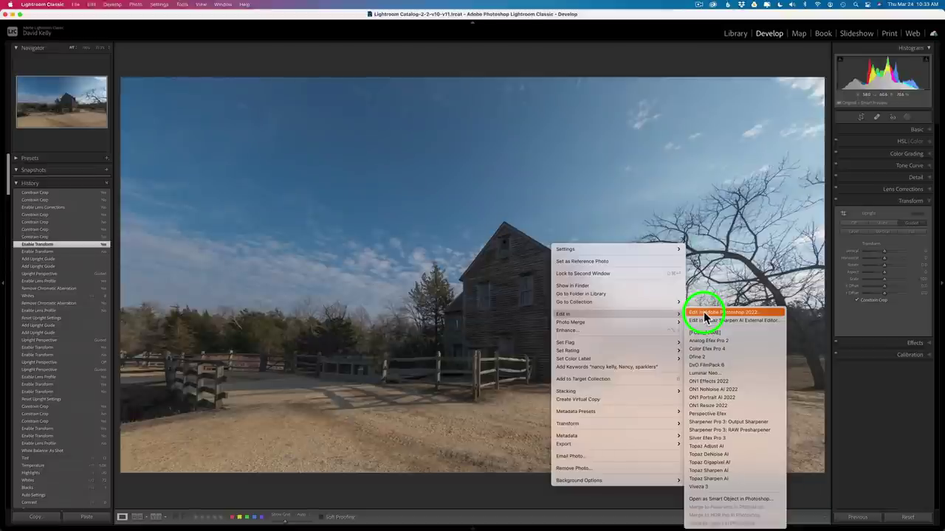
click(705, 314)
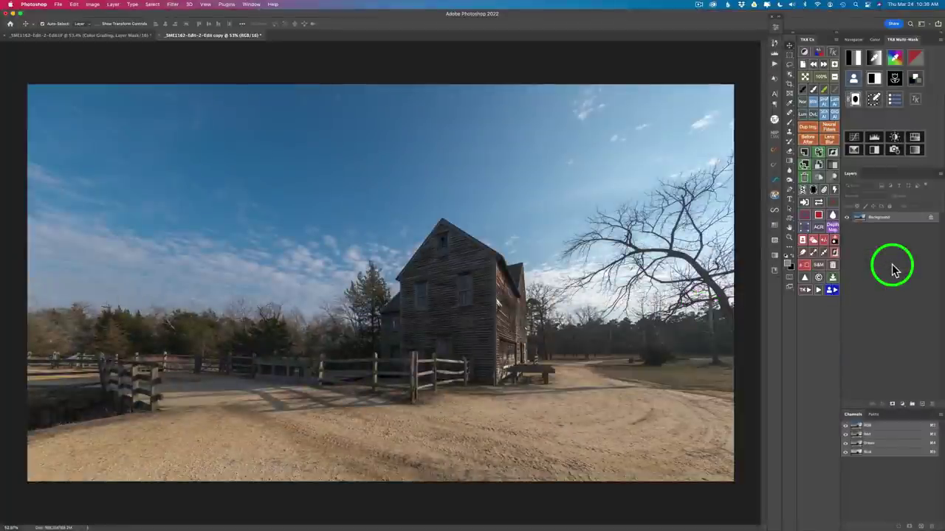
Step: Create a Midtones 3 luminosity mask in TK8 Multi-Mask and output it to a Color Grading layer
click(856, 59)
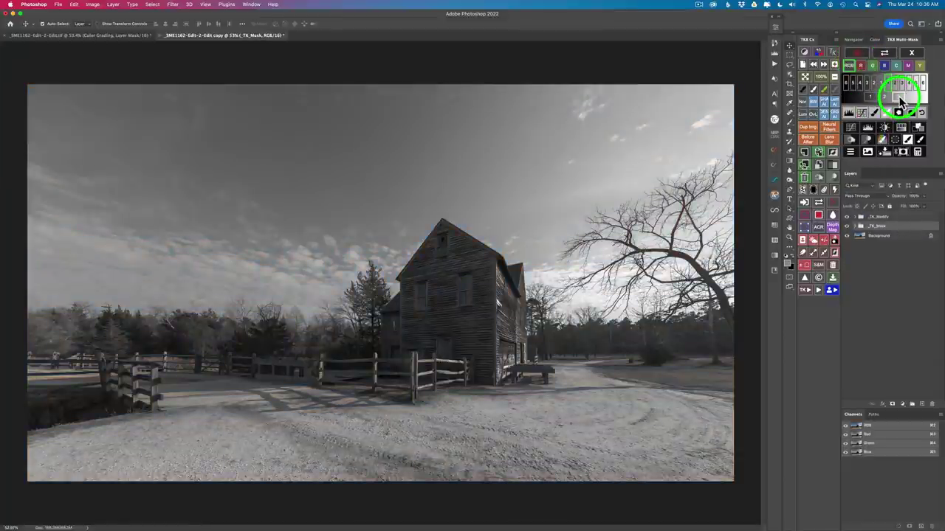
click(898, 98)
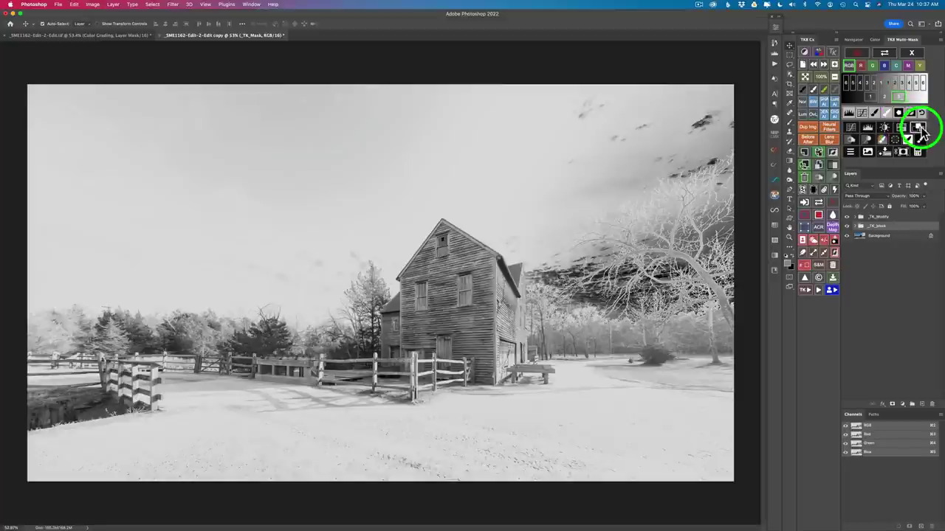
click(919, 128)
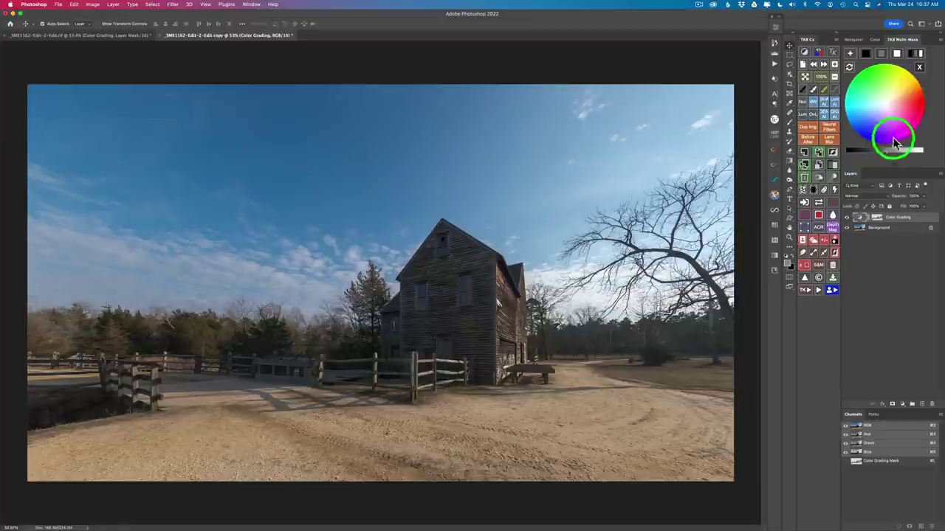
Step: Slightly brighten the highlights and darken the shadows of the Color Grading layer
click(896, 53)
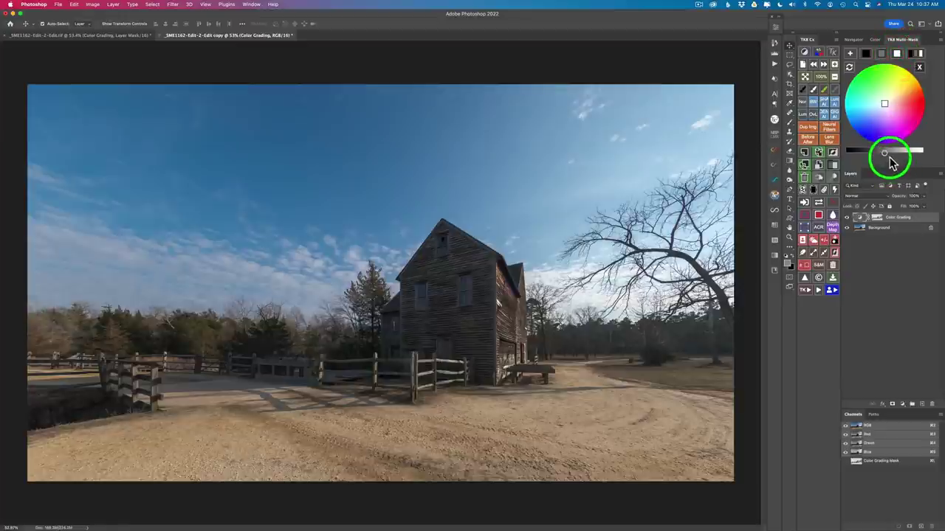
drag(886, 157, 892, 153)
click(675, 253)
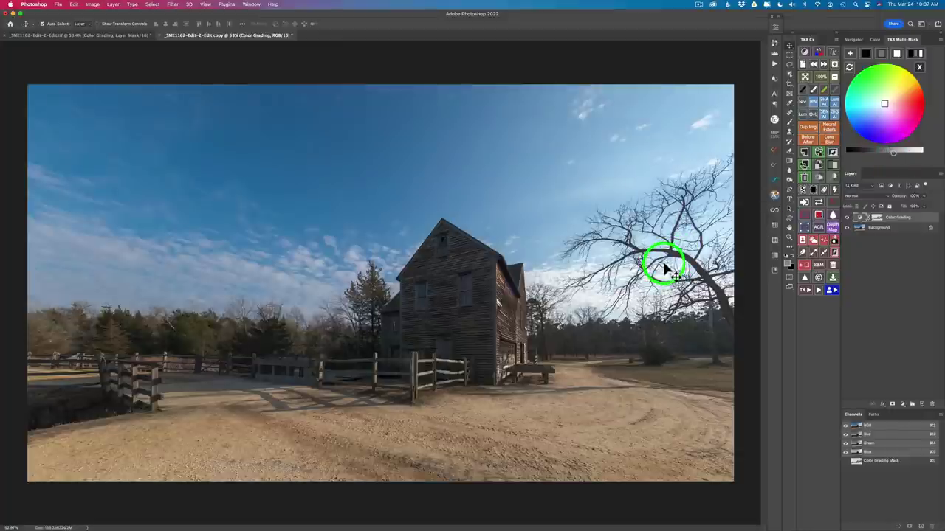
click(879, 53)
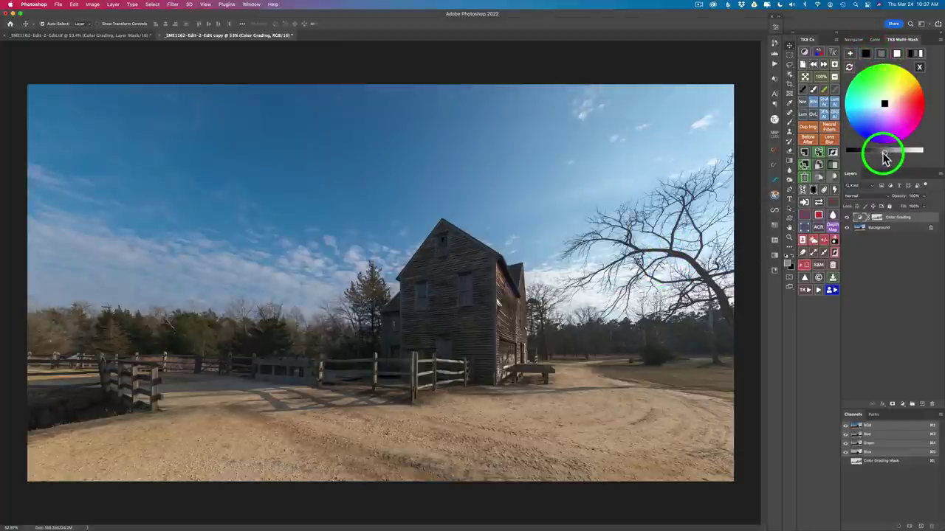
click(878, 155)
drag(878, 158, 874, 158)
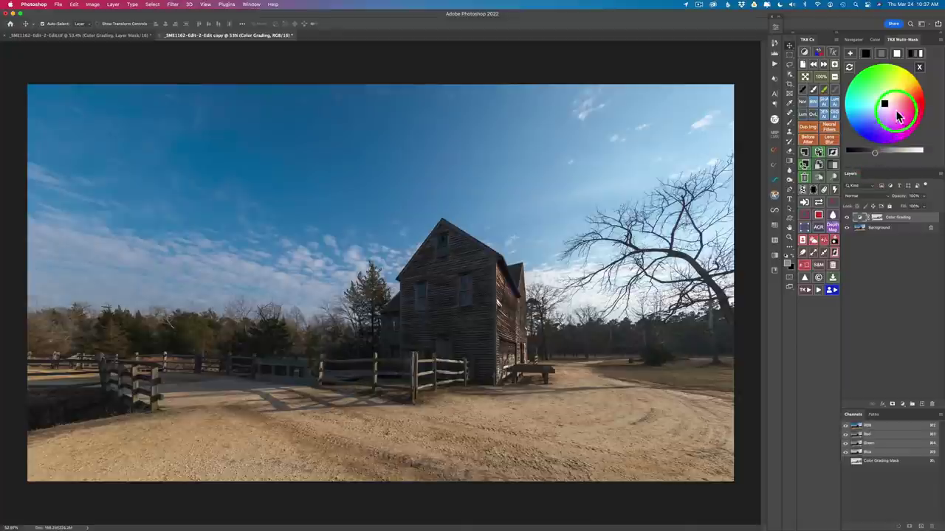
Step: Brighten the midtones of the Color Grading layer and shift their colour slightly towards warm orange
click(880, 54)
drag(887, 152, 895, 157)
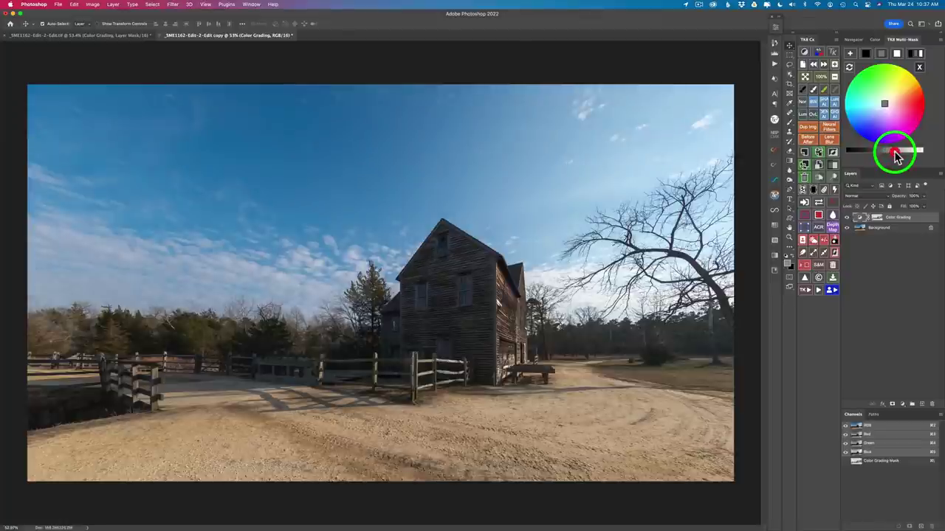
click(886, 105)
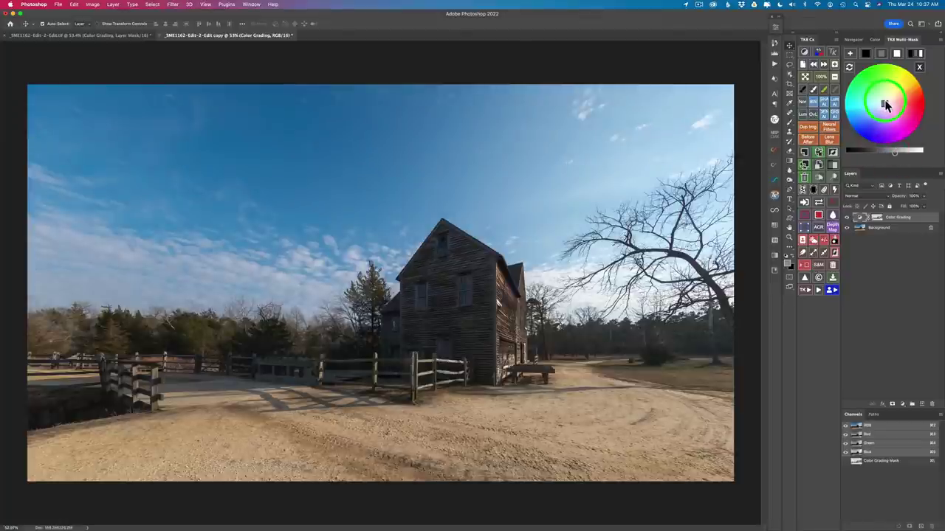
drag(884, 105, 891, 100)
Step: Toggle the Color Grading layer's visibility to compare the photo before and after the grading
drag(881, 185, 847, 221)
click(847, 222)
click(847, 221)
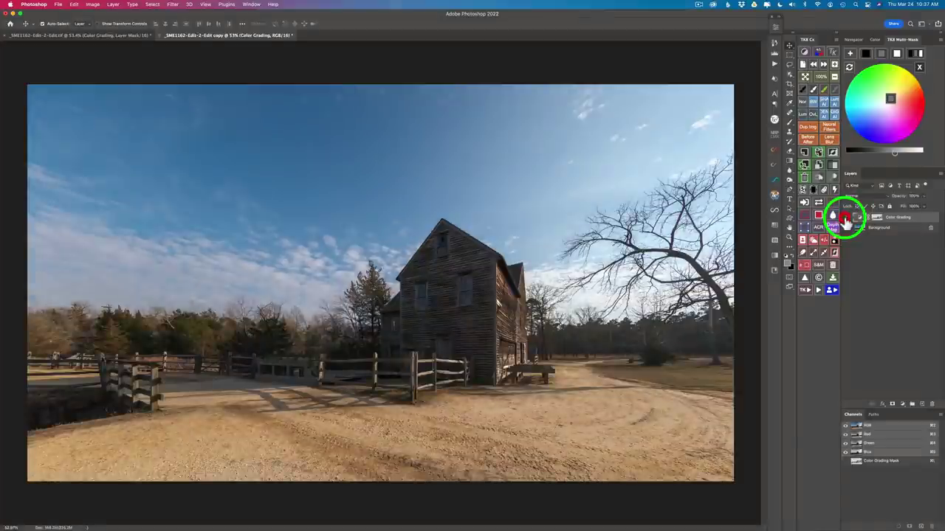
click(846, 220)
click(846, 221)
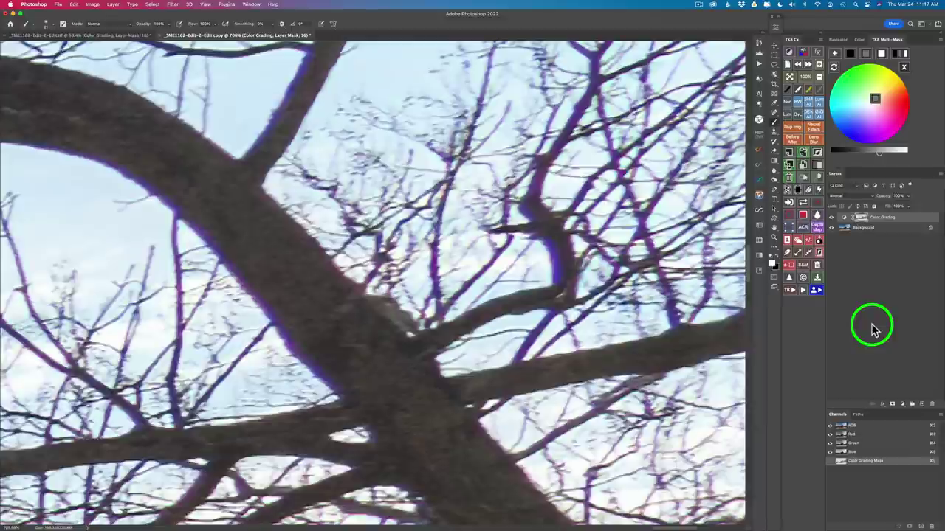
Step: Run the TK8 Correct CA action on the photo to remove the purple fringing around the branches
click(842, 40)
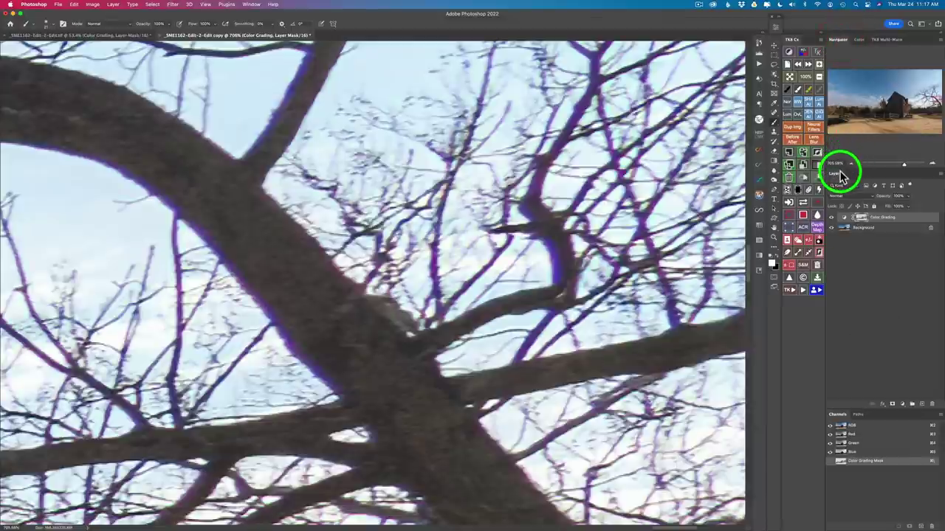
click(887, 43)
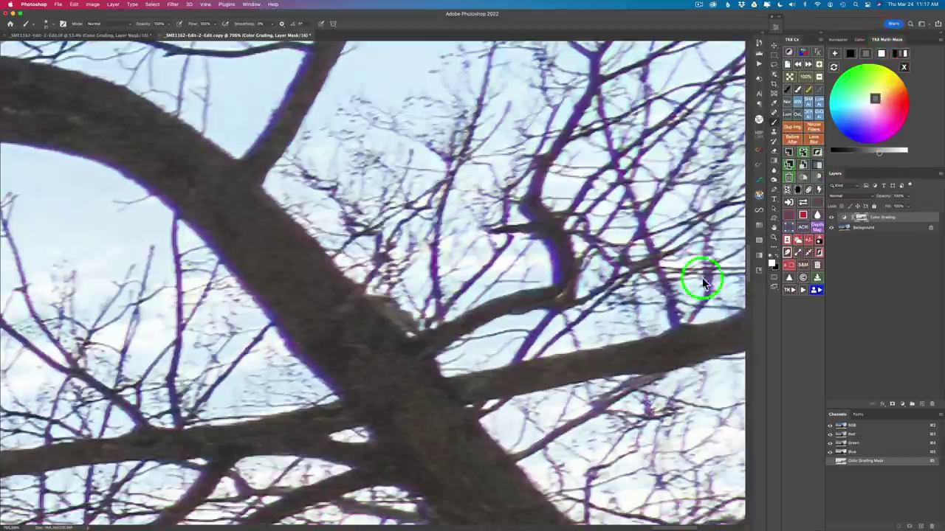
key(v)
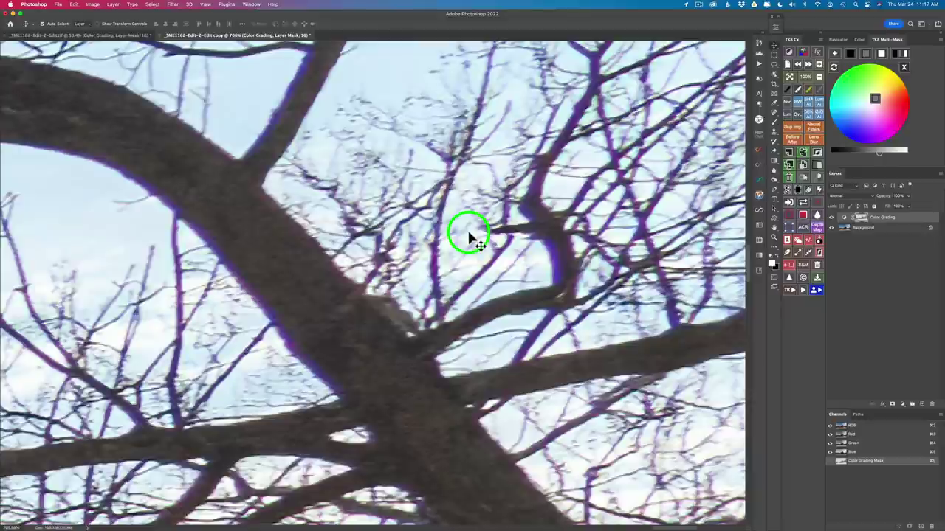
click(789, 291)
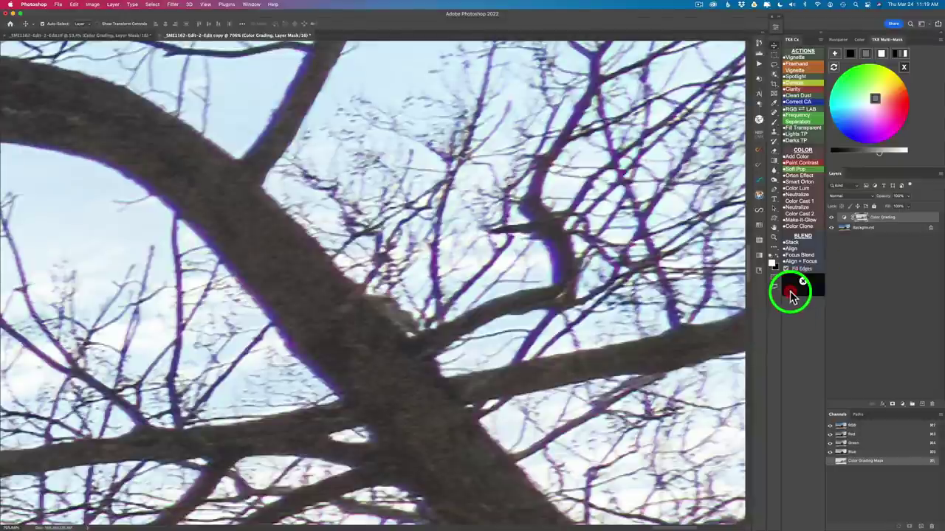
click(806, 104)
click(806, 103)
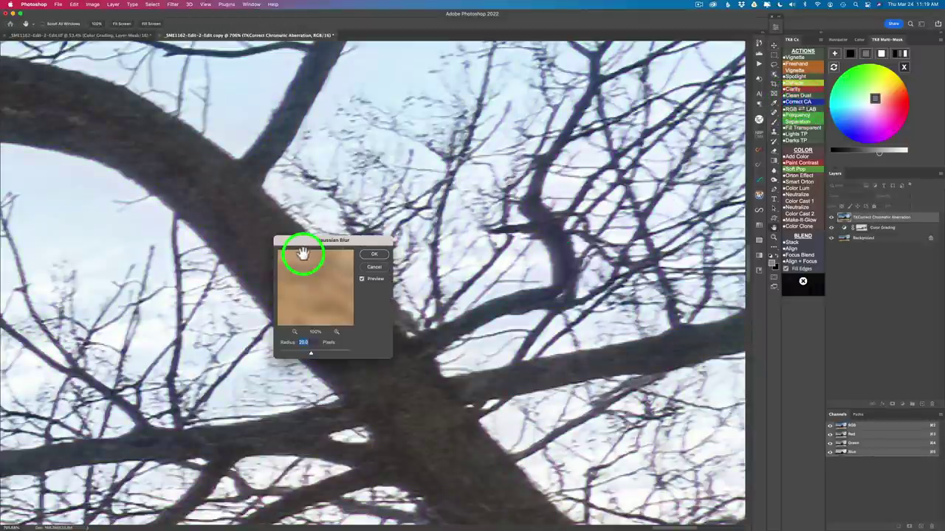
Step: Compare the tree branches with the Gaussian Blur preview off and on
drag(303, 253, 365, 284)
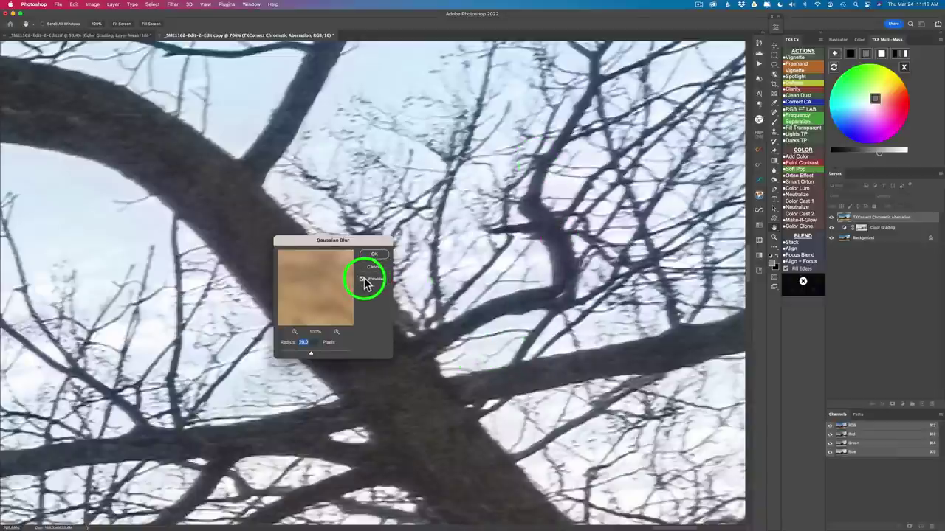
click(365, 284)
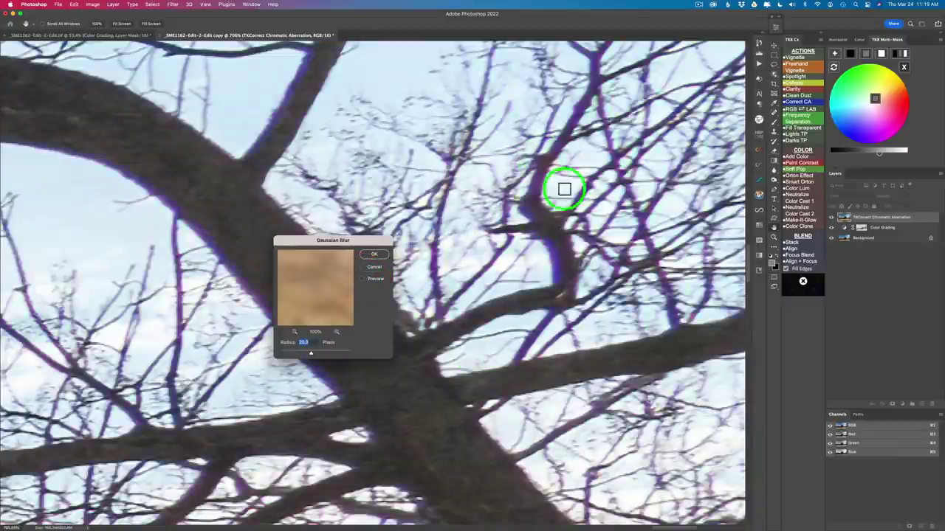
drag(539, 279, 378, 273)
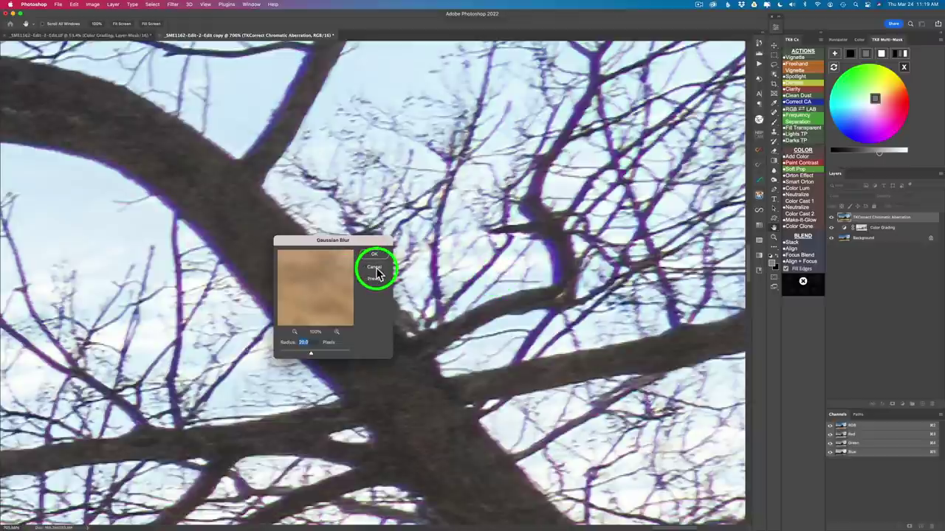
mouse_move(376, 273)
mouse_down()
mouse_move(375, 264)
mouse_move(362, 279)
mouse_up()
Step: Lower the Gaussian Blur radius to 0.1 pixels and enlarge the dialog's preview to 500% on the fringed branches
drag(352, 312, 269, 354)
drag(316, 303, 295, 359)
click(337, 332)
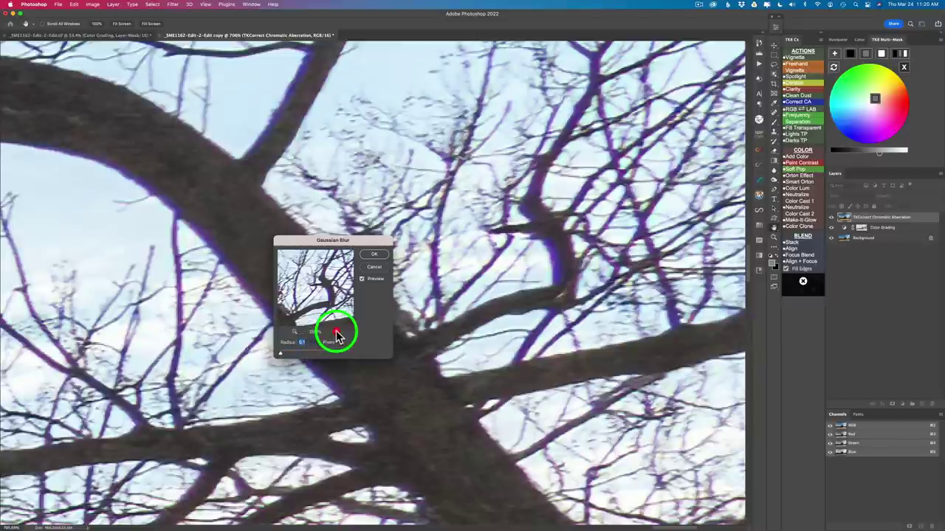
click(336, 332)
click(336, 332)
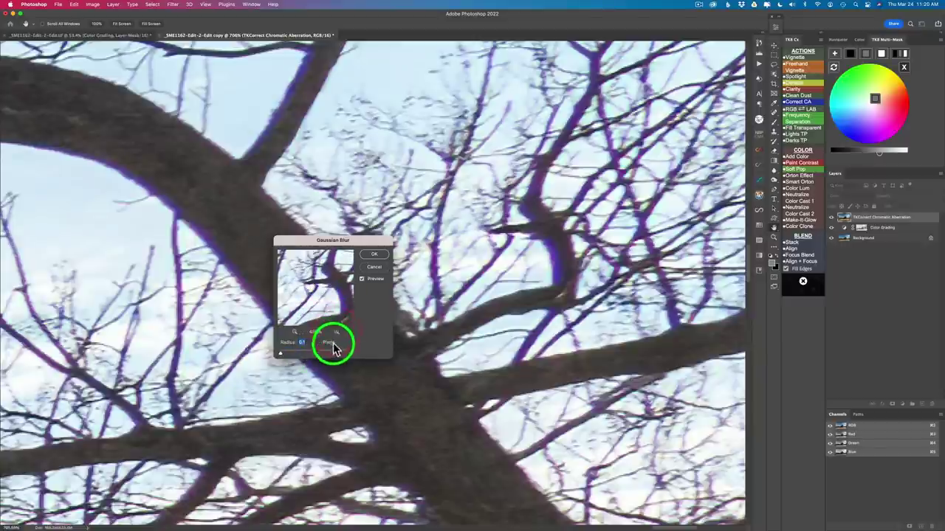
click(336, 333)
mouse_move(343, 308)
mouse_down()
mouse_move(310, 305)
mouse_move(318, 299)
mouse_move(342, 323)
mouse_up()
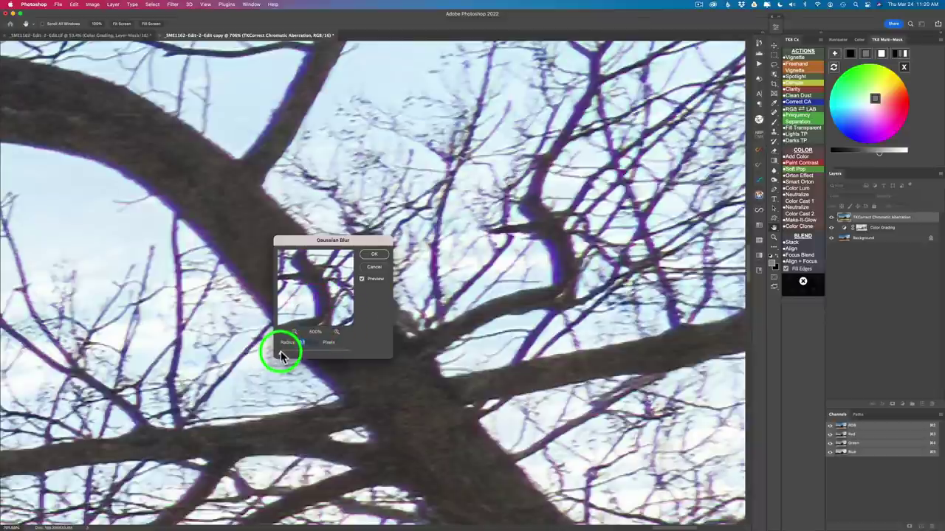
Step: Raise the Gaussian Blur radius until the purple fringing fades from the branches
click(280, 355)
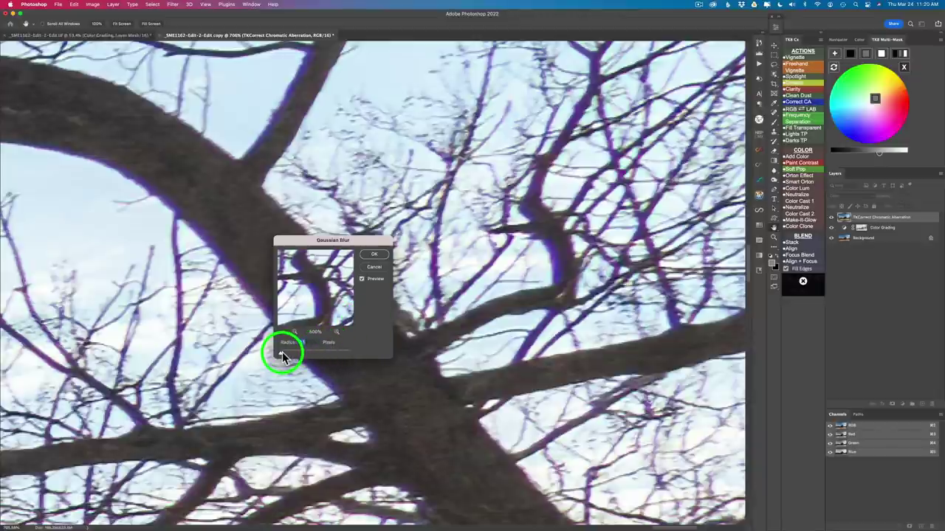
drag(281, 355, 300, 357)
click(318, 308)
click(301, 356)
mouse_move(300, 357)
mouse_down()
mouse_move(313, 312)
mouse_move(312, 344)
mouse_move(300, 357)
mouse_up()
drag(536, 262, 556, 252)
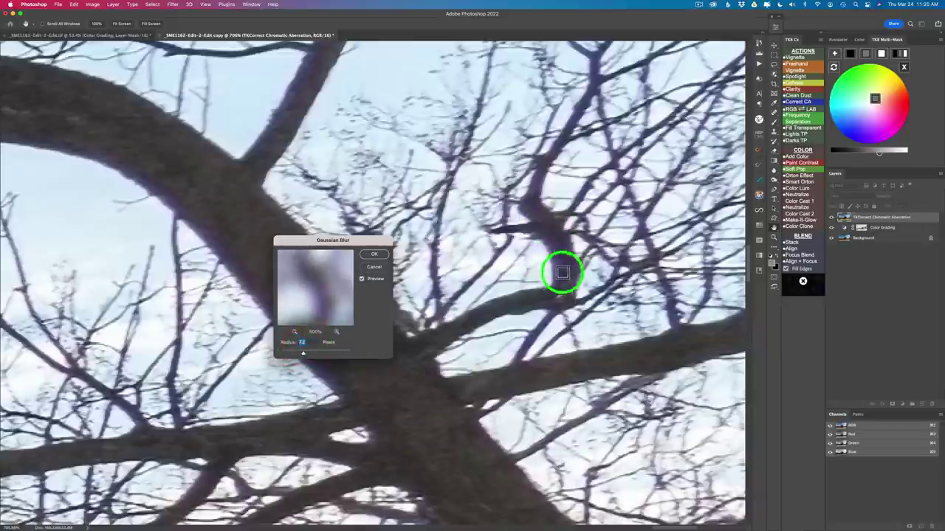
drag(302, 353, 309, 355)
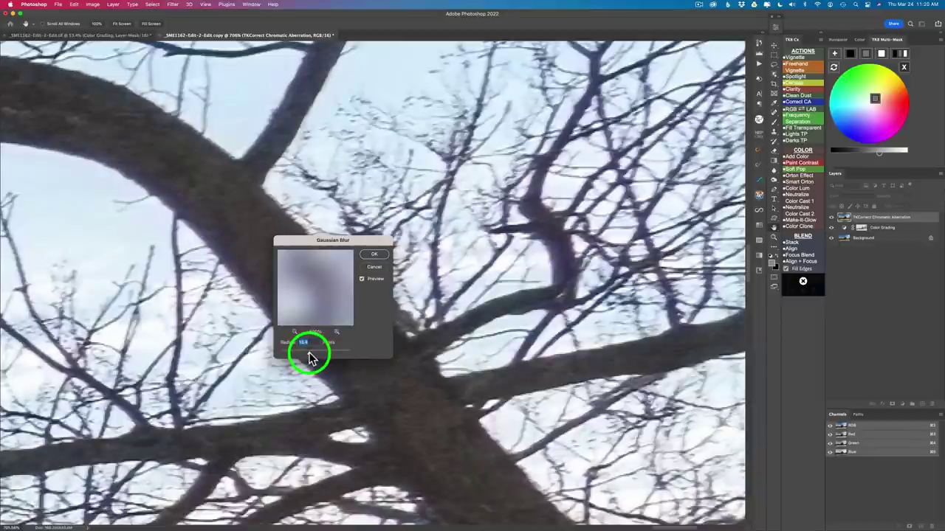
drag(309, 358, 311, 355)
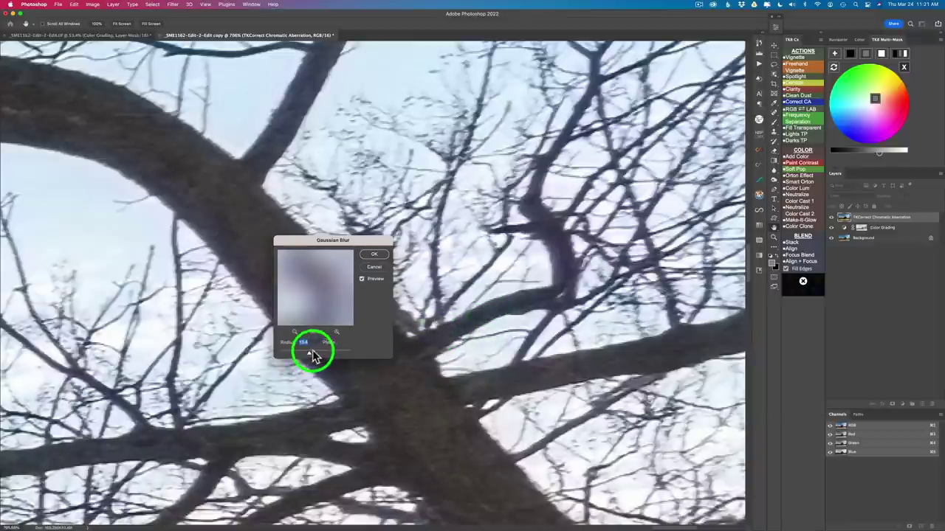
drag(331, 321, 345, 299)
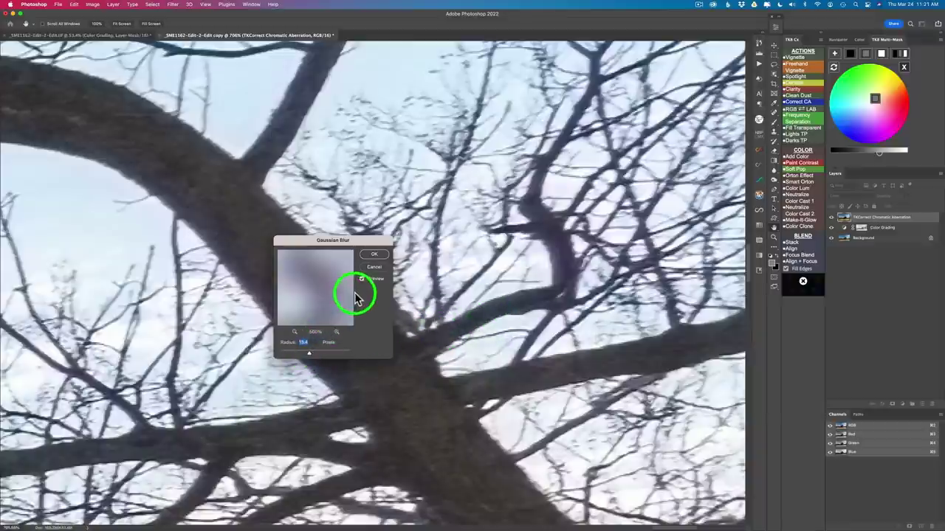
Step: Check the fringing with the preview off and on, and apply the Gaussian Blur
click(362, 279)
click(362, 280)
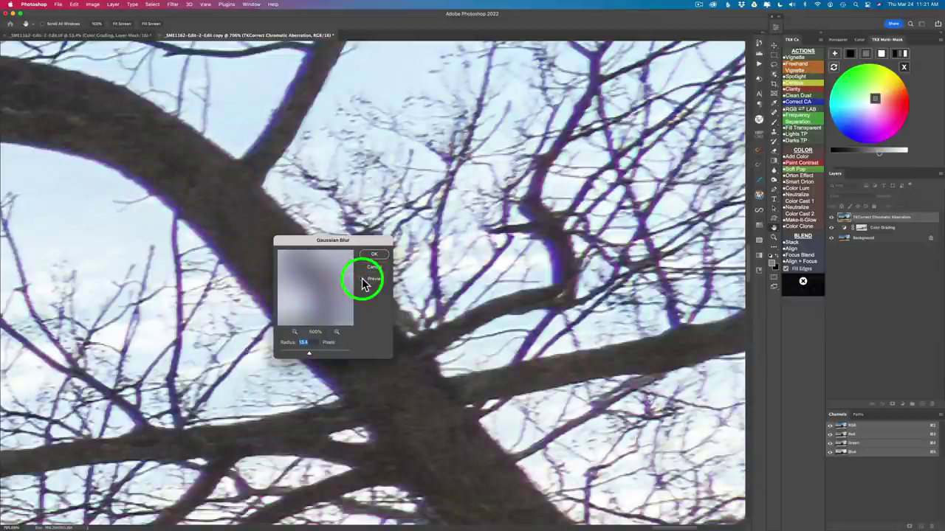
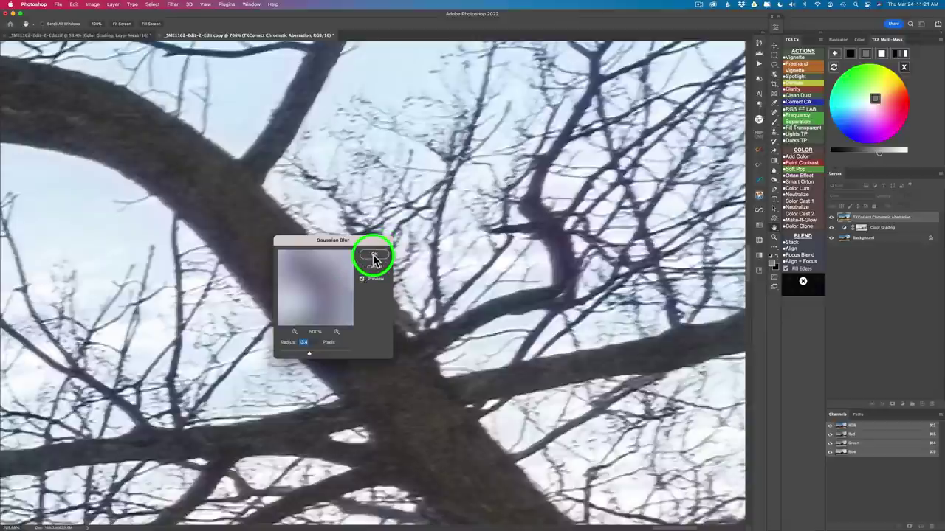
click(372, 255)
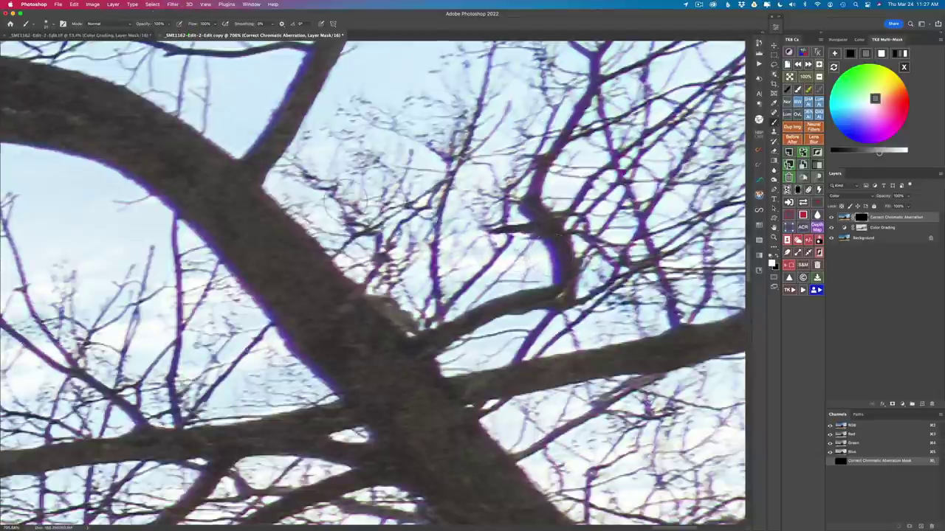
Step: Paint the Correct Chromatic Aberration mask along the crooked branch with a small white brush
click(538, 249)
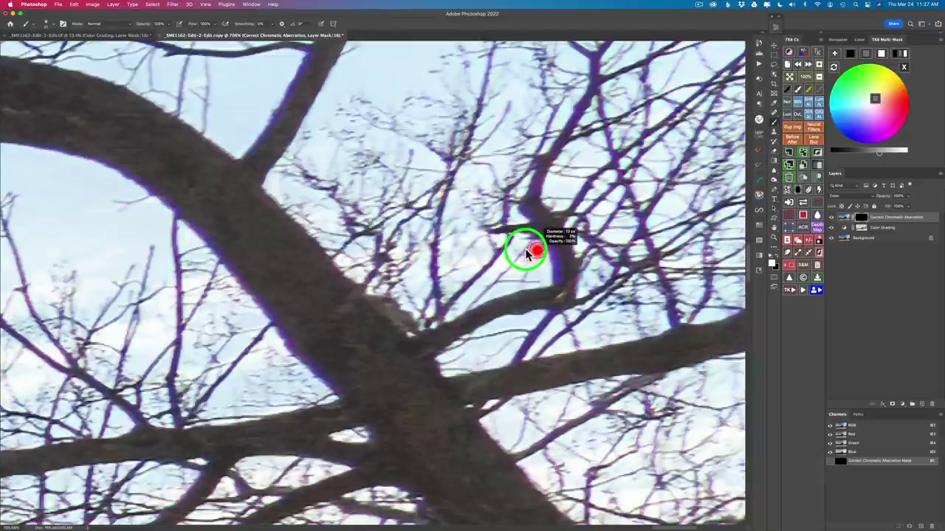
click(524, 186)
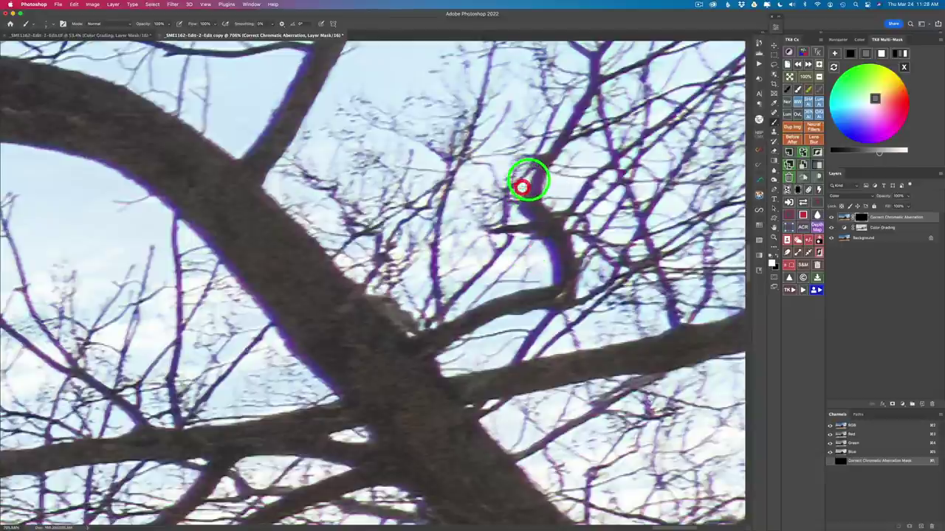
mouse_move(521, 214)
mouse_down()
mouse_move(554, 261)
mouse_move(546, 238)
mouse_move(555, 279)
mouse_move(549, 241)
mouse_move(556, 267)
mouse_move(521, 213)
mouse_move(521, 184)
mouse_move(582, 92)
mouse_move(532, 194)
mouse_move(577, 192)
mouse_up()
click(511, 305)
mouse_move(511, 305)
mouse_down()
mouse_move(382, 341)
mouse_move(375, 312)
mouse_move(274, 352)
mouse_move(395, 301)
mouse_move(265, 343)
mouse_move(369, 315)
mouse_move(327, 327)
mouse_up()
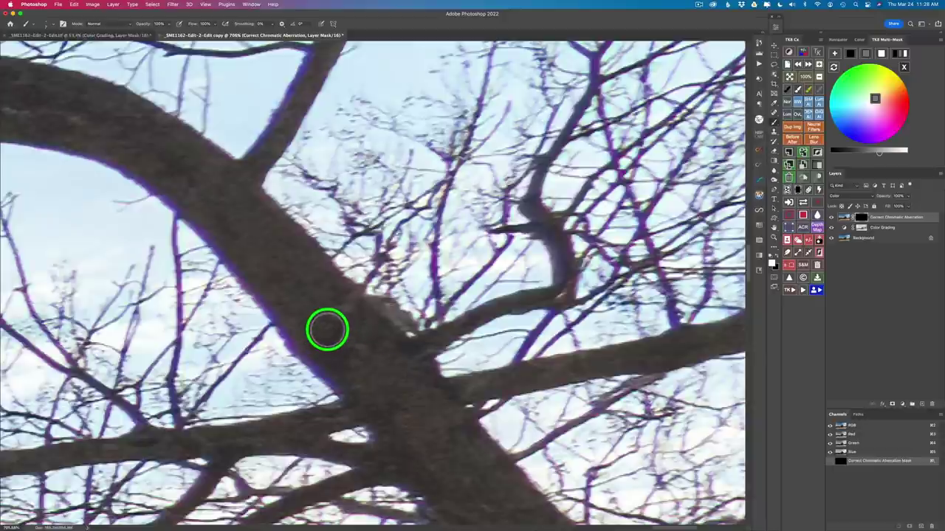
Step: Paint white over the whole bare tree on the Correct Chromatic Aberration mask with a large brush
scroll(327, 328, down, 10)
scroll(326, 330, down, 10)
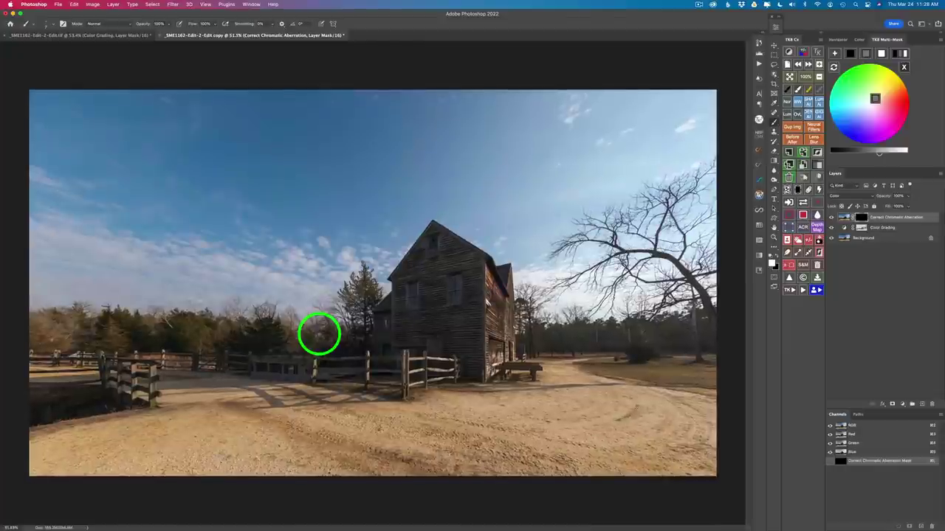
mouse_move(619, 214)
mouse_down()
mouse_move(674, 232)
mouse_move(664, 222)
mouse_up()
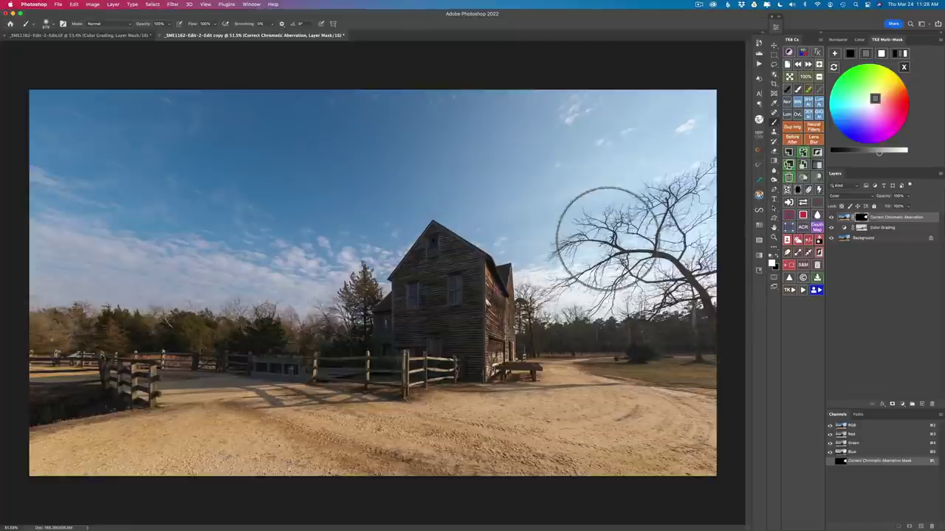
Step: Toggle the Correct Chromatic Aberration layer's visibility to compare the branches, and return to the full photo
scroll(611, 237, up, 8)
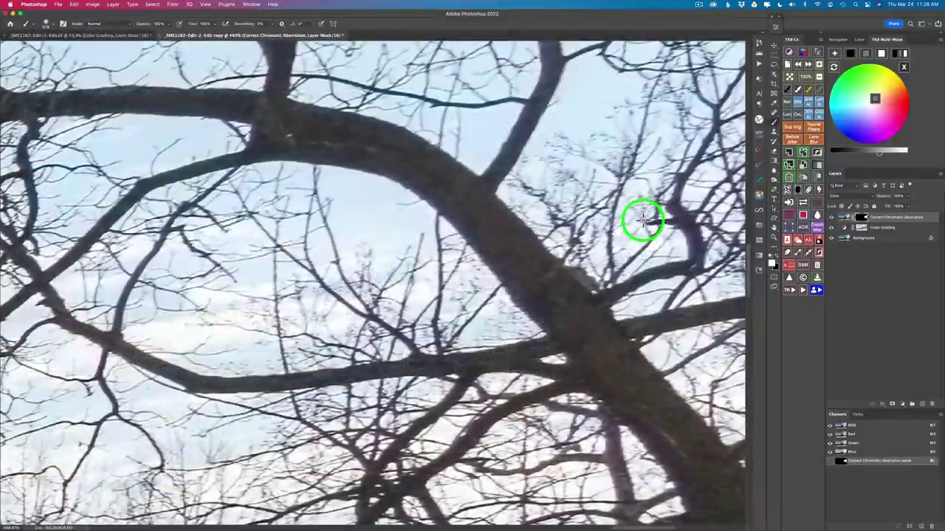
click(832, 219)
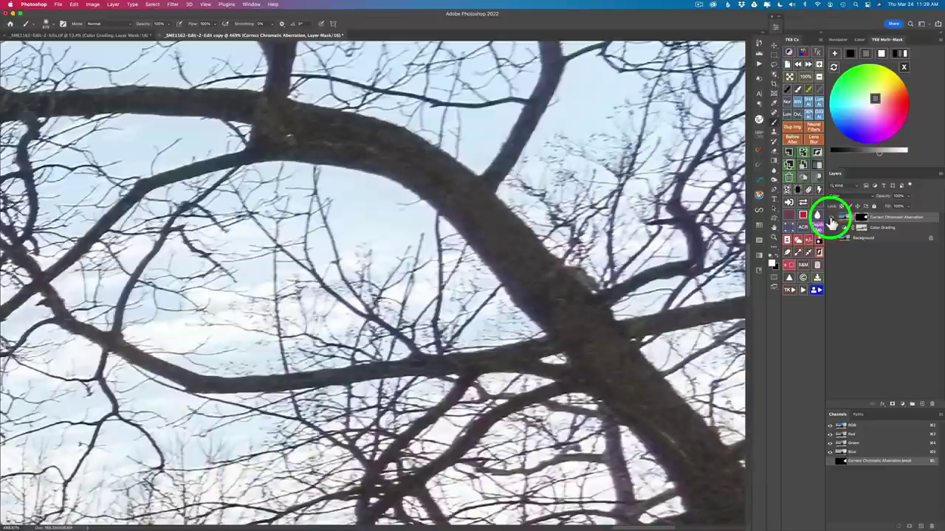
click(790, 78)
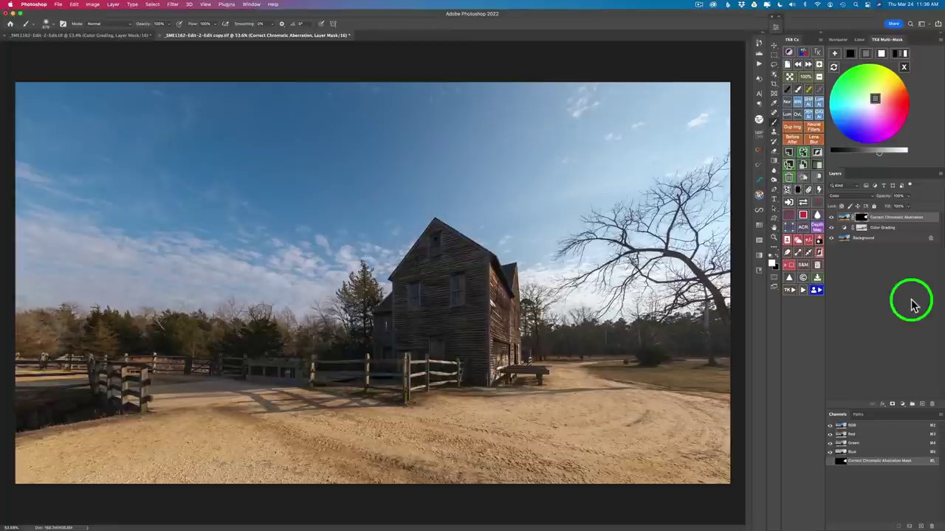
Step: Select the sky and save the selection as a new channel named Sky
click(797, 240)
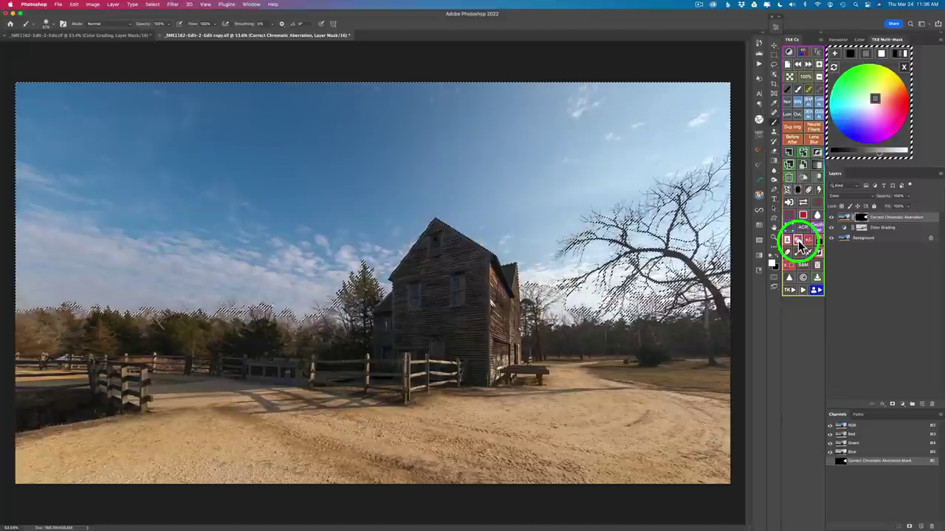
click(819, 243)
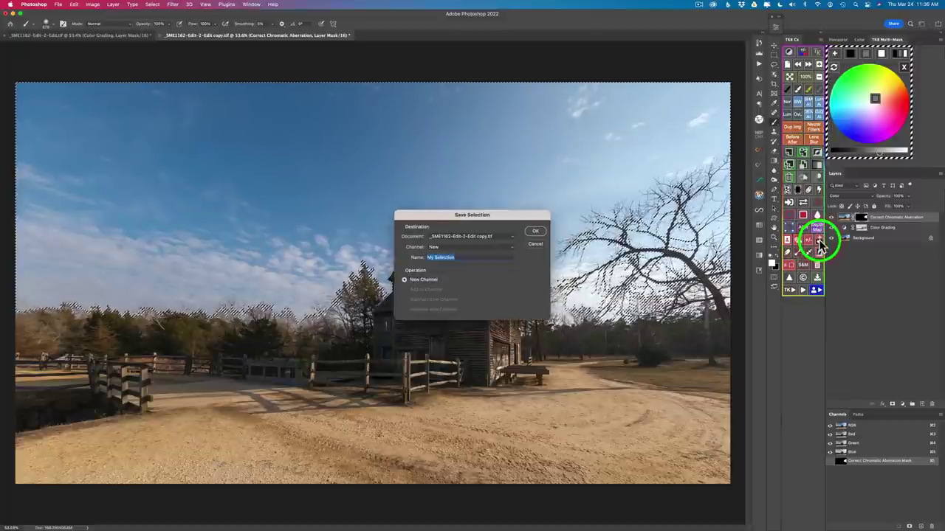
text(Sky)
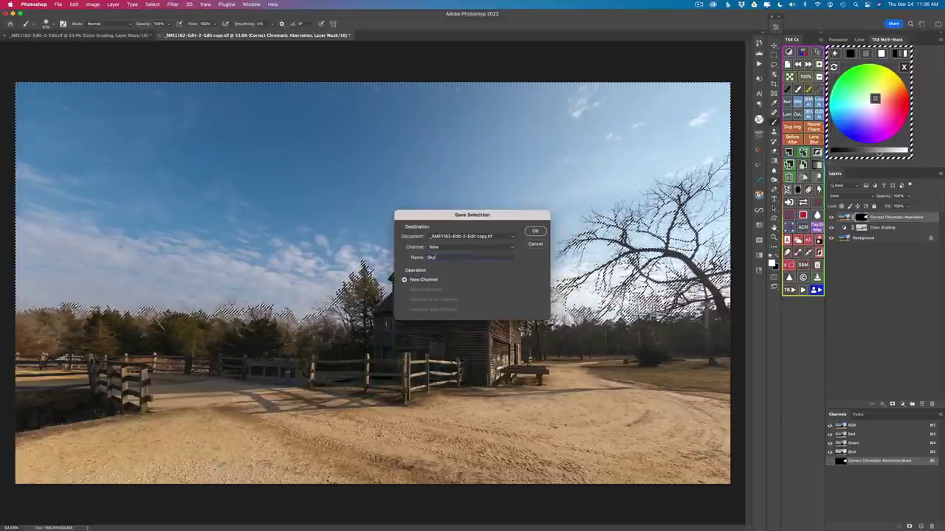
click(535, 231)
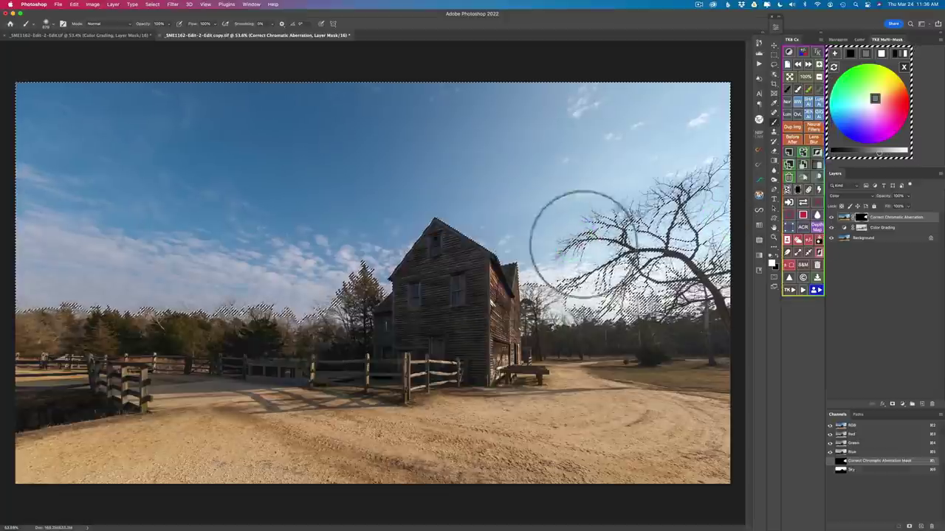
Step: Save the inverted sky selection as a new channel named FG and deselect it
click(818, 240)
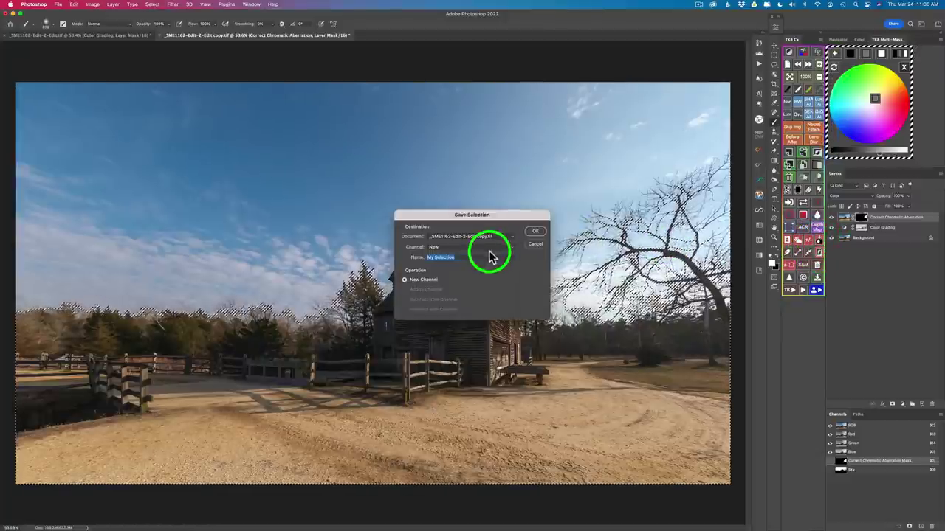
text(FG)
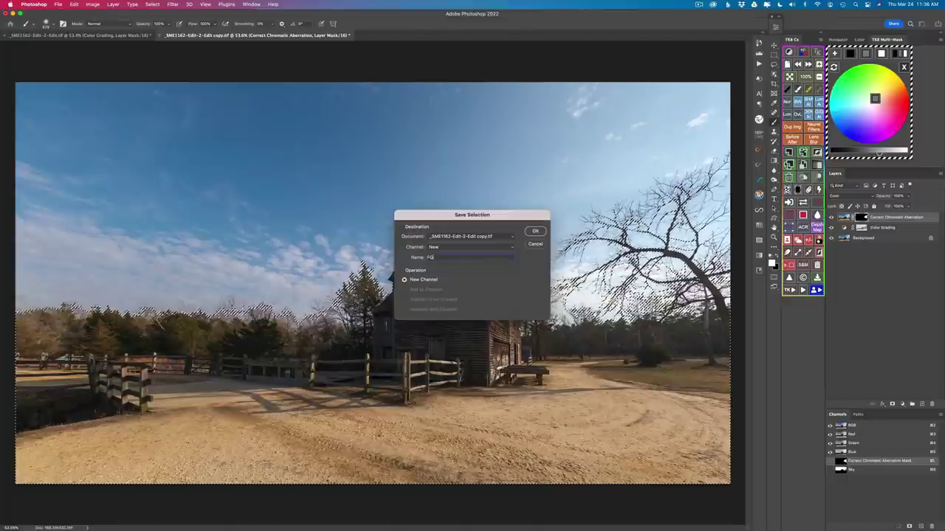
click(533, 235)
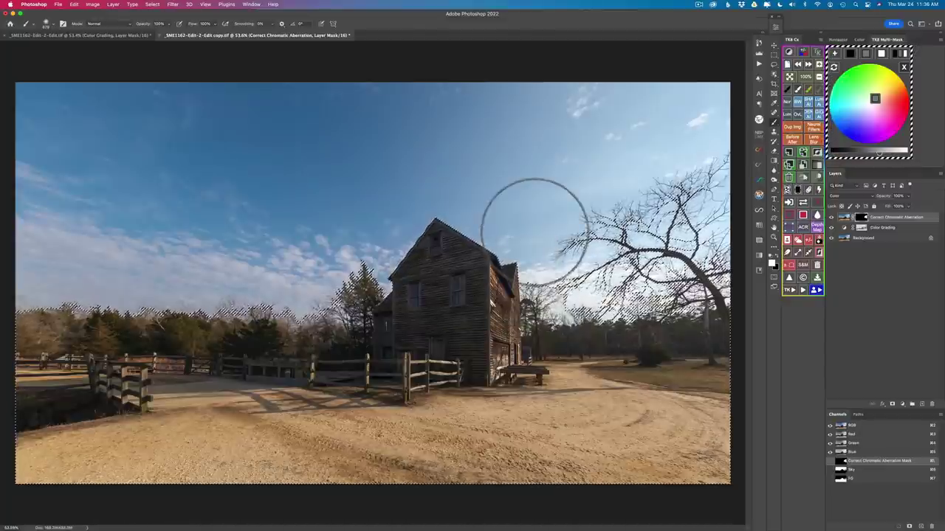
click(845, 260)
click(808, 241)
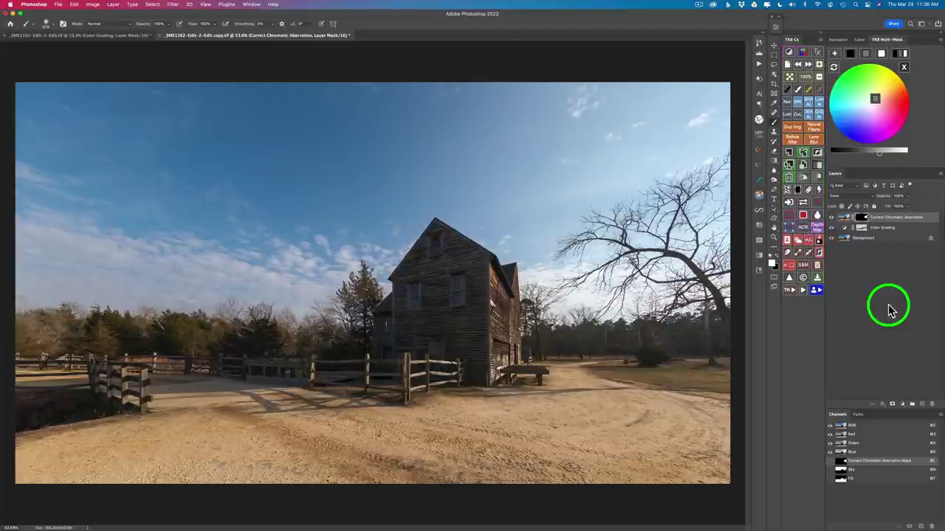
Step: Run the TK8 Add Color action using a blue sampled from the upper sky
key(v)
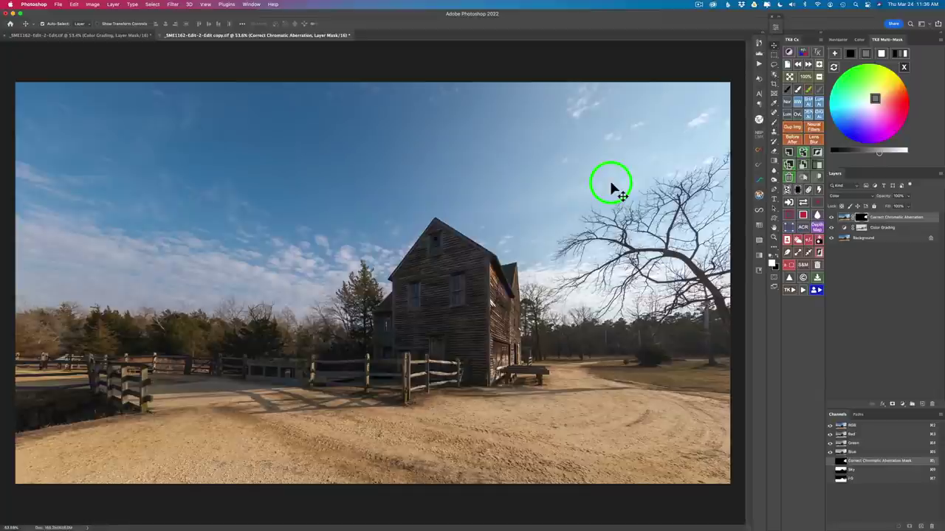
click(790, 292)
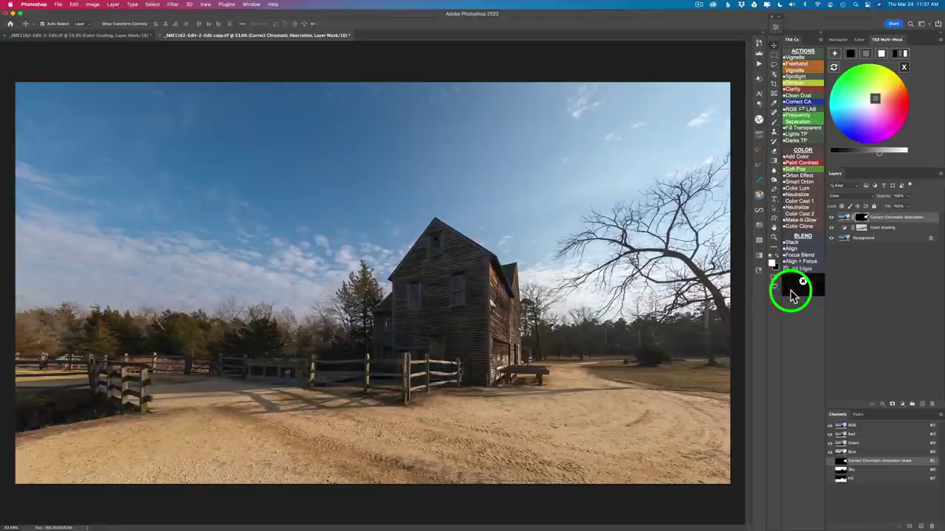
click(800, 161)
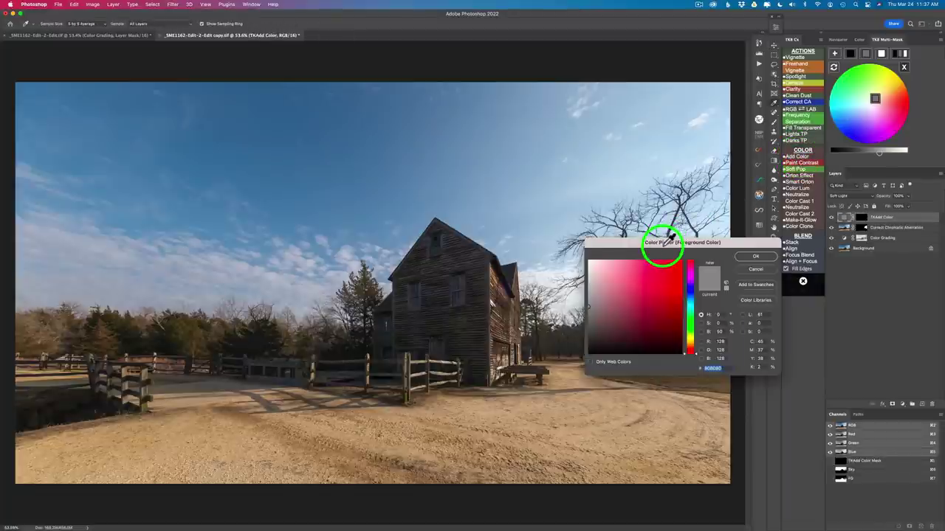
click(364, 143)
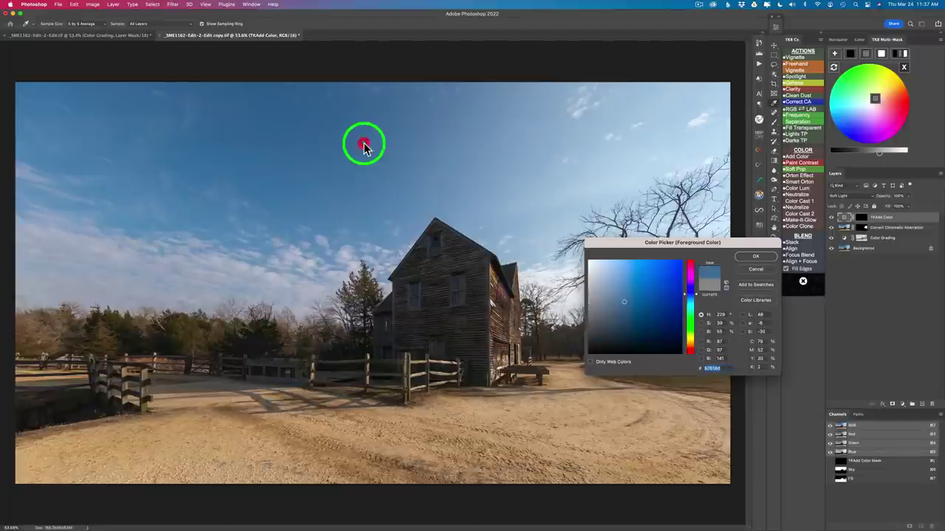
click(757, 259)
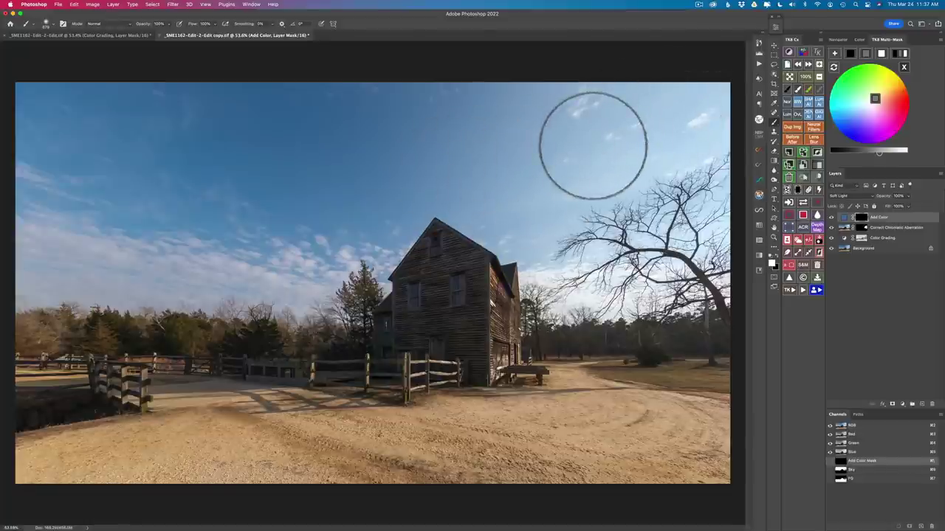
Step: Paint the upper-right sky into the Add Color mask with a white brush at 10% opacity, and compare the layer on and off
click(772, 259)
click(158, 23)
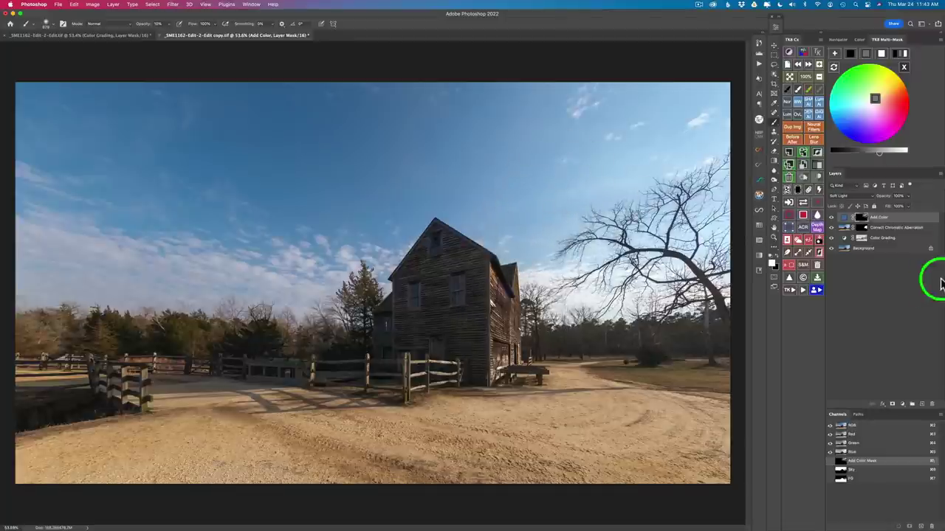
click(831, 217)
click(830, 218)
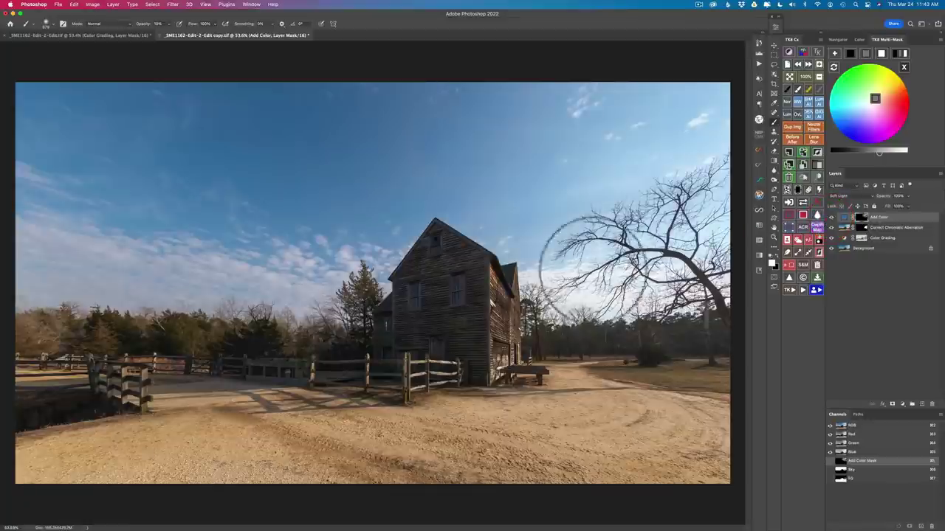
Step: Inspect the Add Color mask, and load the saved FG channel as a selection for painting on it
click(827, 177)
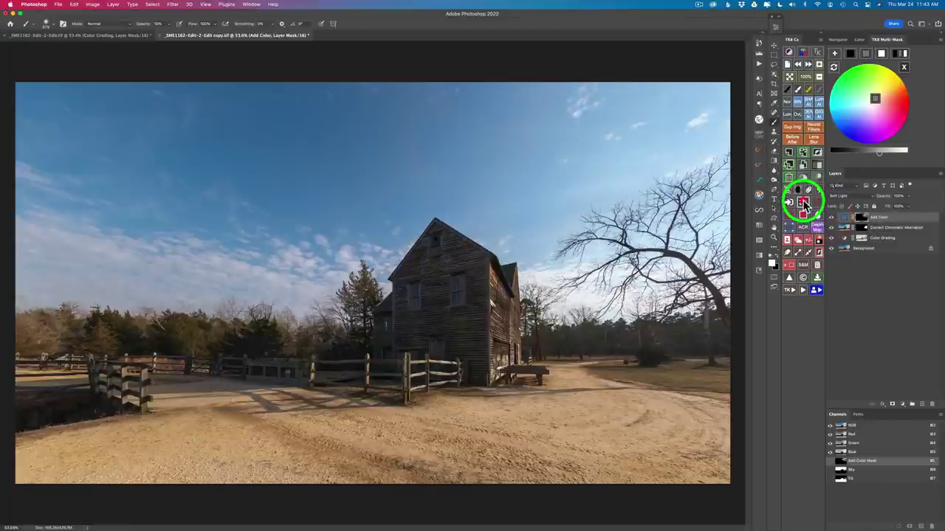
click(805, 206)
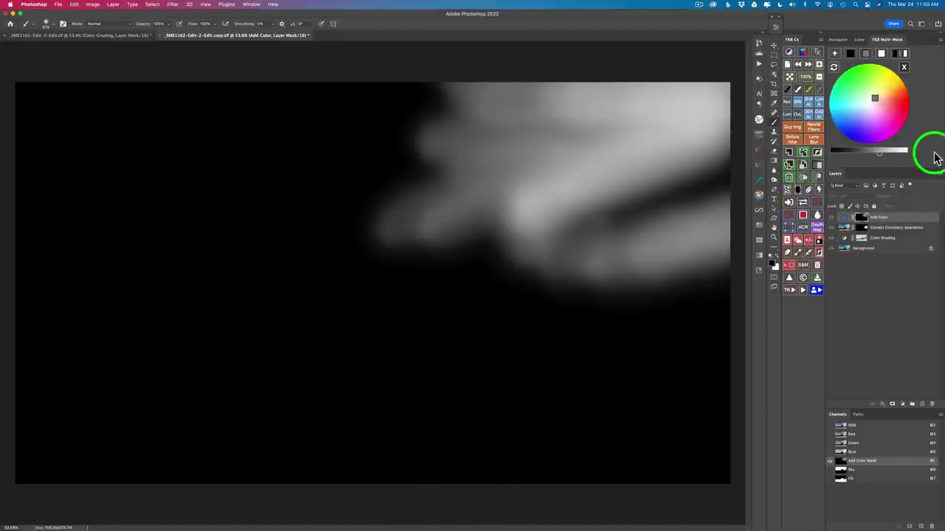
click(904, 68)
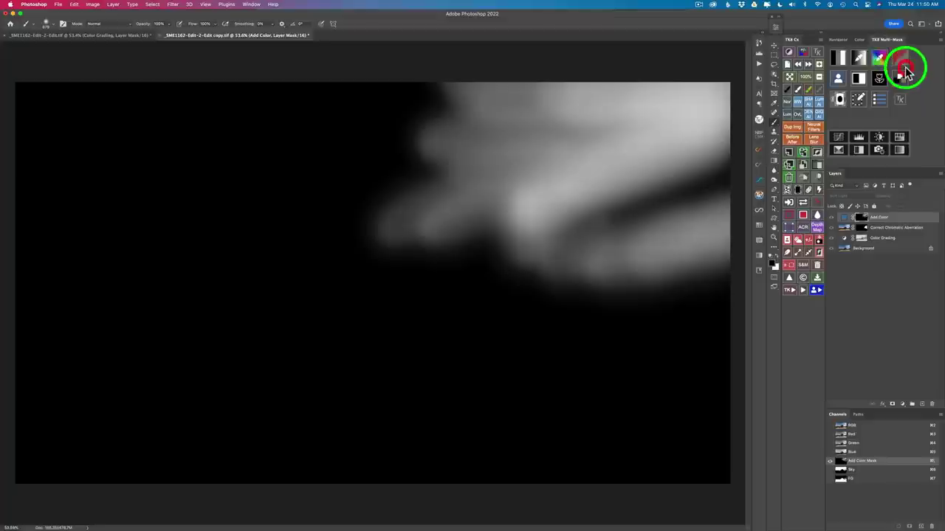
click(840, 82)
click(840, 66)
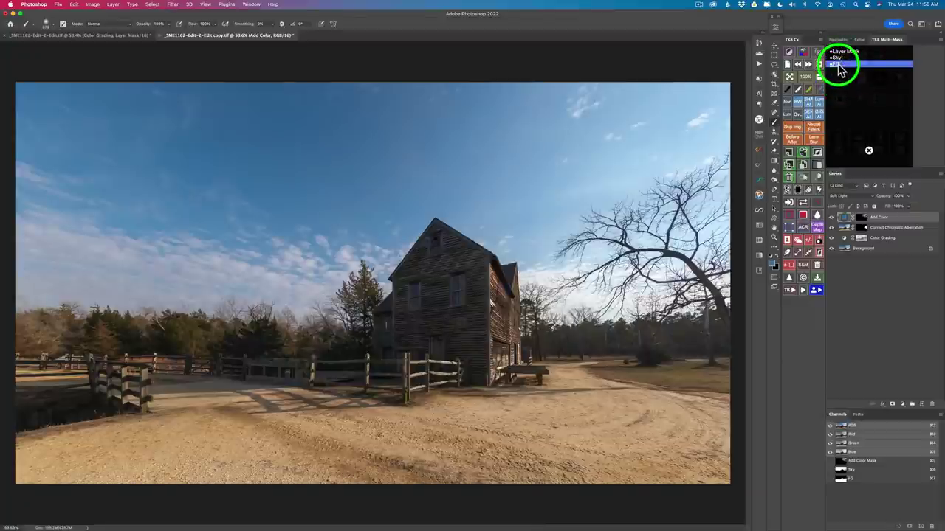
click(838, 66)
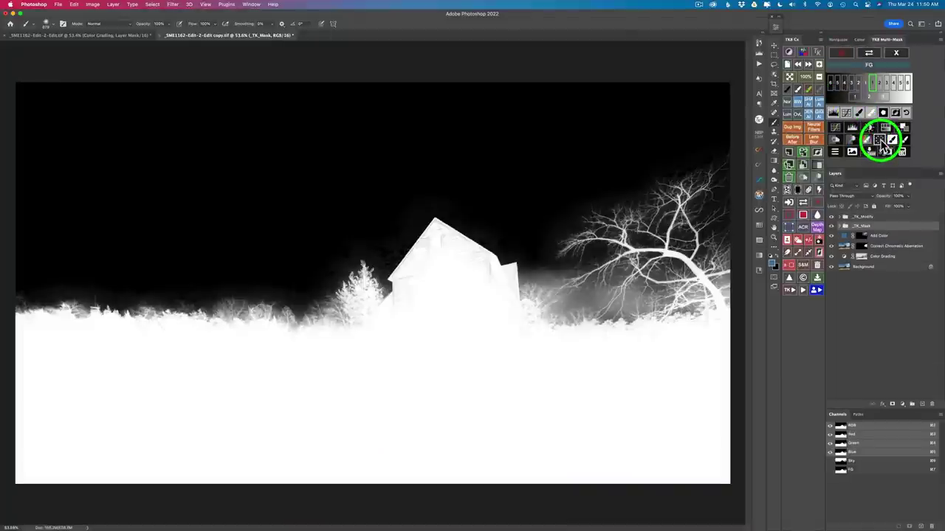
click(883, 145)
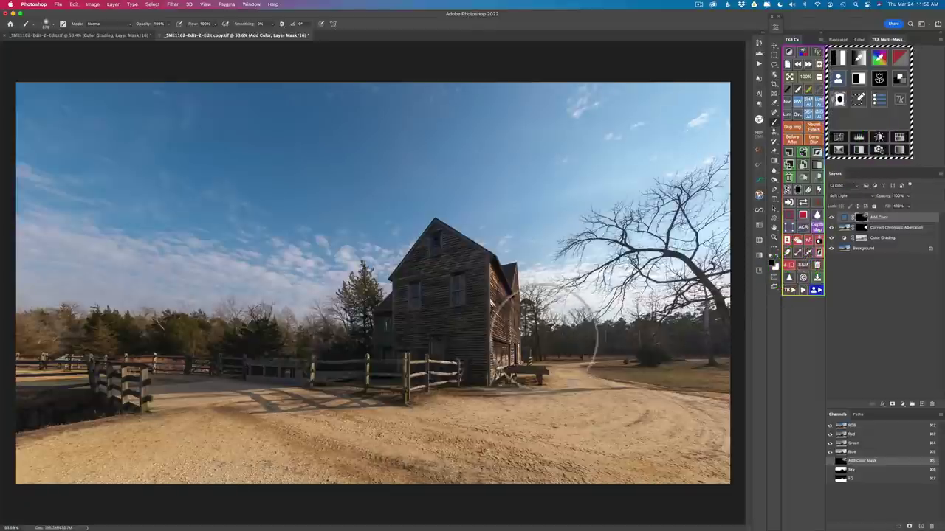
Step: Paint black through the FG selection over the building roof and tree on the Add Color mask at 100% opacity
click(803, 203)
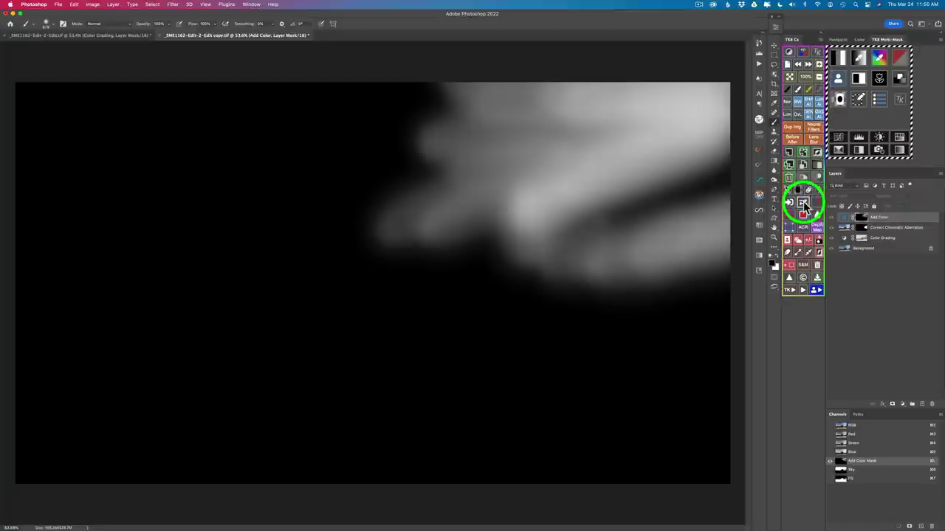
mouse_move(458, 234)
mouse_down()
mouse_move(434, 242)
mouse_move(456, 214)
mouse_move(399, 244)
mouse_up()
mouse_move(569, 259)
mouse_down()
mouse_move(679, 191)
mouse_move(666, 247)
mouse_move(589, 231)
mouse_move(644, 174)
mouse_move(674, 226)
mouse_move(638, 315)
mouse_move(633, 307)
mouse_move(698, 270)
mouse_up()
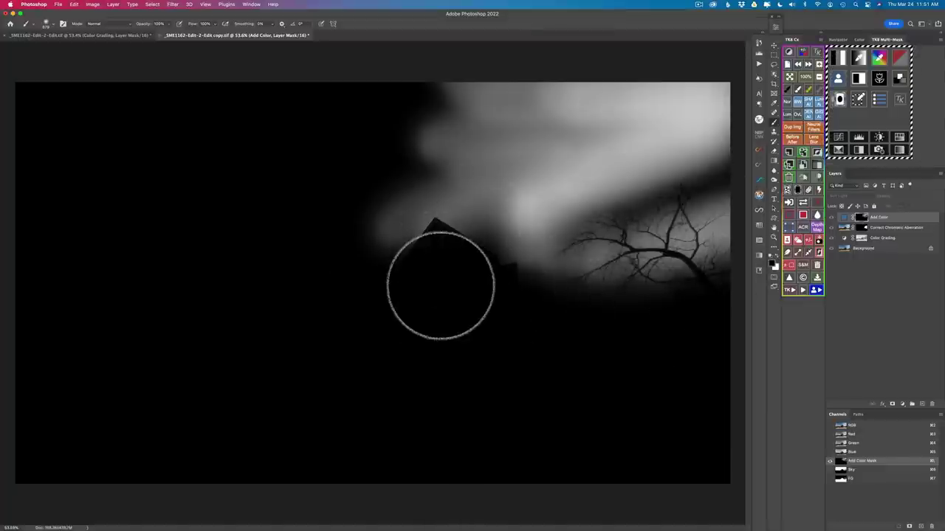
click(802, 201)
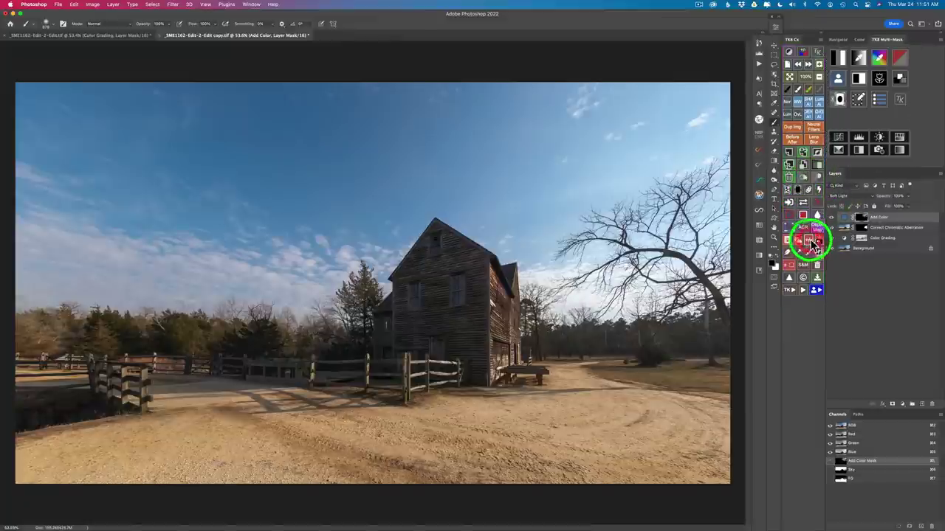
Step: Toggle the Add Color layer's visibility and view its mask to check the painted-out building and tree
click(832, 220)
click(831, 220)
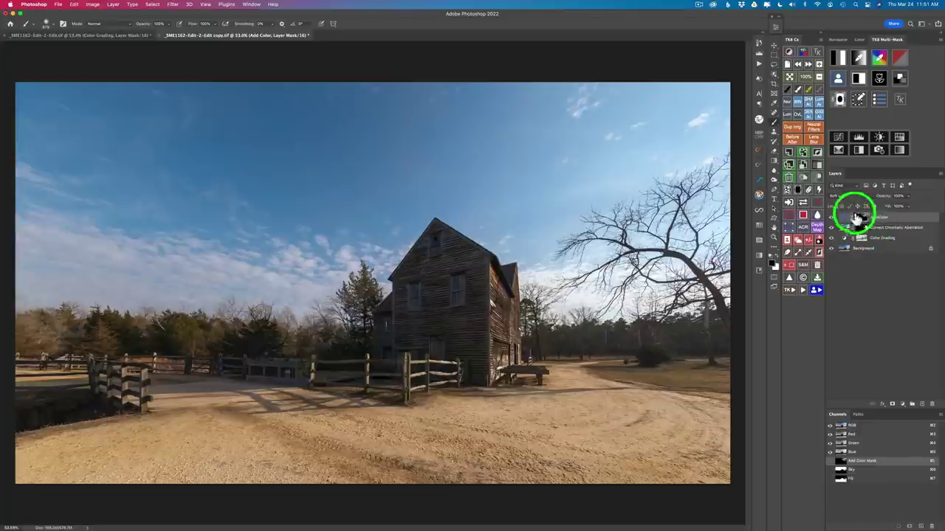
click(803, 203)
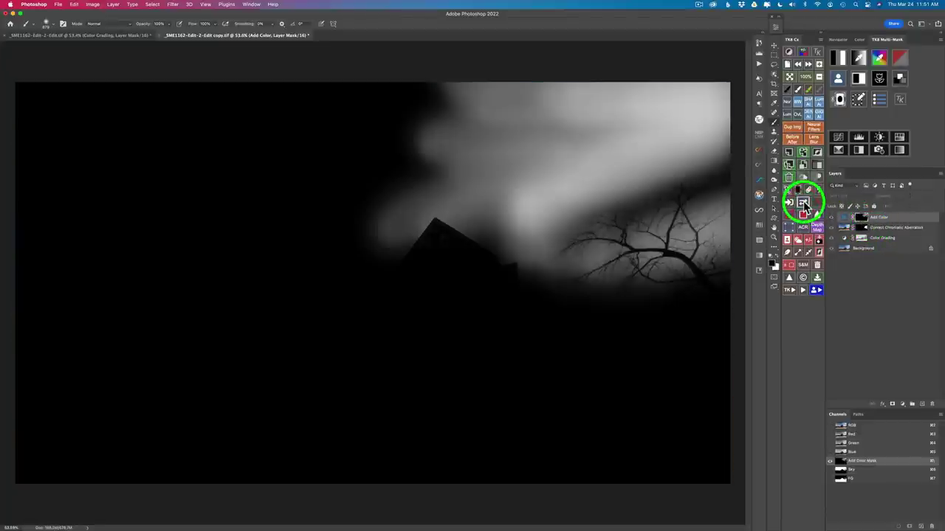
click(803, 202)
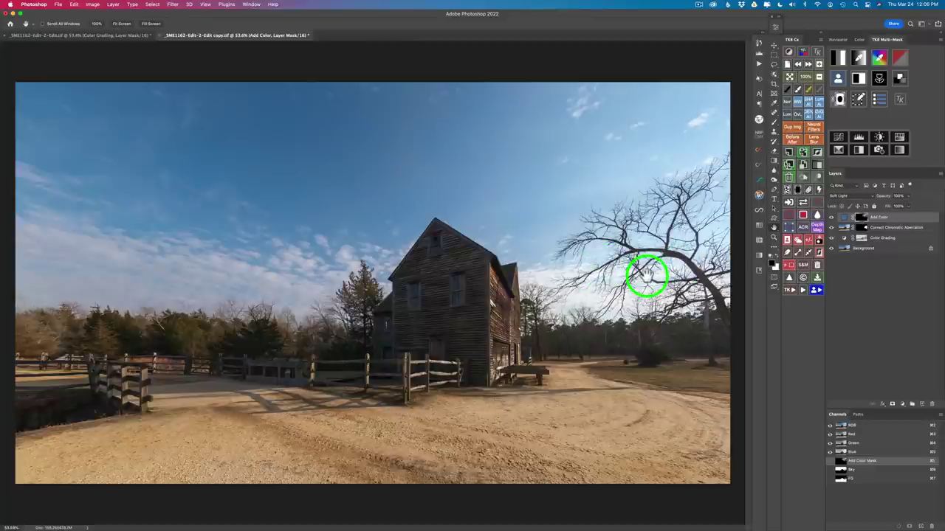
Step: Load the saved Sky channel as a mask and store it in the mask calculator with the multiply operation
click(837, 81)
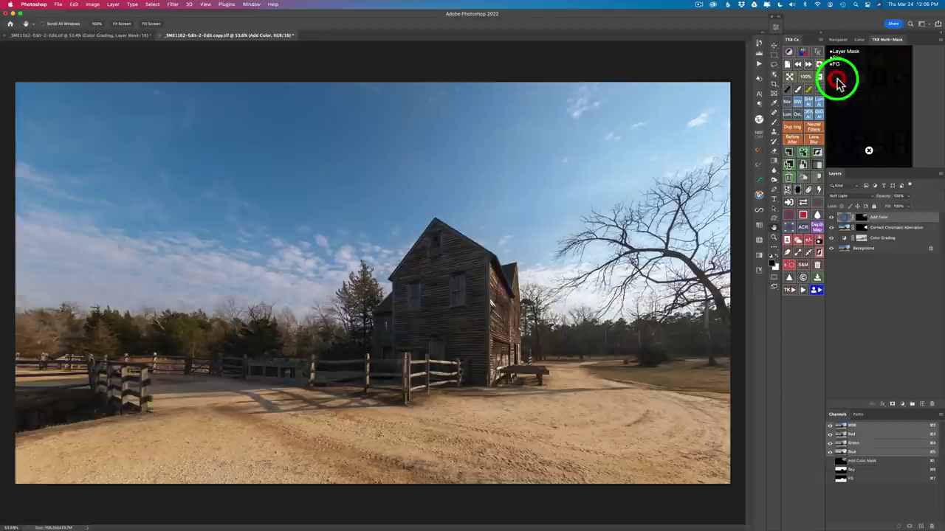
click(836, 59)
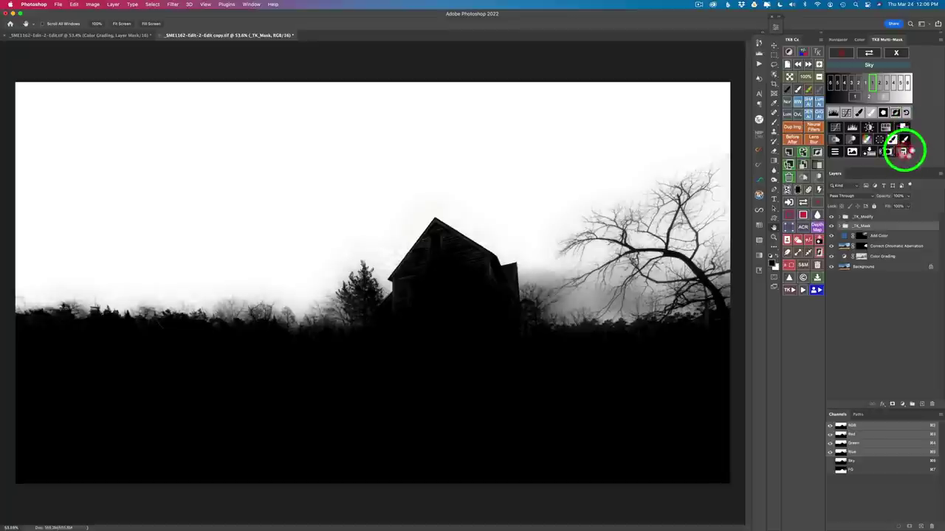
click(902, 152)
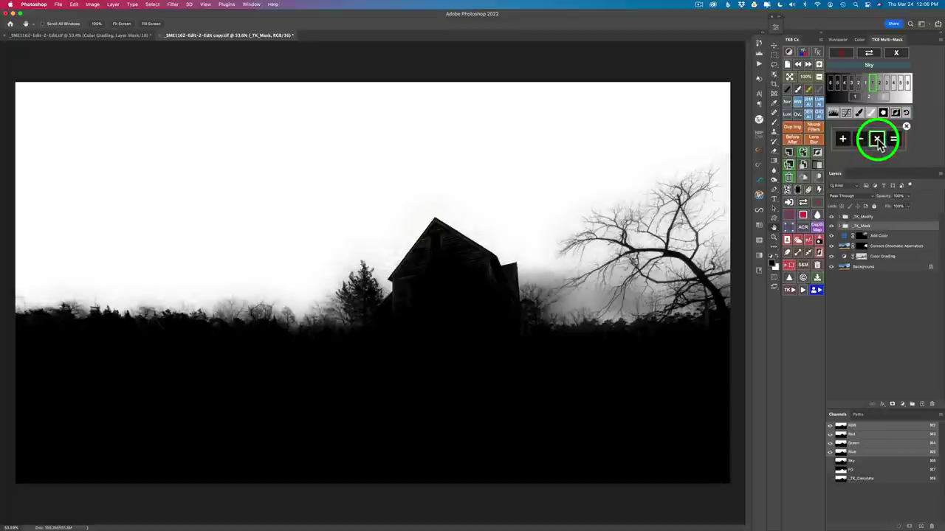
click(896, 53)
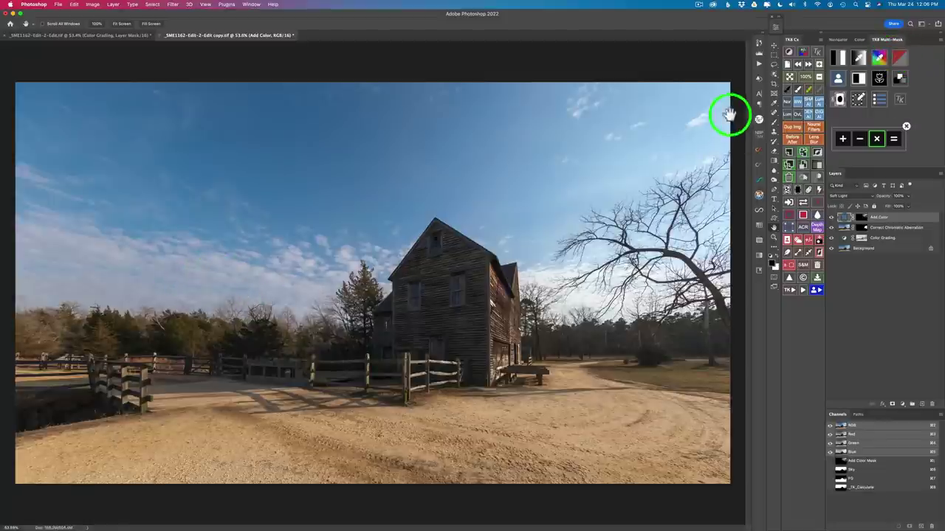
Step: Generate a Lights 2 luminosity mask, compare its color channel versions, and choose the red channel
click(841, 62)
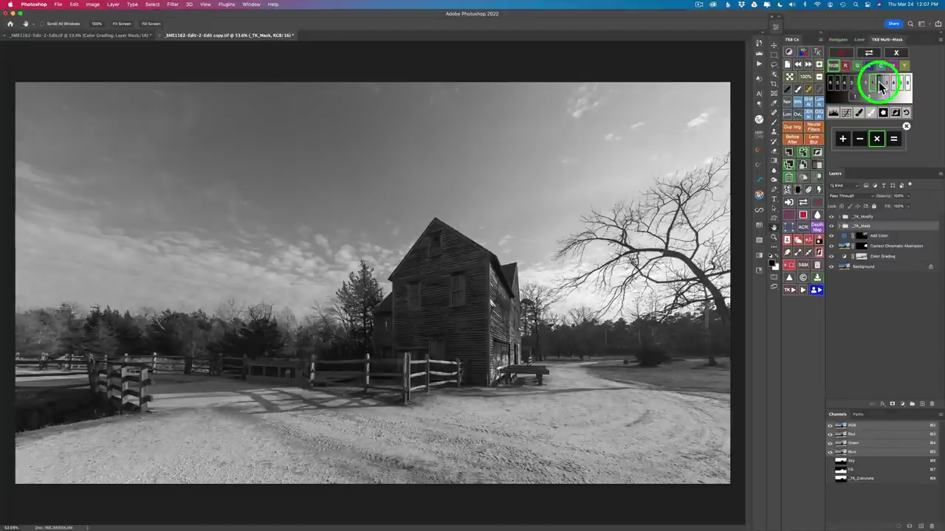
click(879, 86)
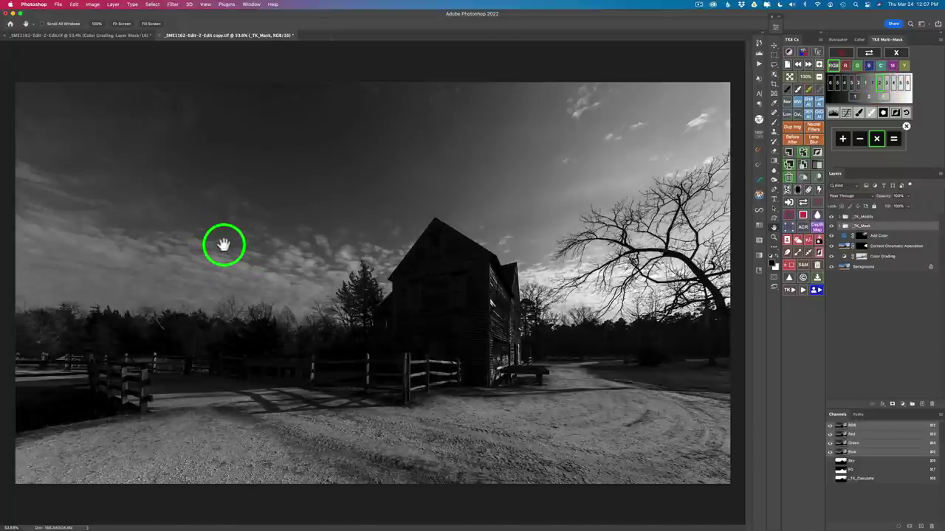
click(846, 67)
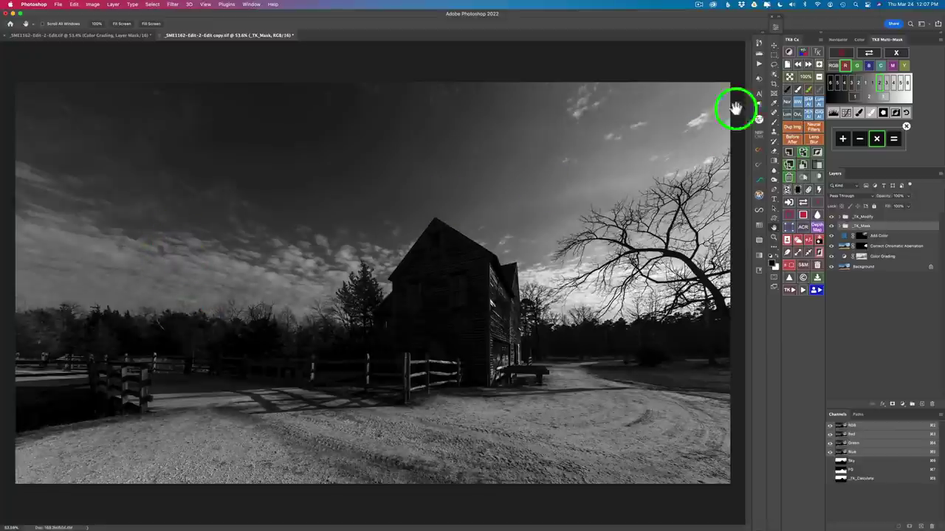
click(857, 66)
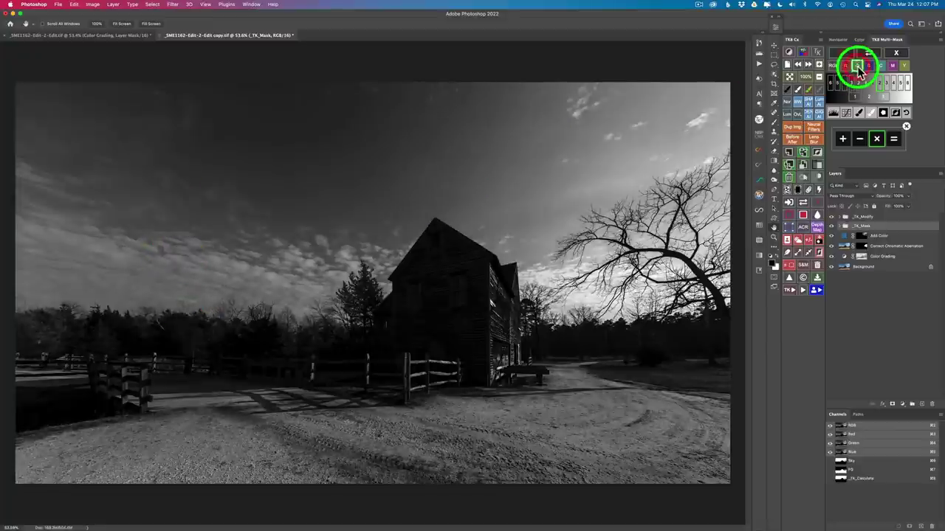
click(870, 66)
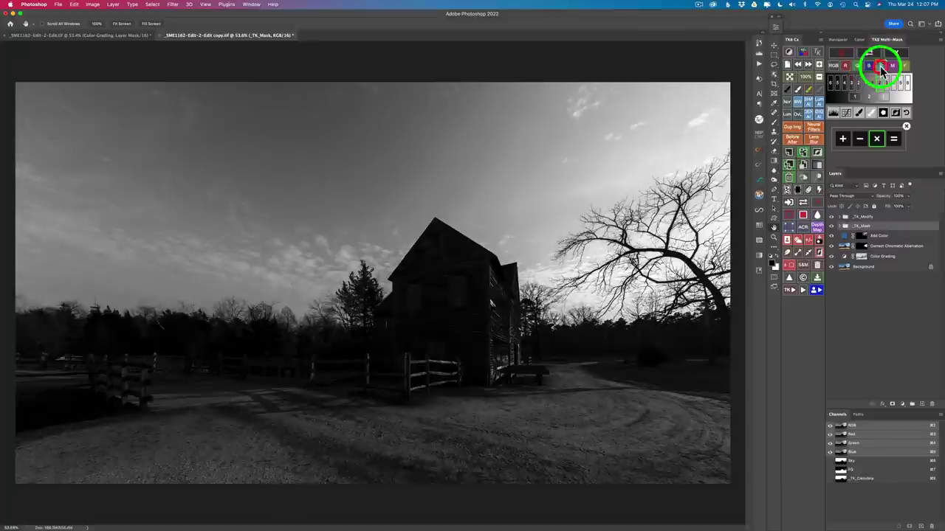
click(893, 67)
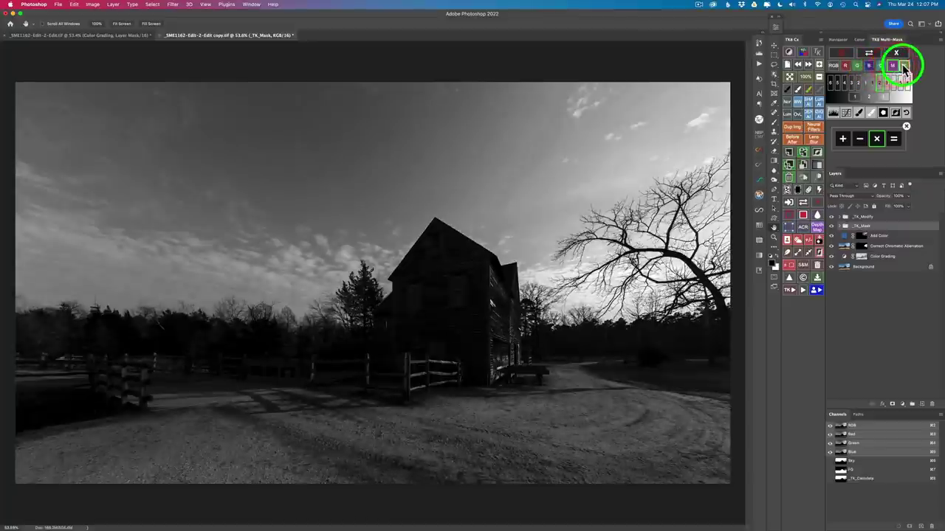
click(906, 67)
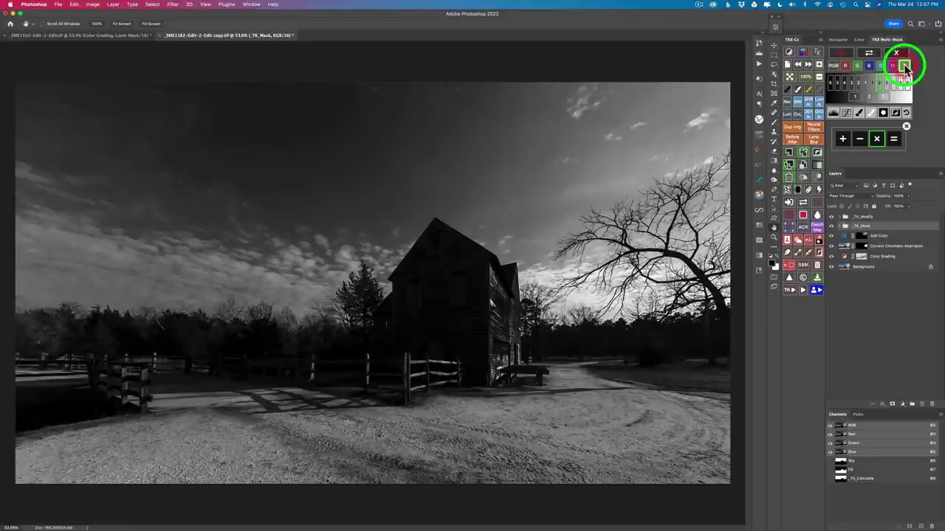
click(846, 66)
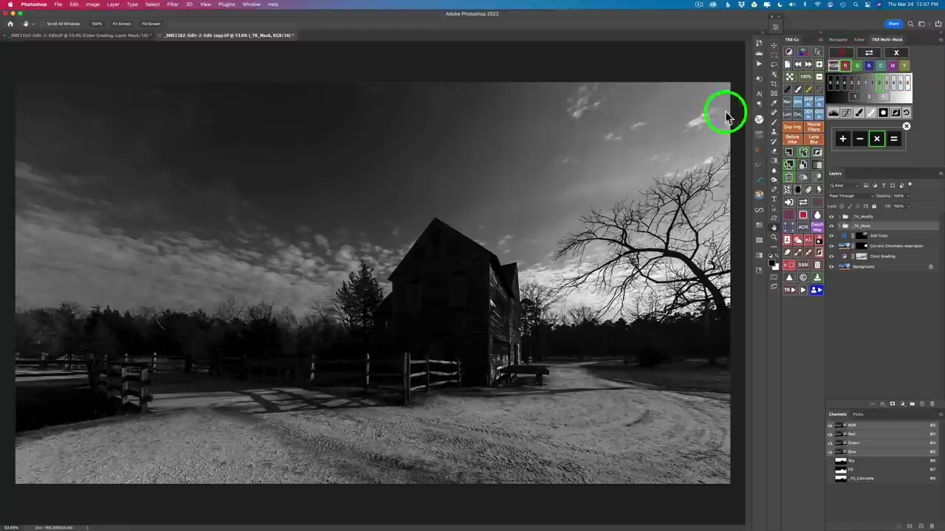
Step: Modify the red-channel mask with Levels, setting the white point to 178 and the midtones to 0.76
click(834, 112)
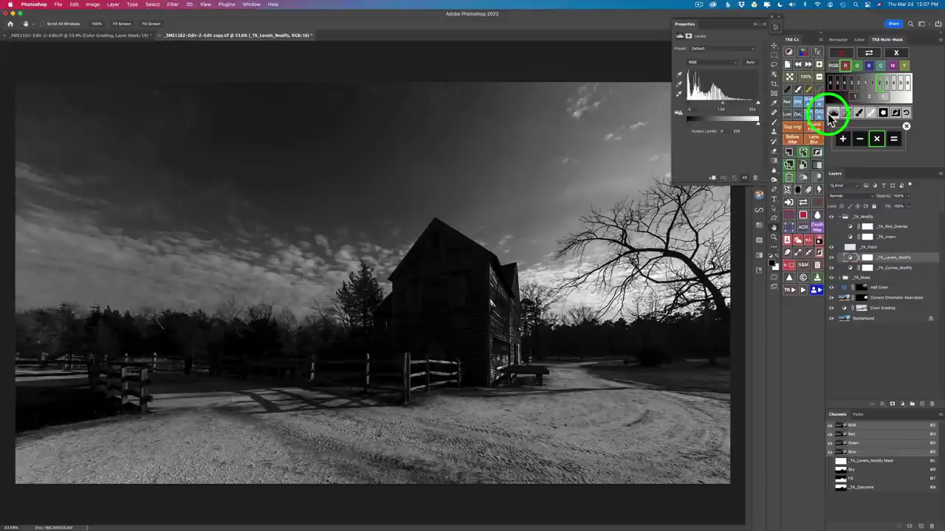
drag(760, 107, 741, 104)
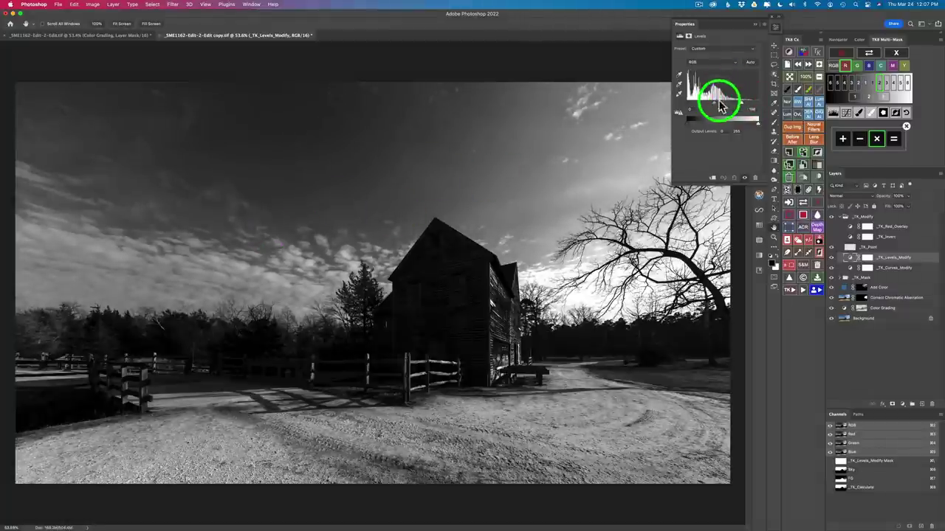
drag(716, 107, 735, 107)
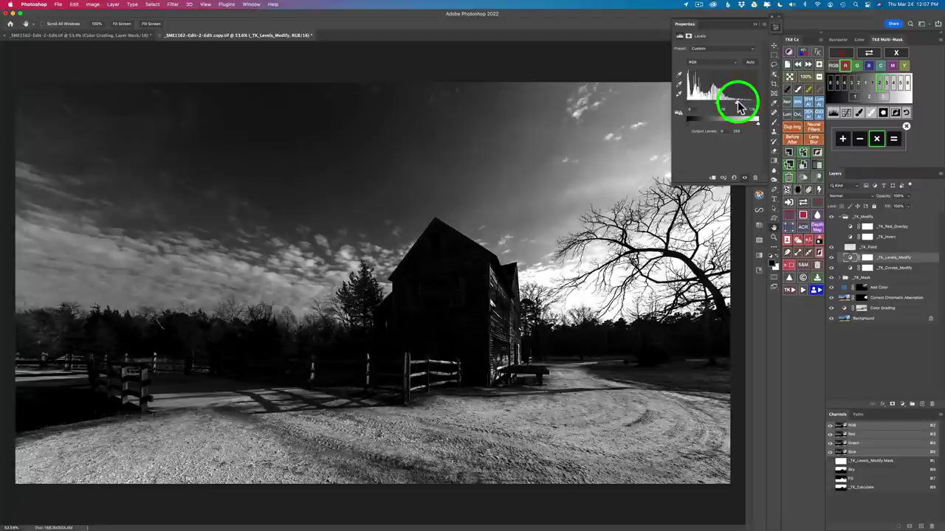
click(775, 30)
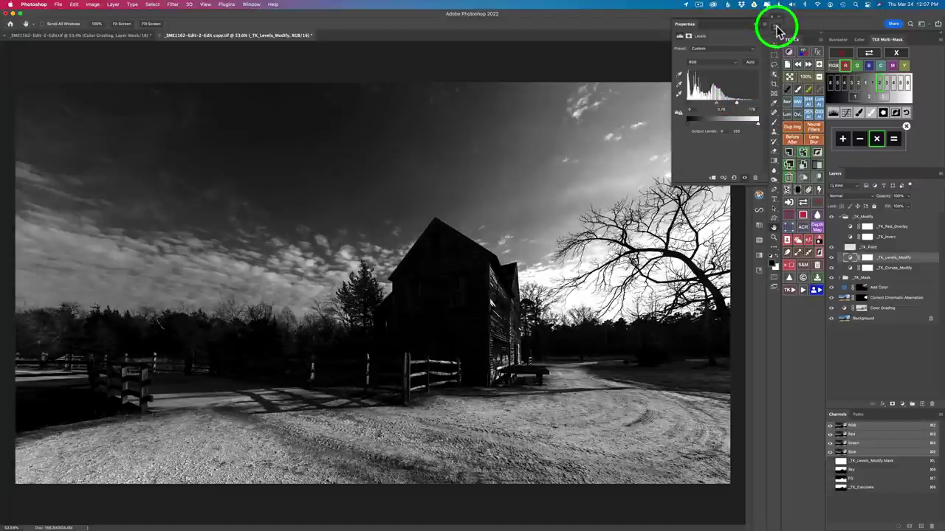
Step: Calculate the multiplied sky mask and output it as a selection for a Dodge (white paint) layer in Overlay mode
click(891, 140)
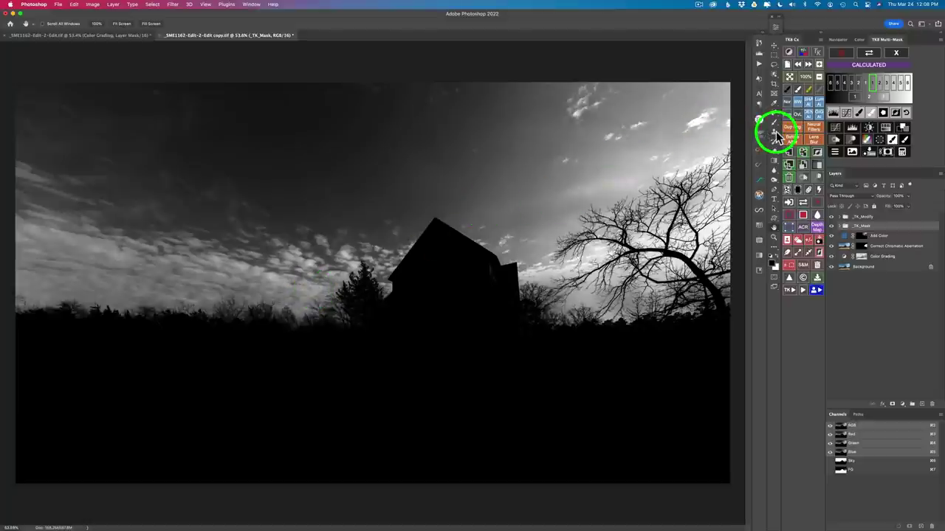
click(851, 143)
click(851, 144)
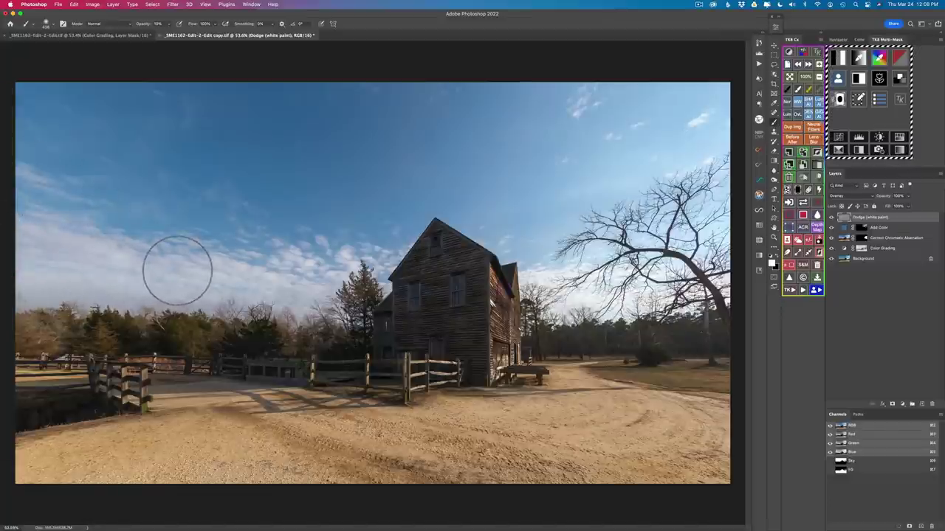
Step: Dodge the clouds left of the building with white at 20% brush opacity, then compare before and after and view the layer alone
key(2)
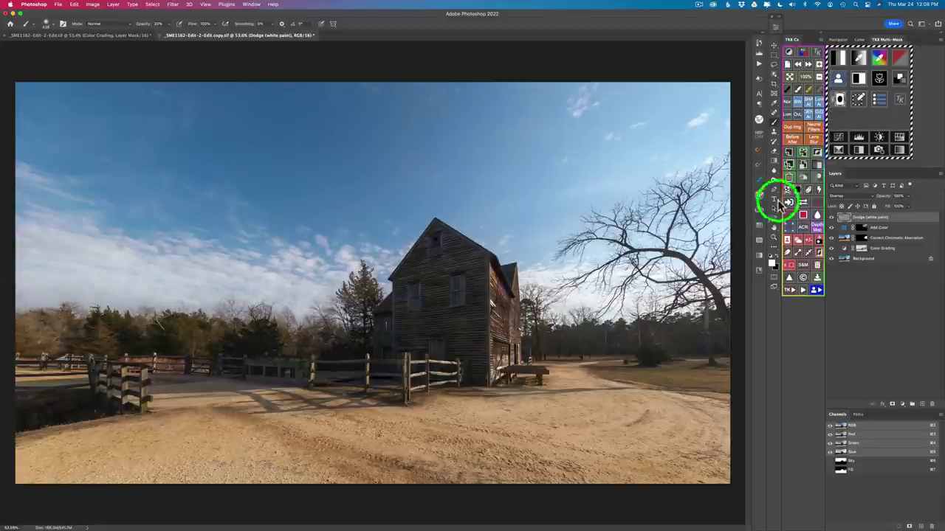
click(831, 219)
click(831, 219)
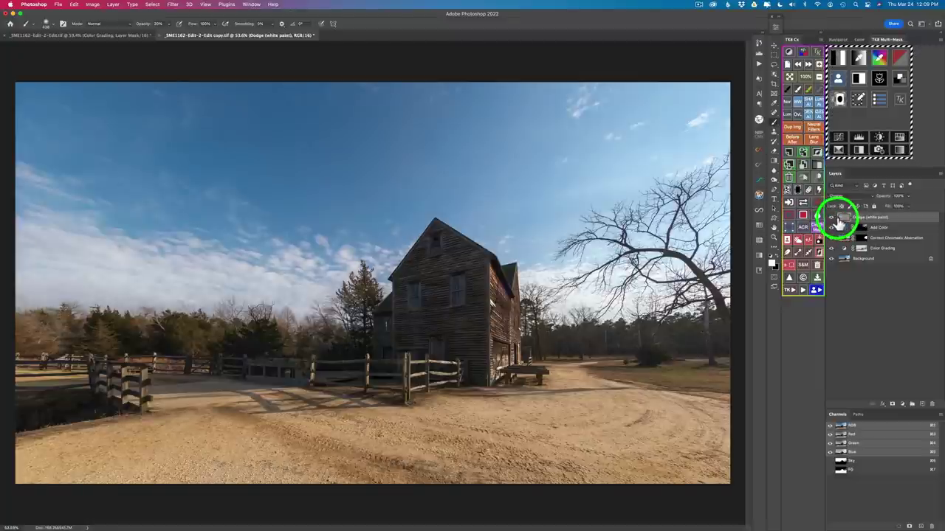
alt+click(832, 220)
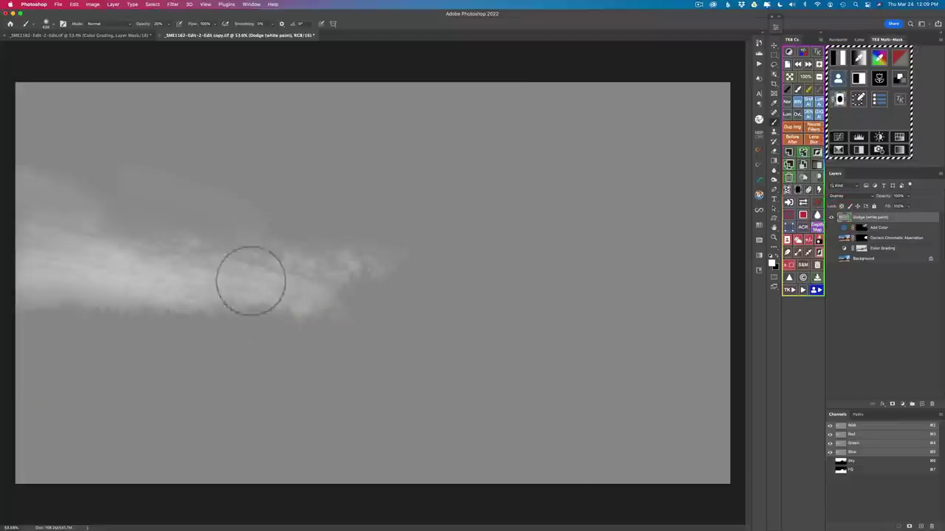
alt+click(832, 220)
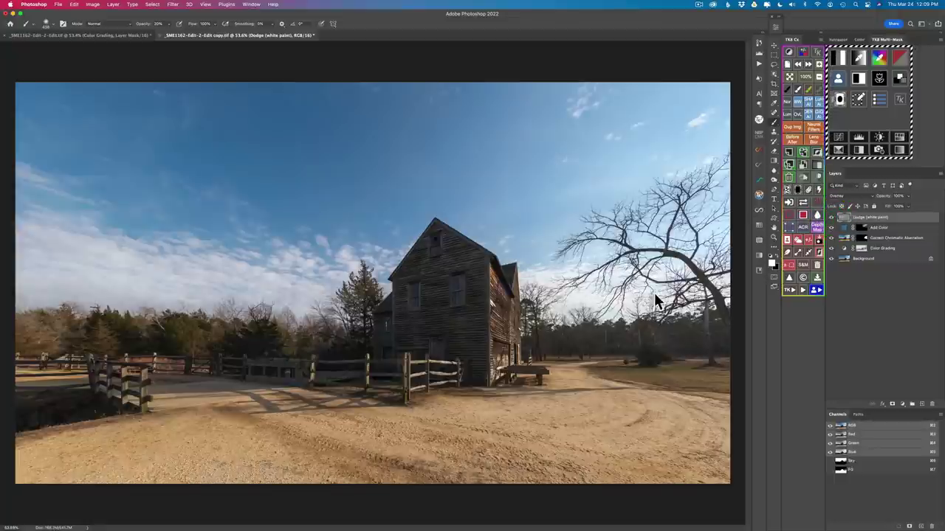
Step: Burn the bright sky behind the bare tree with black at 10% brush opacity, then compare the layer and view its paint alone
drag(848, 221, 815, 177)
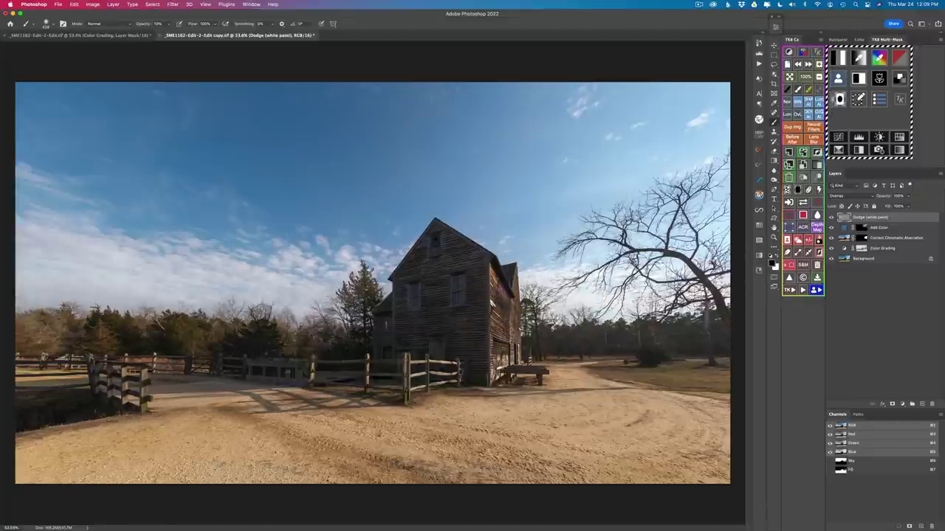
mouse_move(544, 290)
mouse_down()
mouse_move(726, 283)
mouse_move(550, 284)
mouse_up()
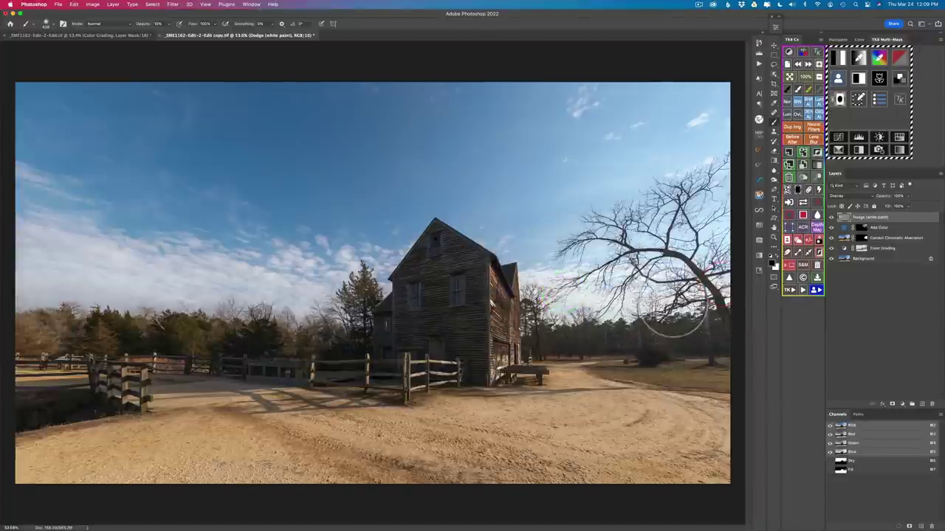
mouse_move(849, 217)
mouse_down()
mouse_move(851, 197)
mouse_move(832, 220)
mouse_up()
click(831, 217)
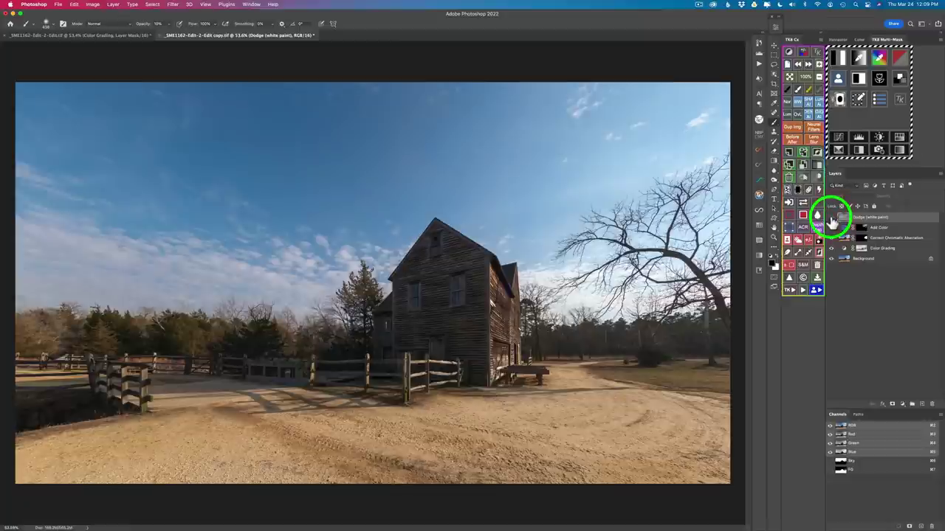
click(831, 217)
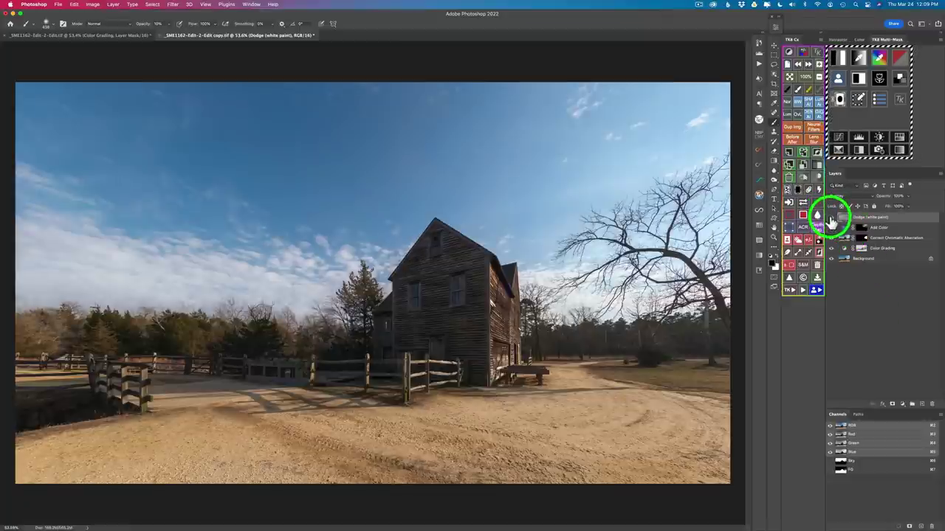
alt+click(831, 217)
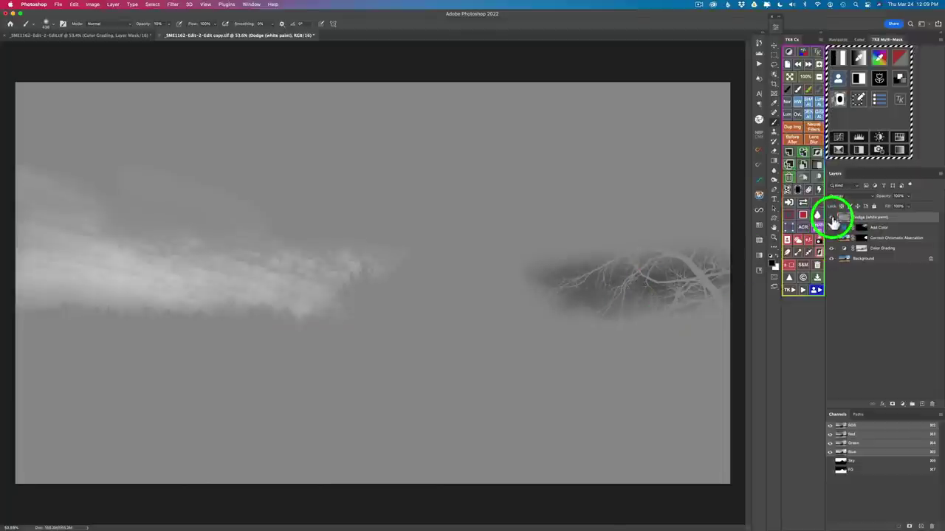
alt+click(831, 218)
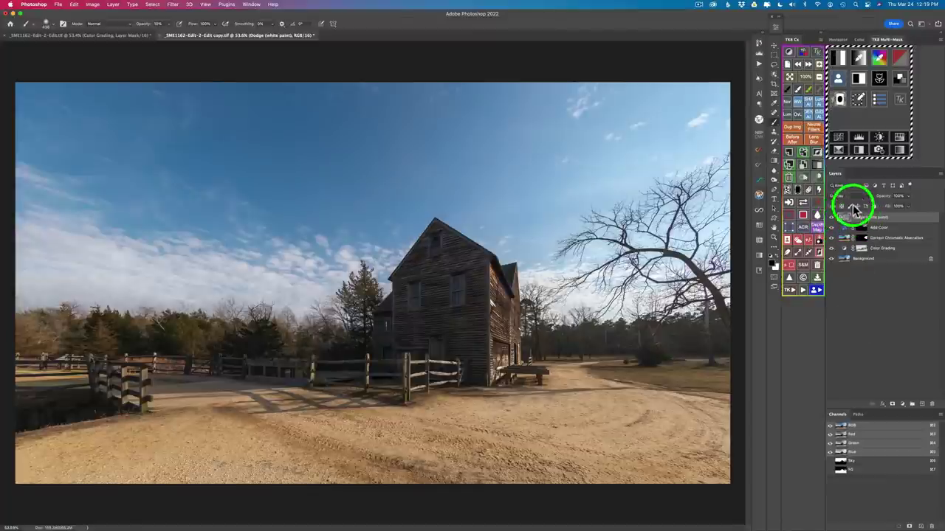
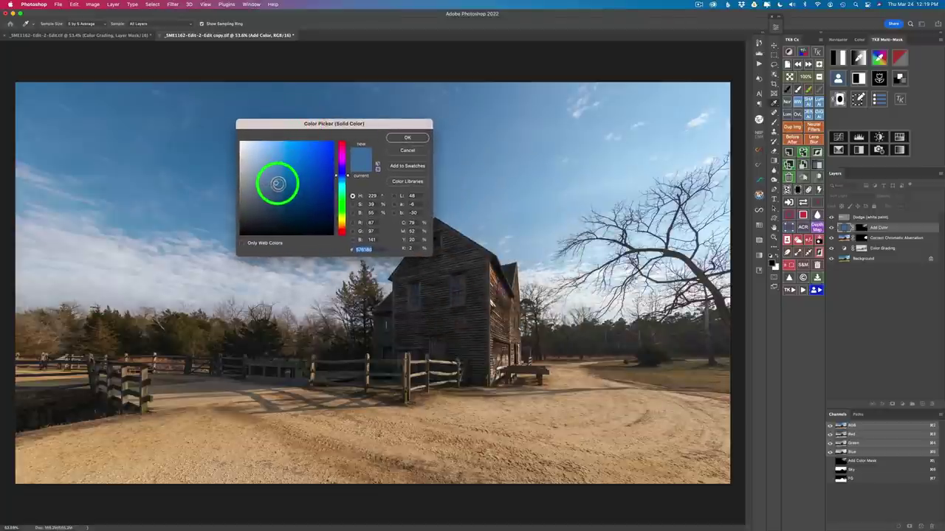
Step: Change the Add Color fill to a more saturated blue with hue 232, saturation 70 and brightness 53
click(287, 183)
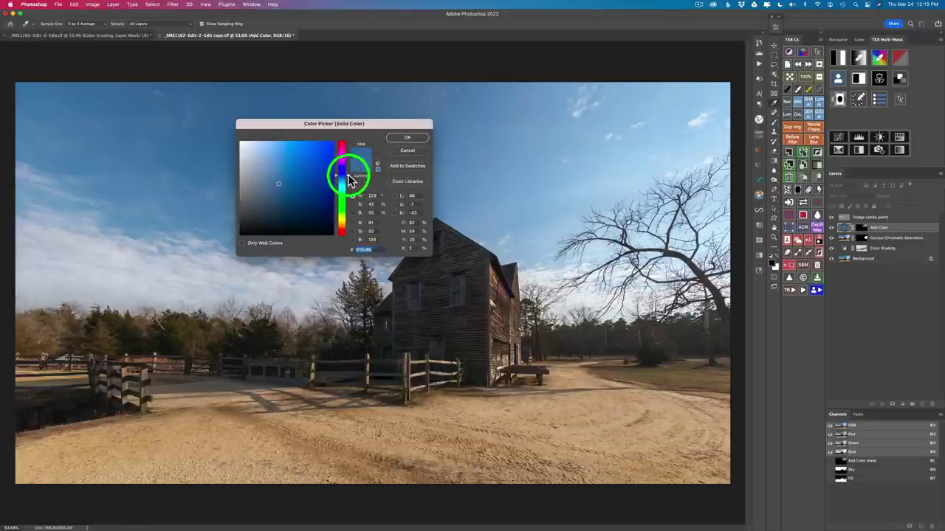
mouse_move(349, 181)
mouse_down()
mouse_move(350, 162)
mouse_move(349, 183)
mouse_up()
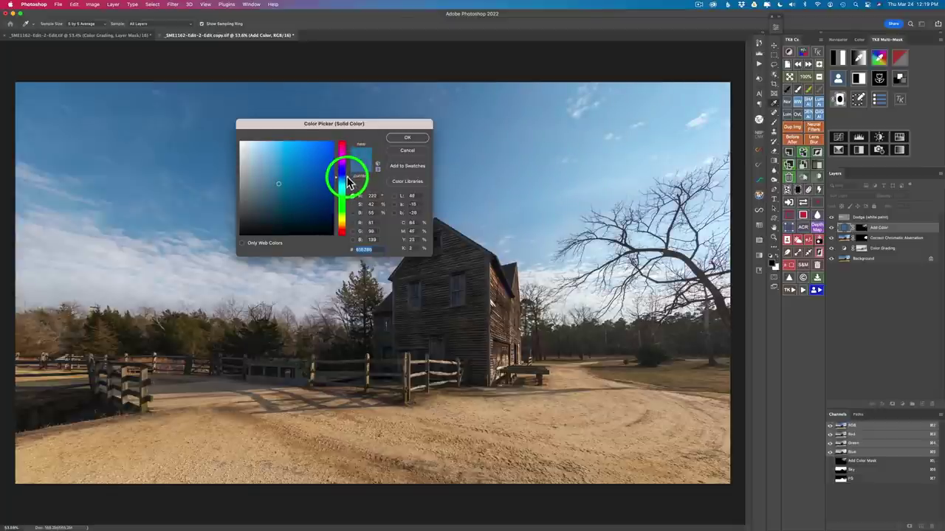
drag(350, 183, 349, 177)
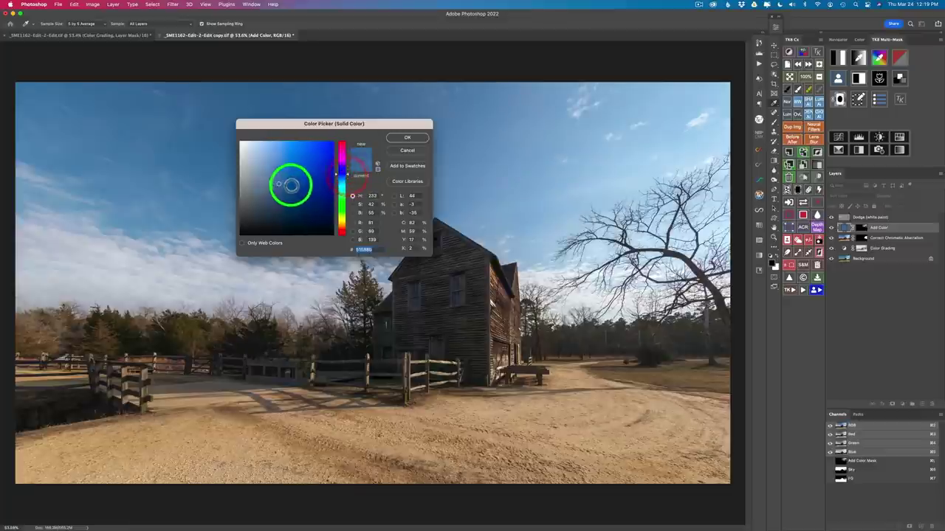
click(298, 184)
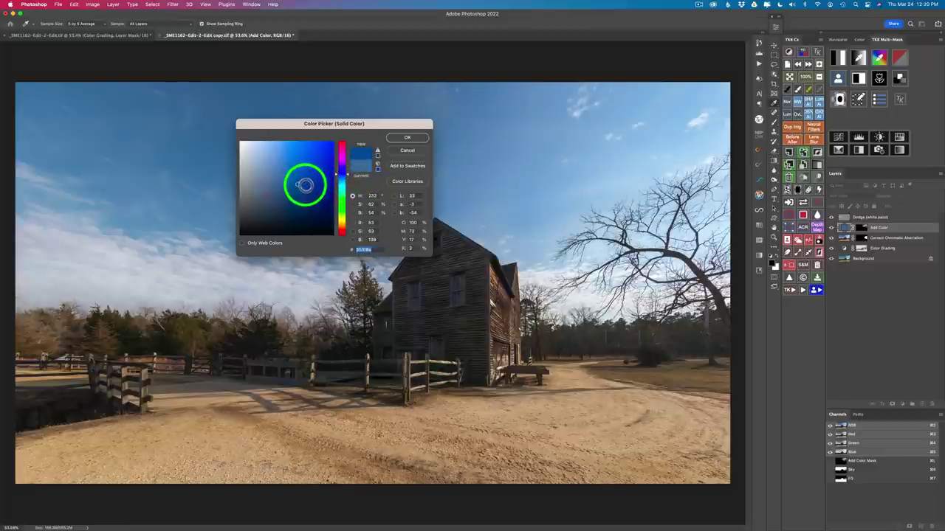
click(306, 185)
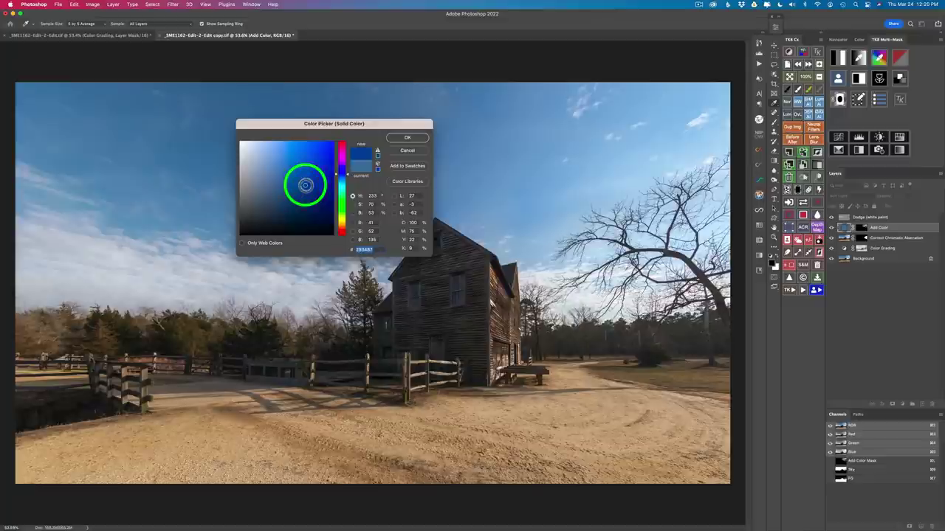
click(346, 175)
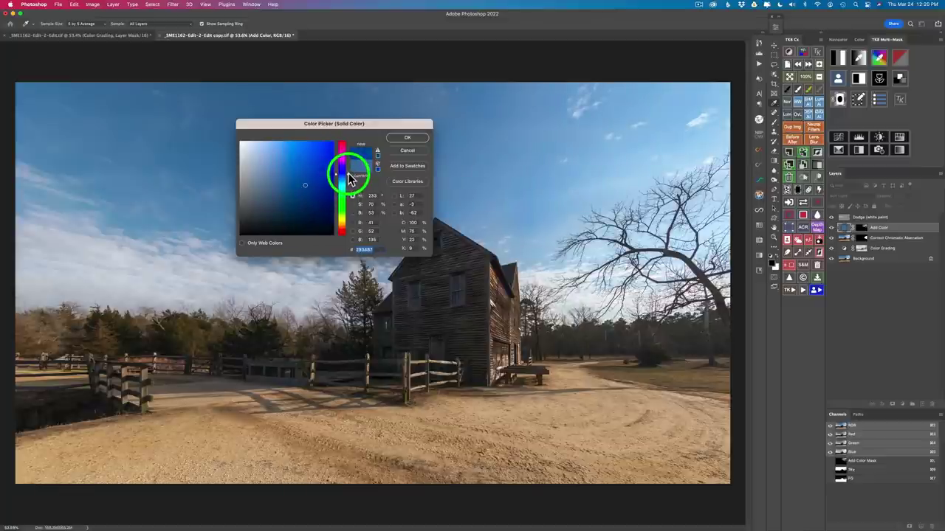
key(super+z)
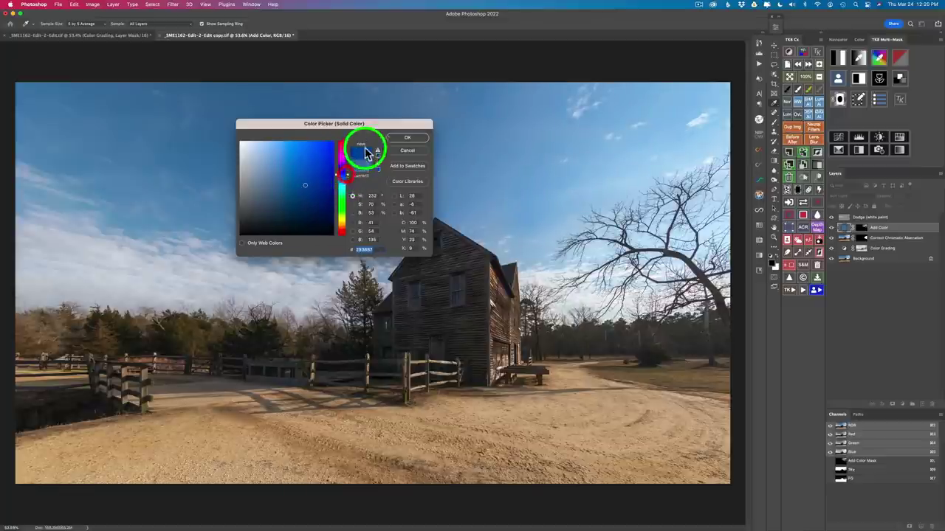
drag(363, 123, 402, 295)
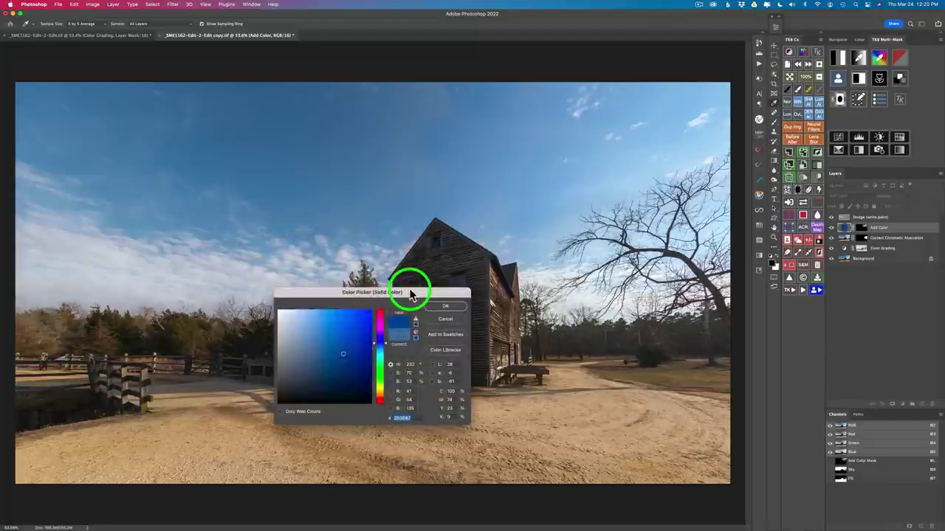
click(447, 312)
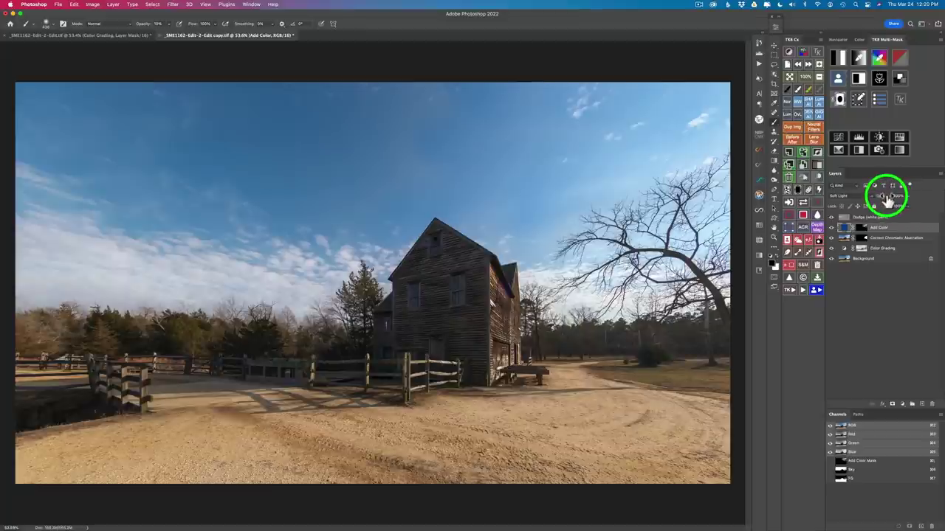
Step: Lower the Add Color layer's opacity to 87% and compare the sky with and without it
mouse_move(888, 199)
mouse_down()
mouse_move(872, 197)
mouse_move(882, 196)
mouse_up()
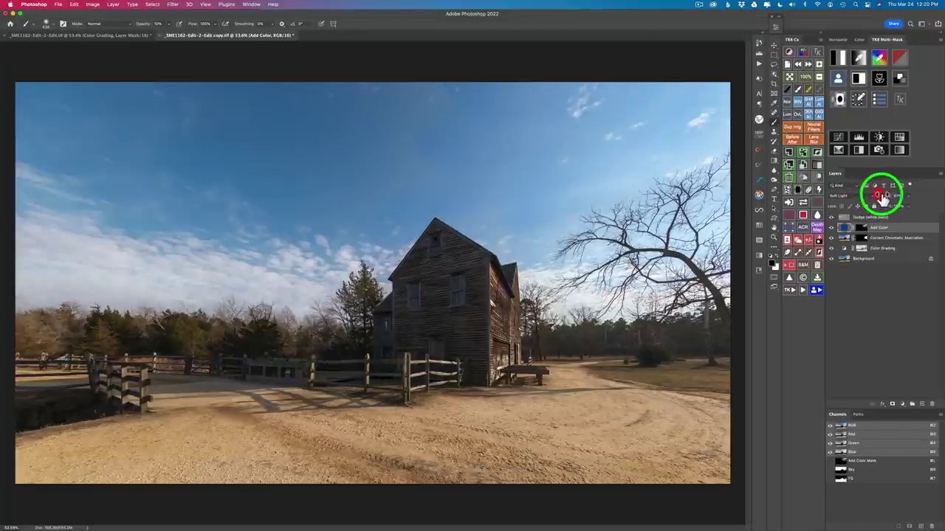
drag(876, 222, 831, 231)
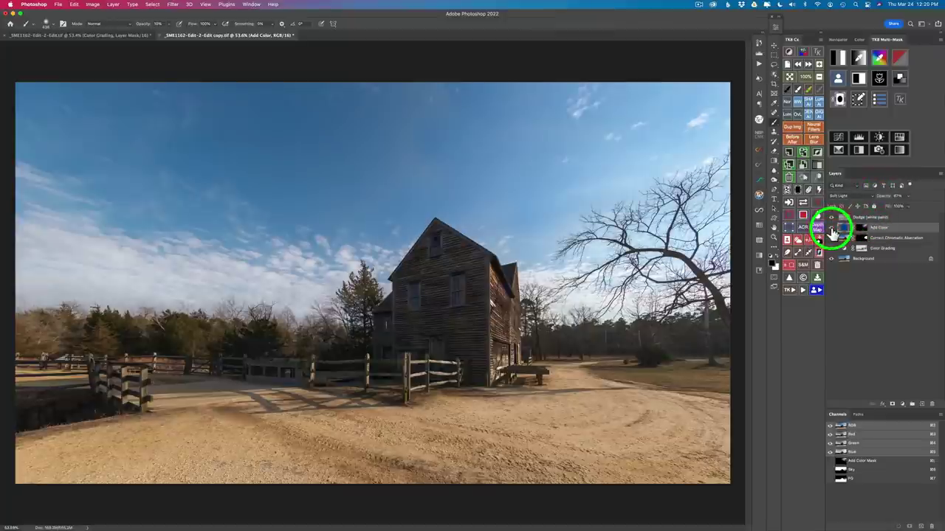
click(105, 104)
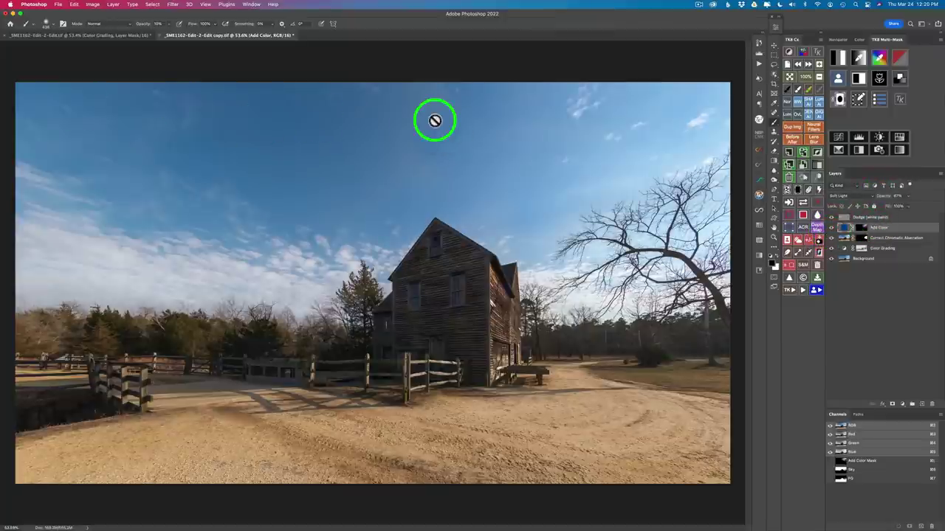
Step: Paint white at 5% brush opacity on the Add Color mask to strengthen the sky color, then compare the layer on and off
key(0)
key(5)
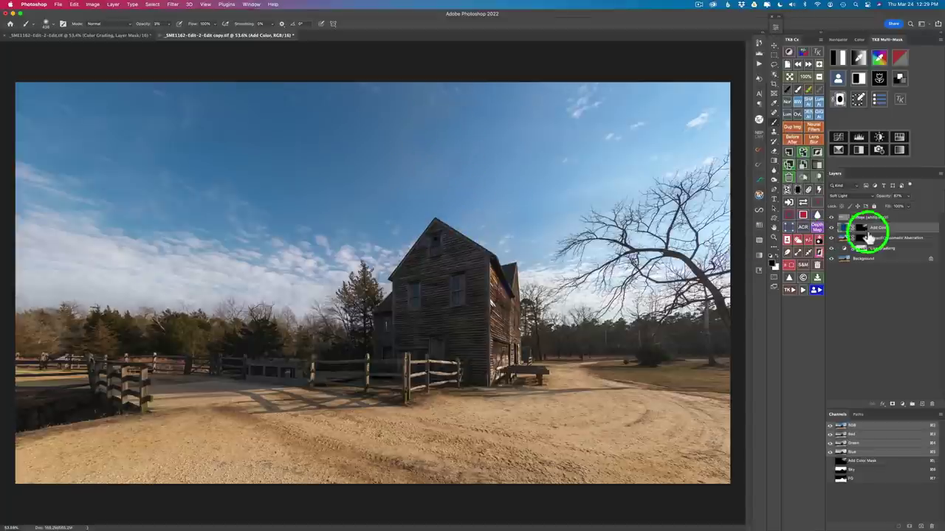
click(862, 229)
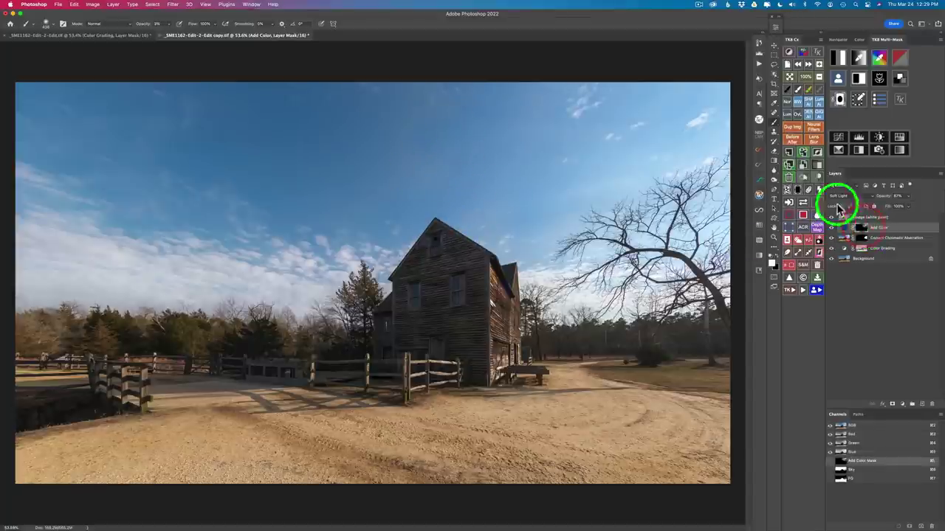
click(797, 89)
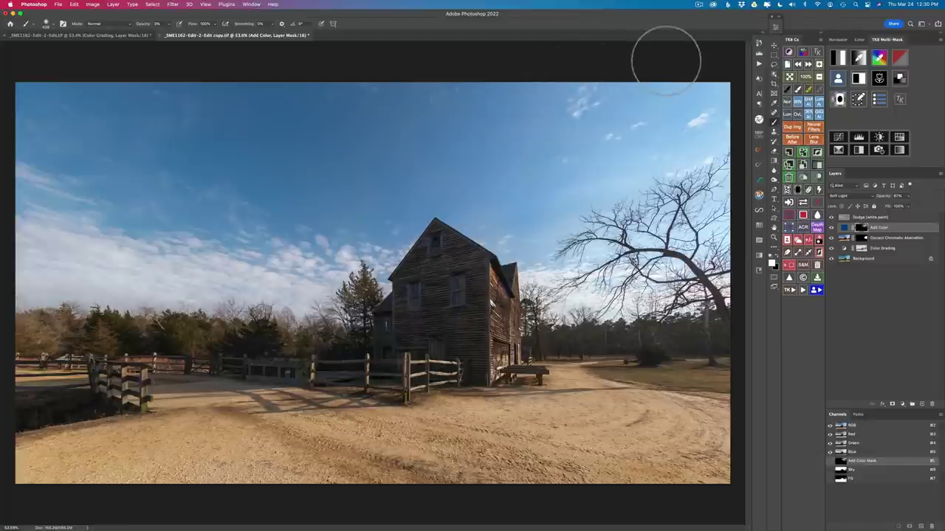
click(832, 231)
click(831, 231)
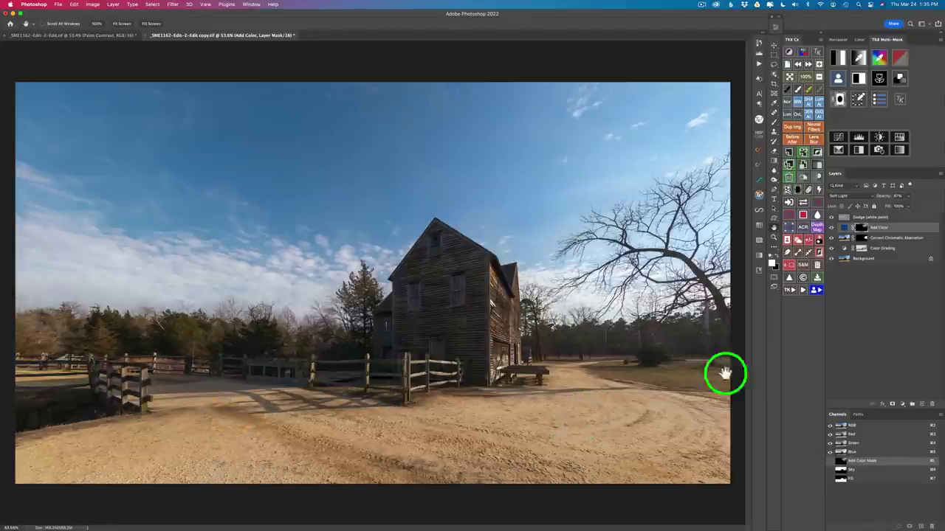
Step: Run the TK Paint Contrast action with black (#000000) as the paint color
click(789, 291)
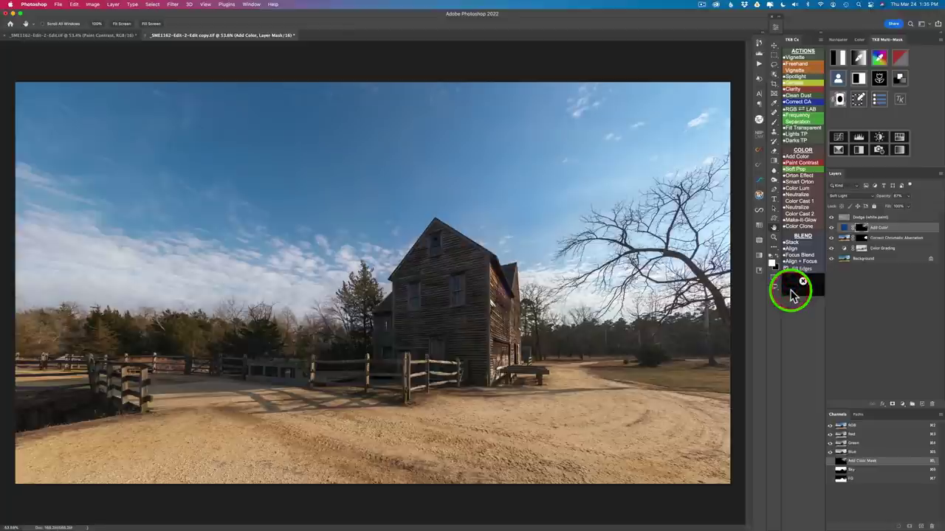
click(798, 166)
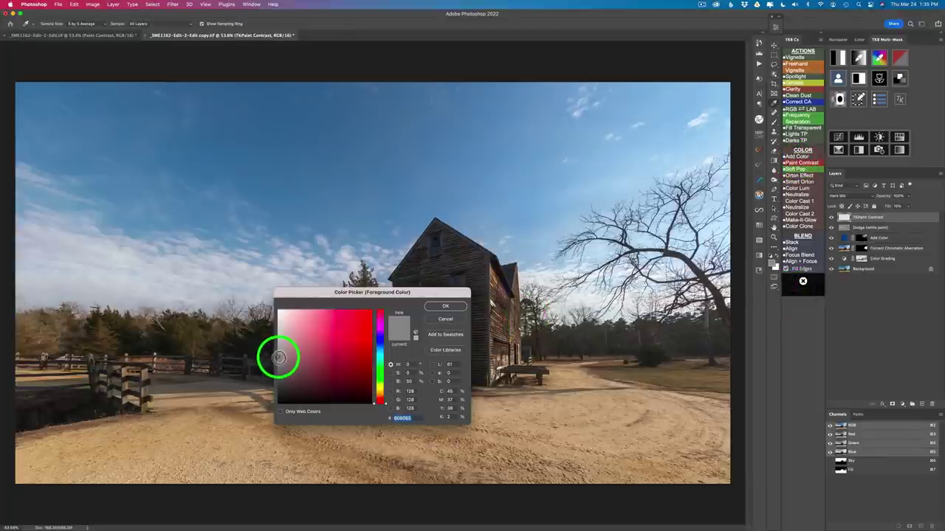
drag(279, 358, 270, 406)
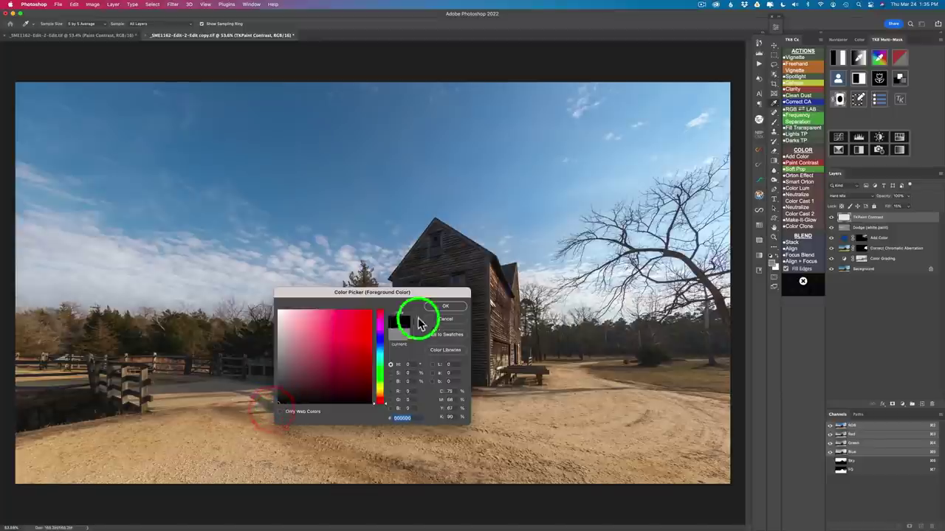
click(446, 307)
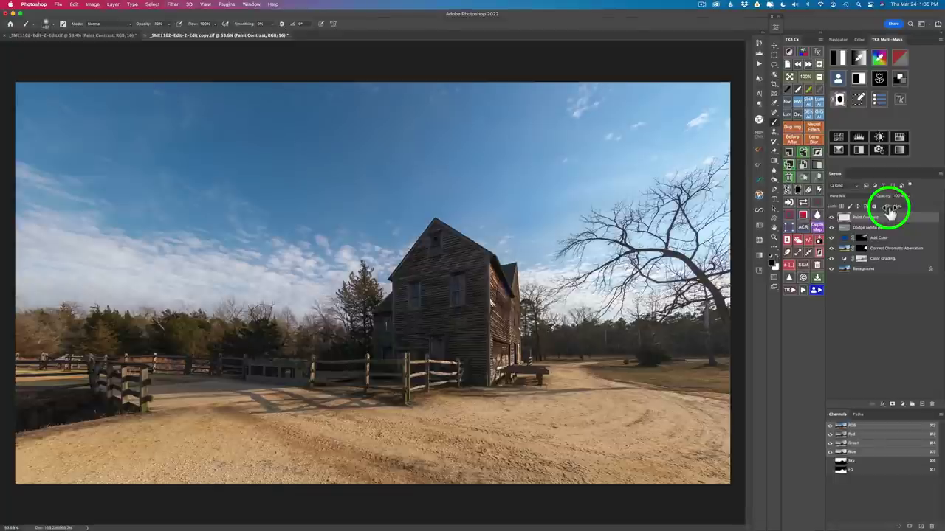
Step: Generate a Lights 2 luminosity mask for the Paint Contrast layer
click(838, 57)
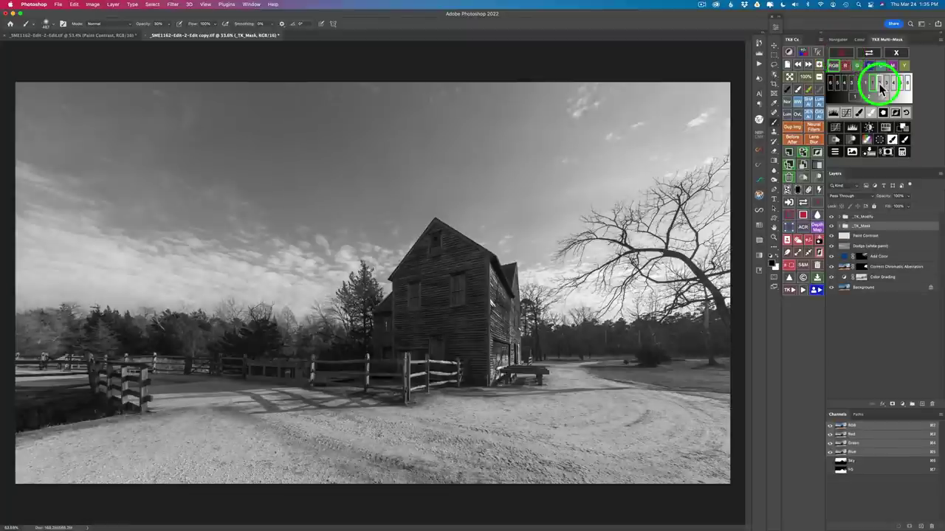
click(879, 87)
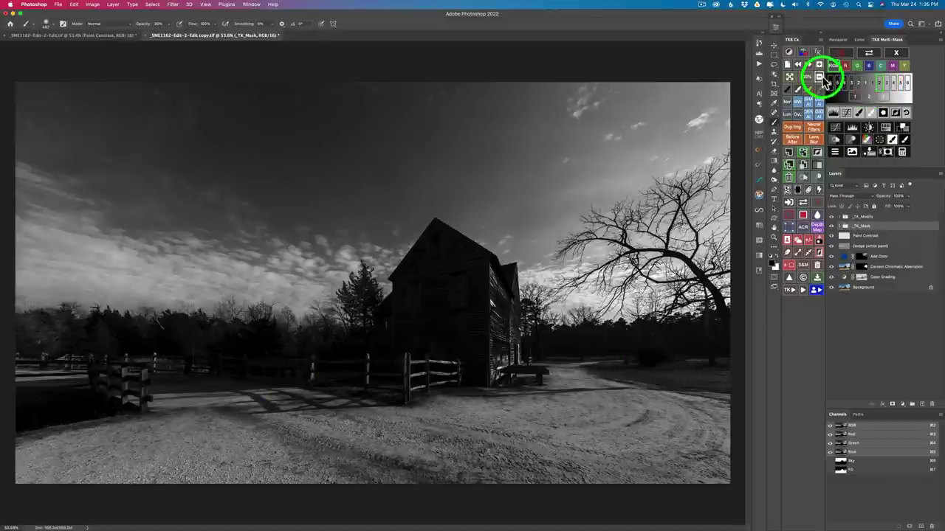
Step: Raise the contrast of the Lights 2 mask with a Levels modification and load it as a selection on the Paint Contrast layer
click(835, 115)
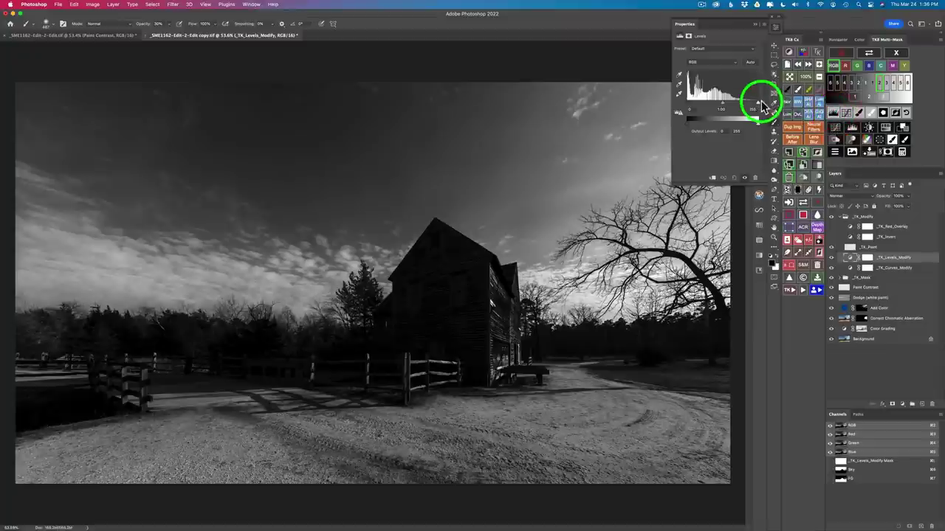
drag(758, 108, 712, 101)
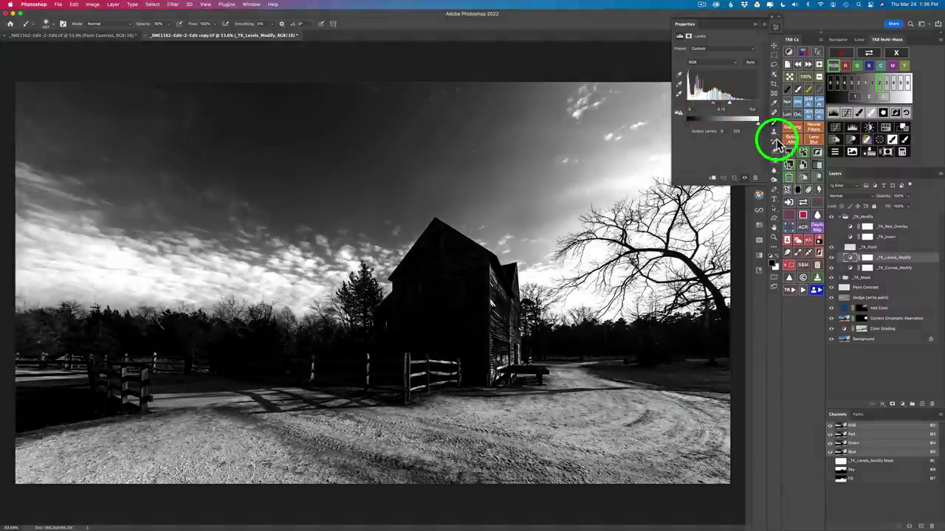
click(776, 28)
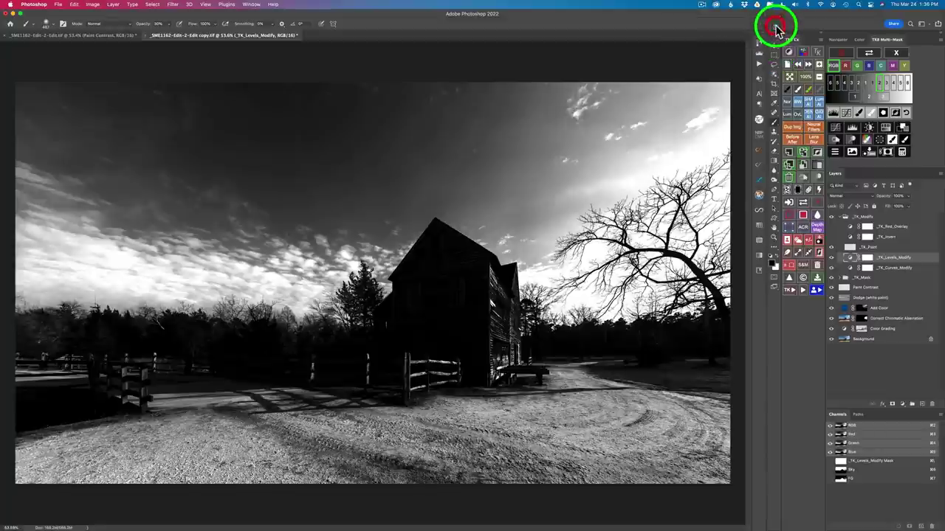
click(879, 141)
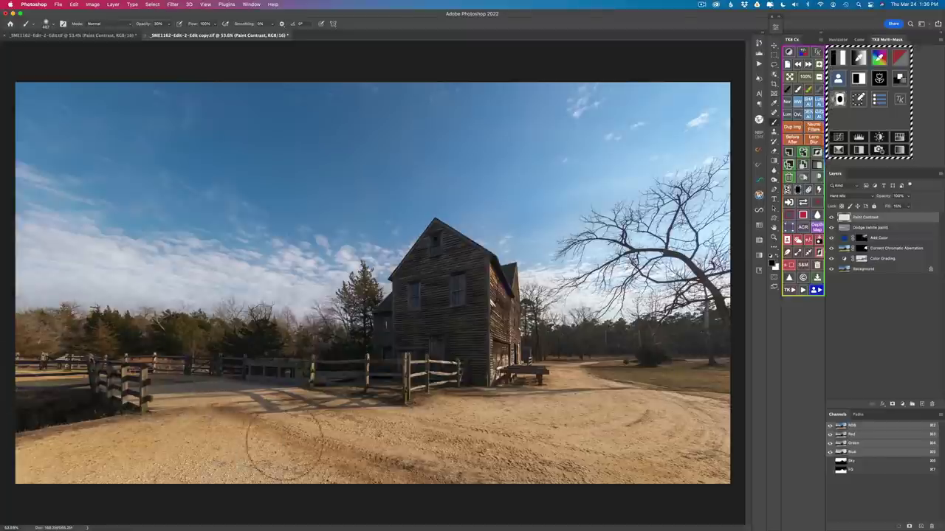
Step: Paint black over the sandy ground on the Paint Contrast layer, starting at 40% brush opacity, and compare the layer on and off
key(4)
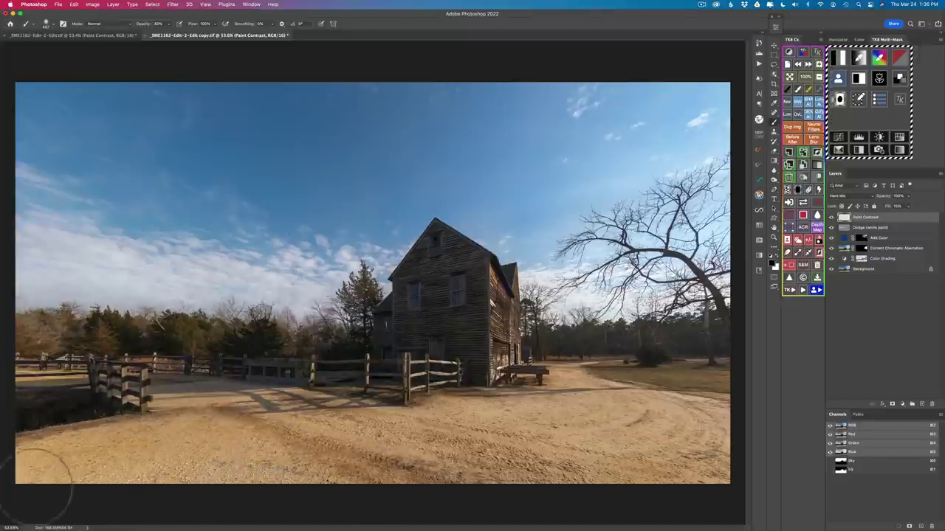
mouse_move(672, 442)
mouse_down()
mouse_move(671, 421)
mouse_move(642, 421)
mouse_move(642, 430)
mouse_up()
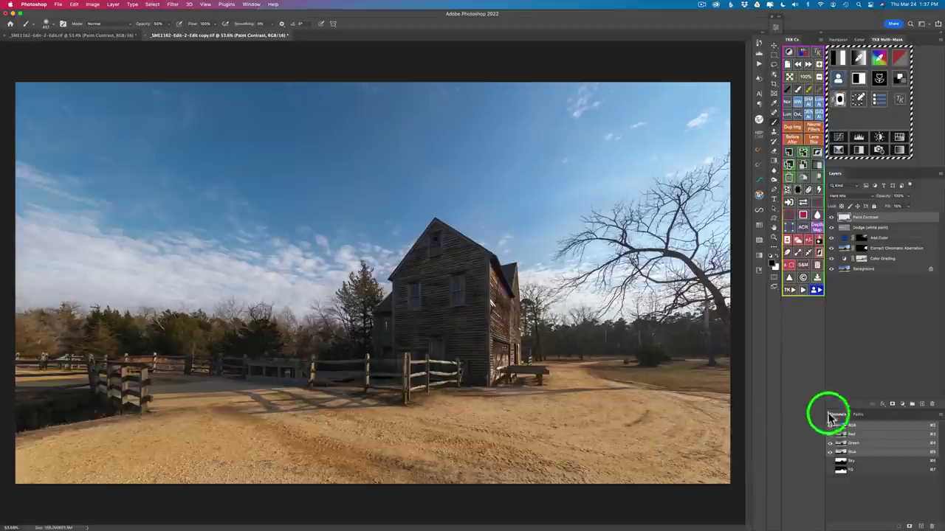
click(831, 218)
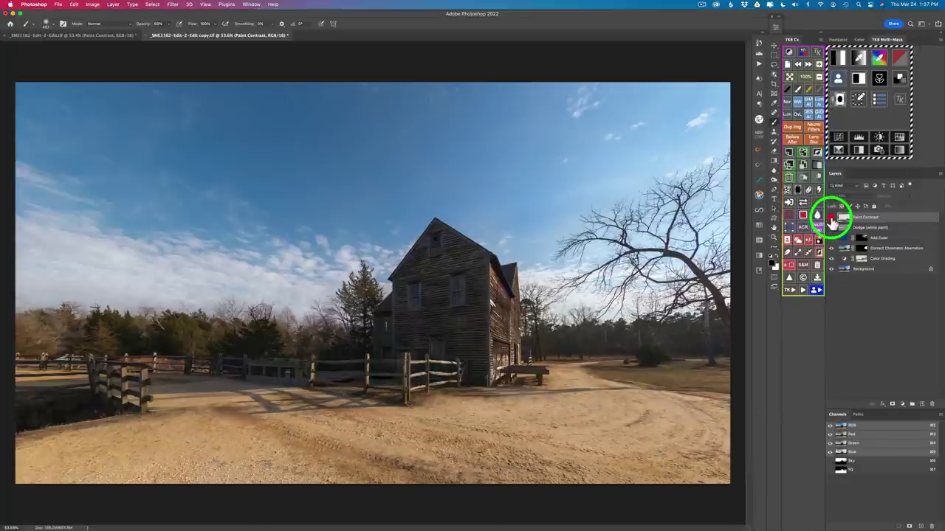
click(831, 219)
click(831, 219)
click(831, 219)
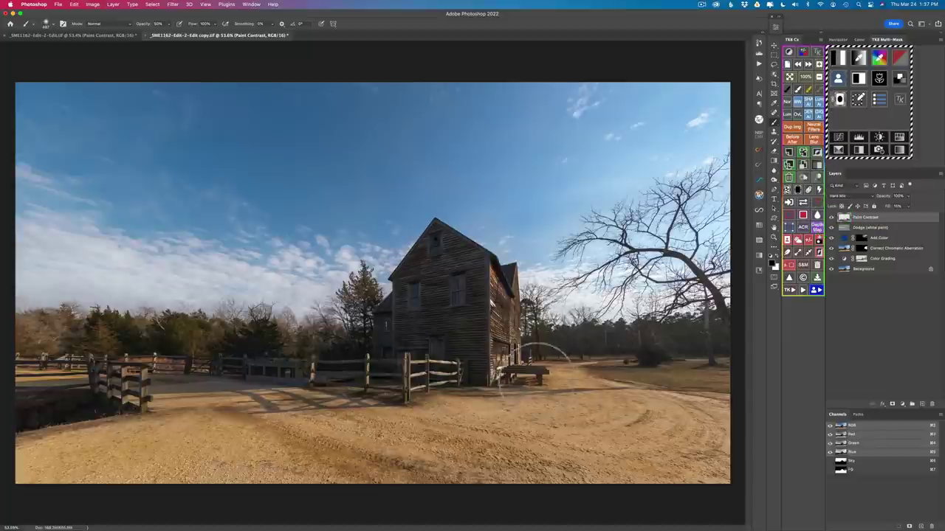
Step: Raise the brush opacity to 70%, paint more contrast into the ground, and compare the Paint Contrast layer on and off
key(7)
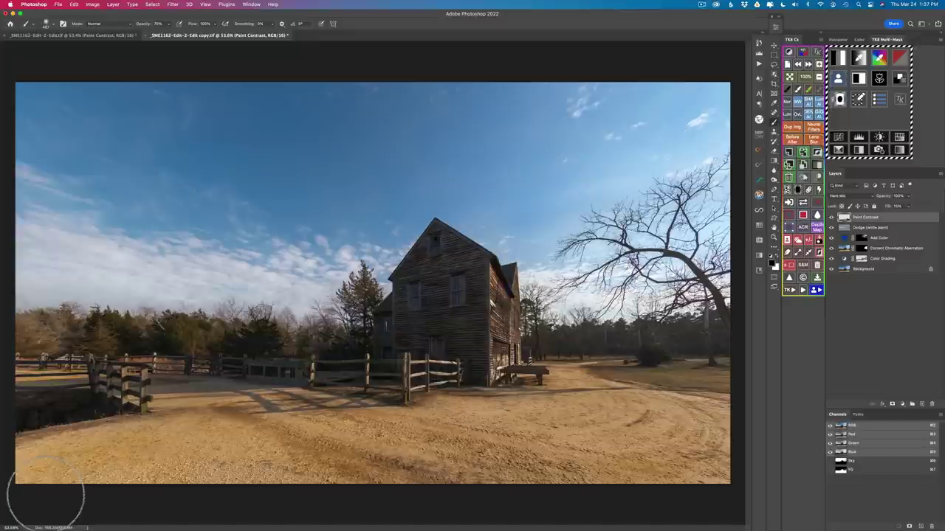
click(830, 218)
click(831, 218)
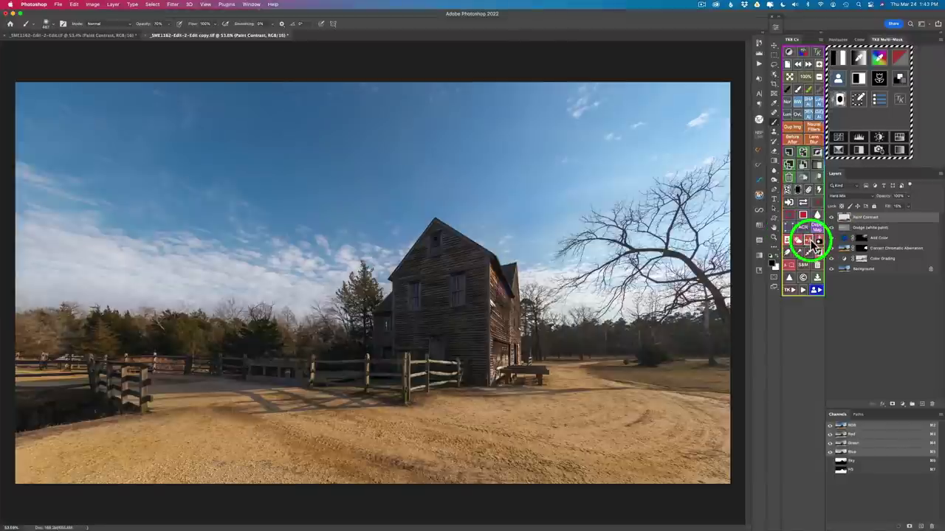
Step: Select the building's front wall with the Object Selection tool, convert the selection to a TK mask and add a masked Color Grading layer
key(h)
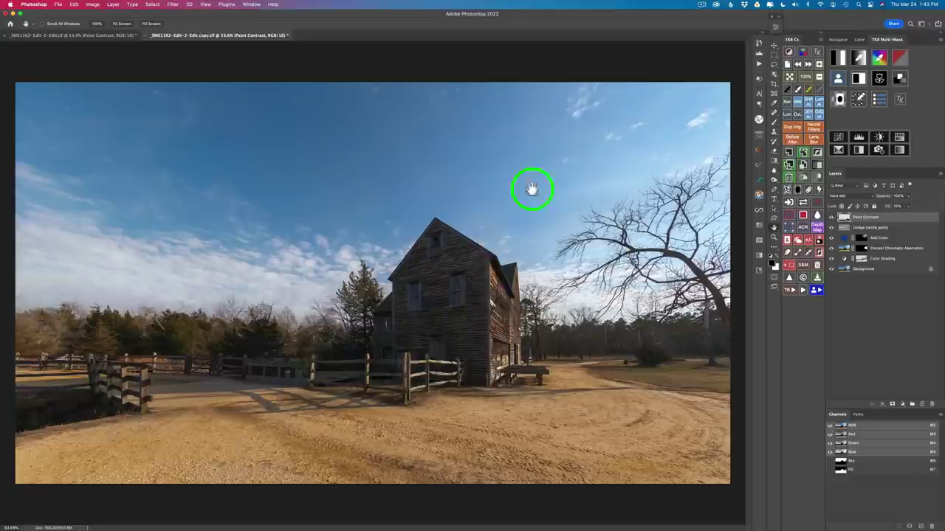
click(774, 72)
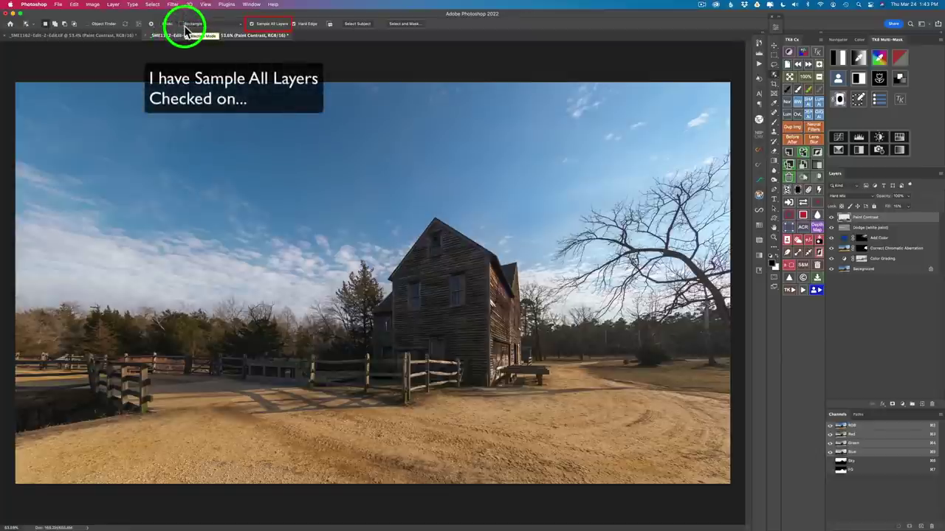
drag(391, 220, 493, 381)
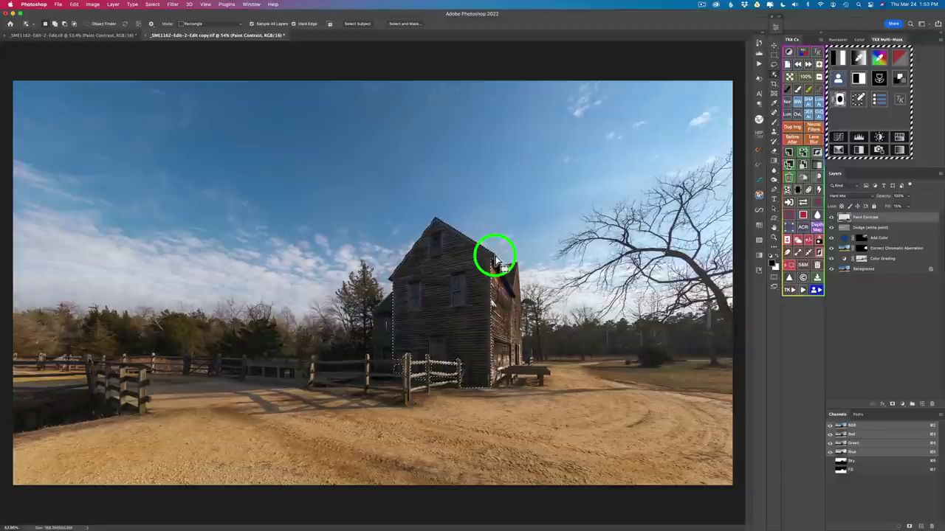
click(837, 79)
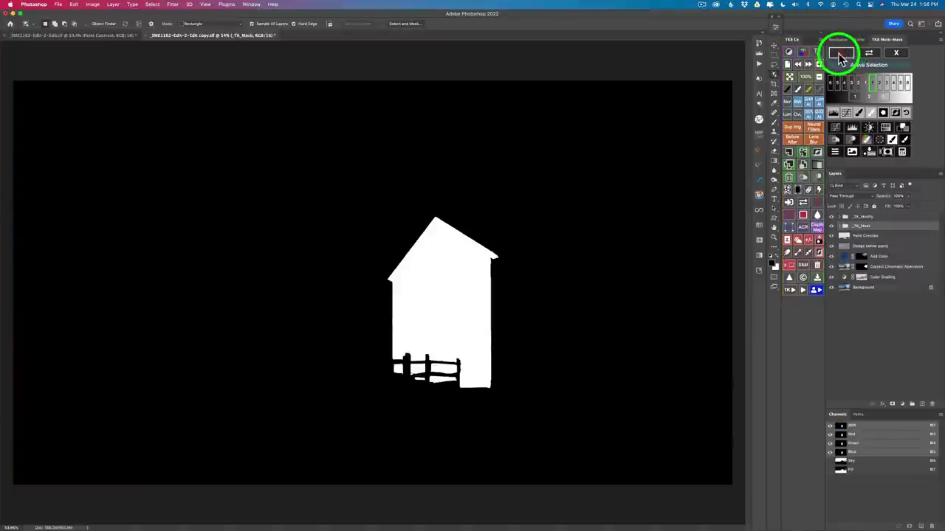
click(907, 131)
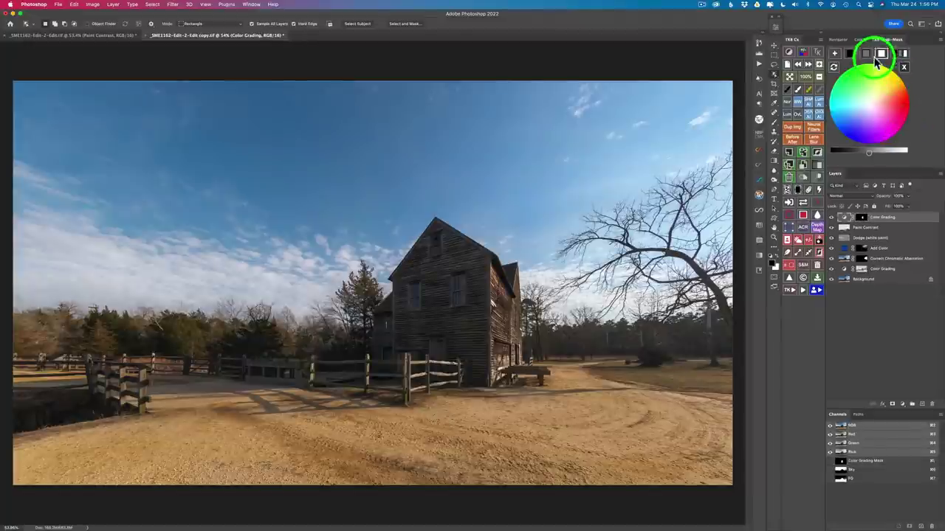
Step: Brighten the building's midtones in the new Color Grading layer, shift them slightly toward a warm color, and darken the shadows slightly
click(865, 55)
mouse_move(886, 153)
mouse_down()
mouse_move(892, 156)
mouse_move(871, 152)
mouse_move(895, 155)
mouse_up()
click(871, 106)
drag(871, 105, 876, 102)
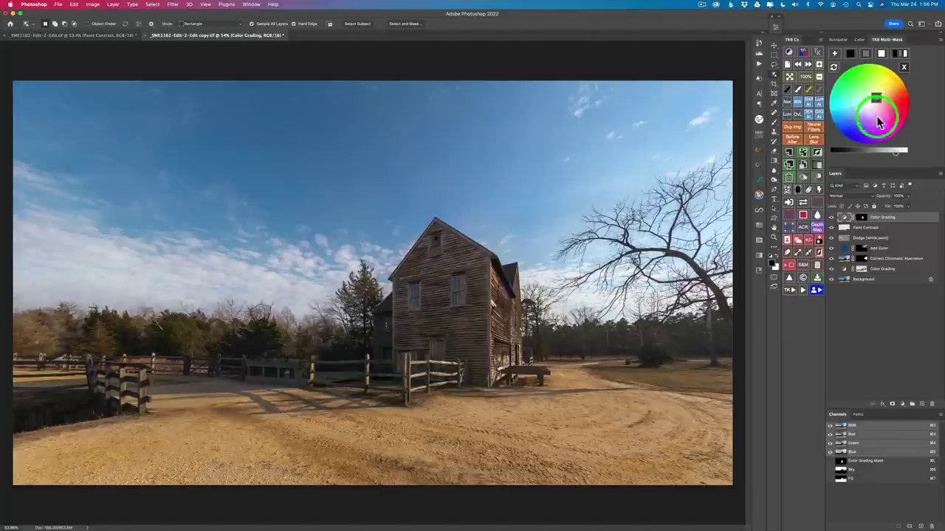
click(849, 53)
drag(885, 137, 862, 154)
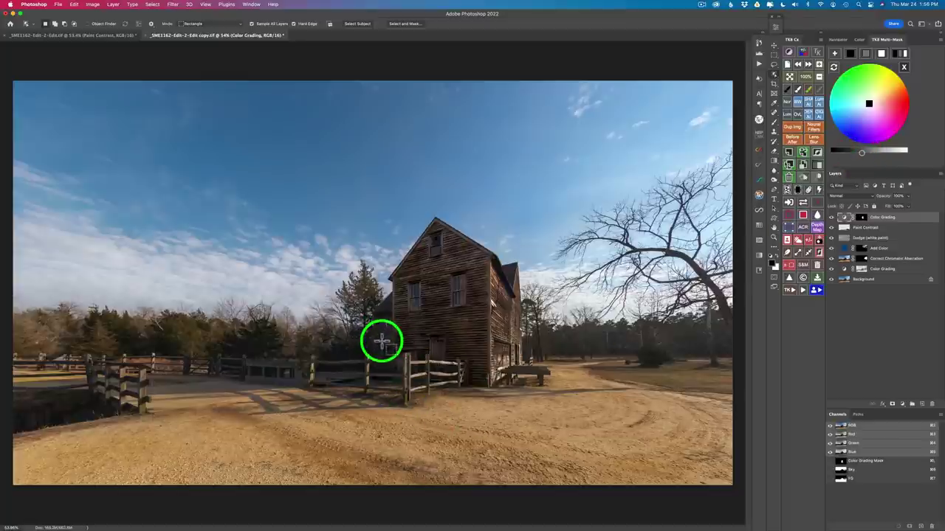
Step: Select the building's small side annex and the area below it, and fill that selection with 100% white on the Color Grading mask
key(super+backslash)
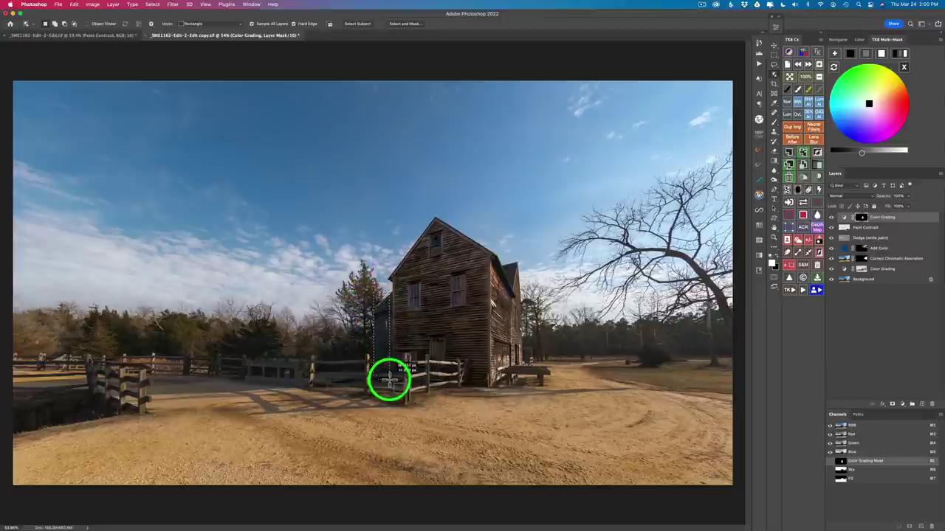
drag(395, 381, 392, 381)
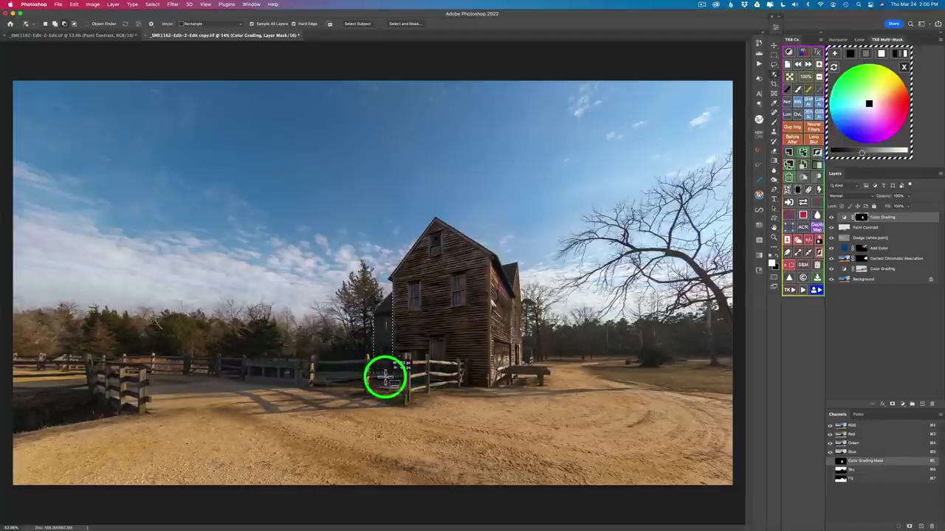
drag(397, 379, 391, 379)
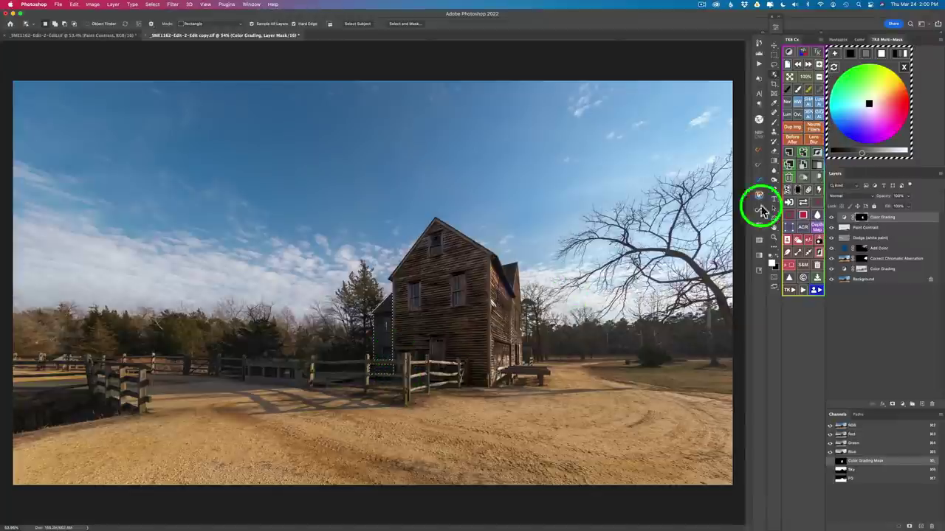
mouse_move(862, 217)
mouse_down()
mouse_move(875, 222)
mouse_move(862, 215)
mouse_up()
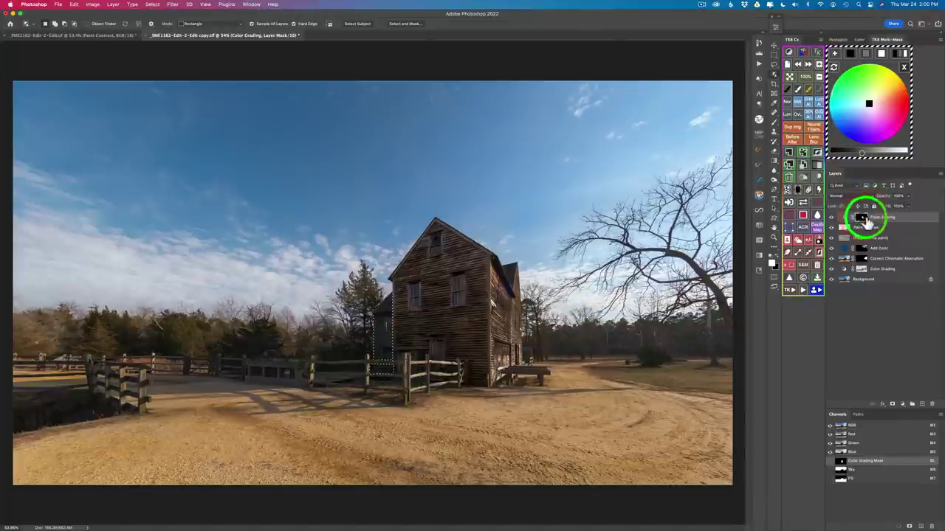
click(803, 216)
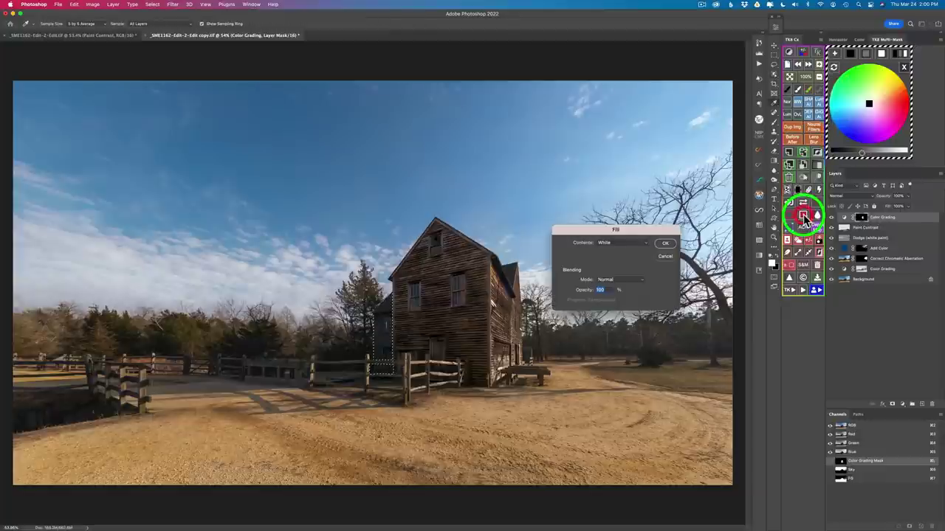
click(667, 246)
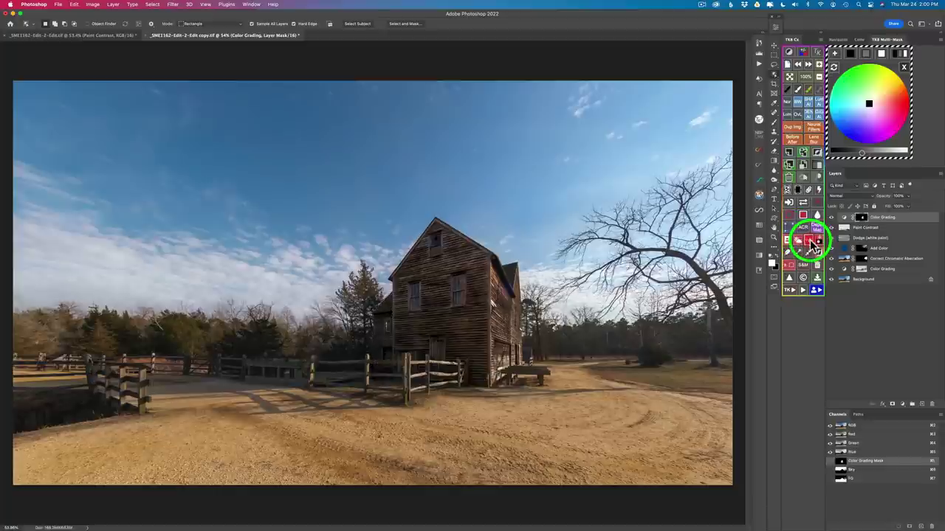
Step: Compare the building's Color Grading layer on and off and inspect its layer mask
click(832, 220)
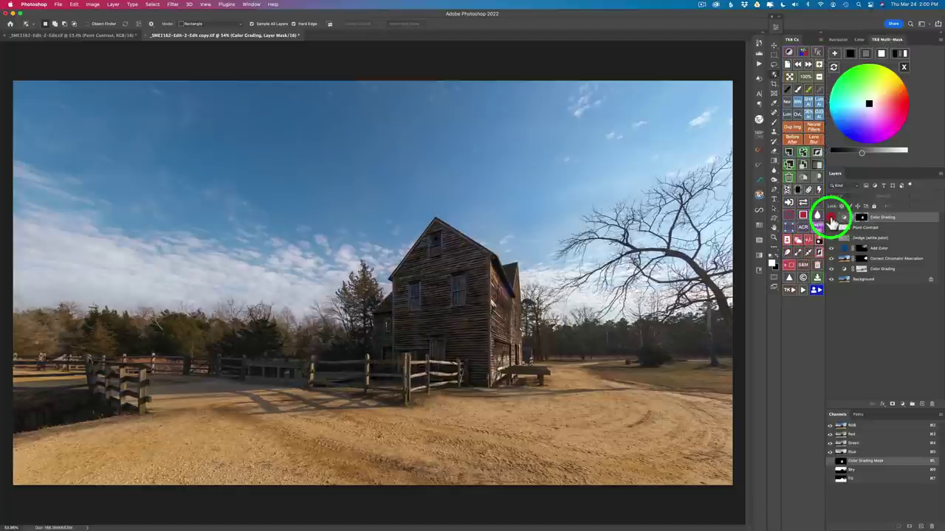
click(831, 220)
click(803, 204)
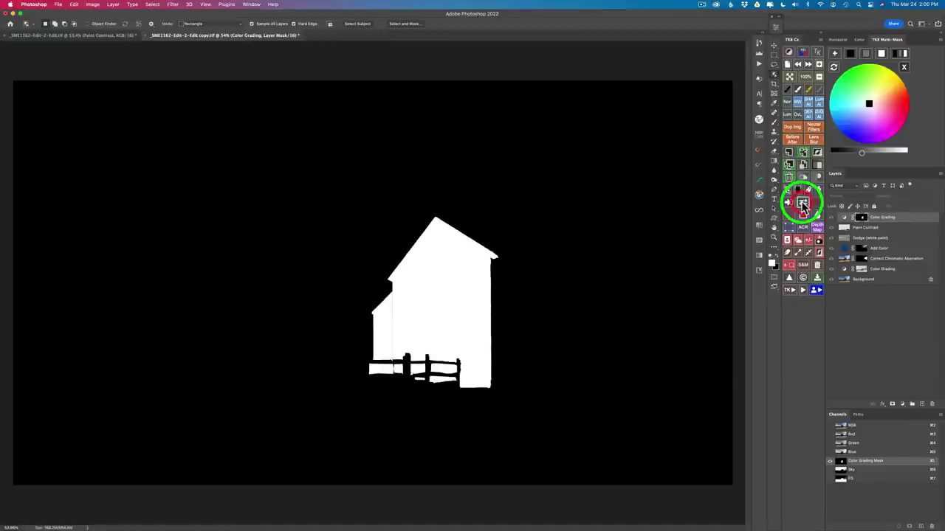
click(803, 204)
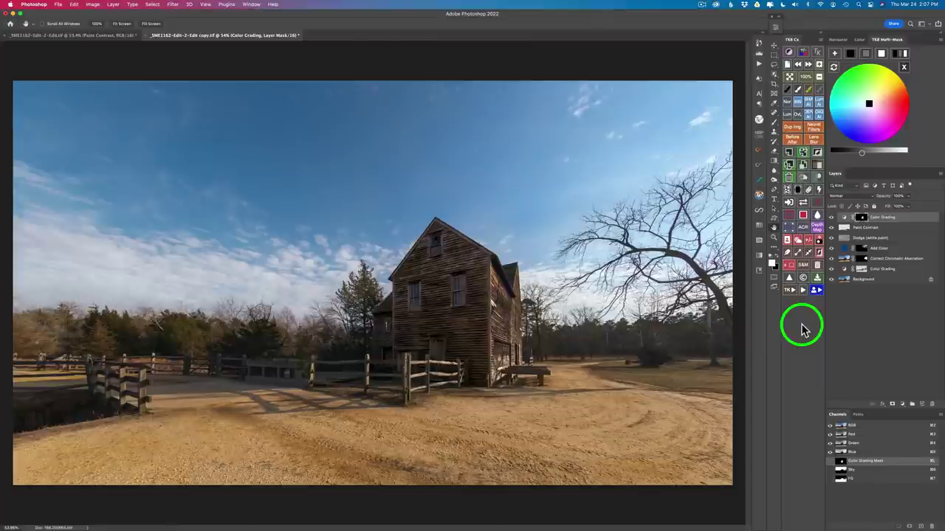
Step: Run the TK Paint Contrast action with 50% gray (#808080) as the paint color
click(788, 290)
click(803, 163)
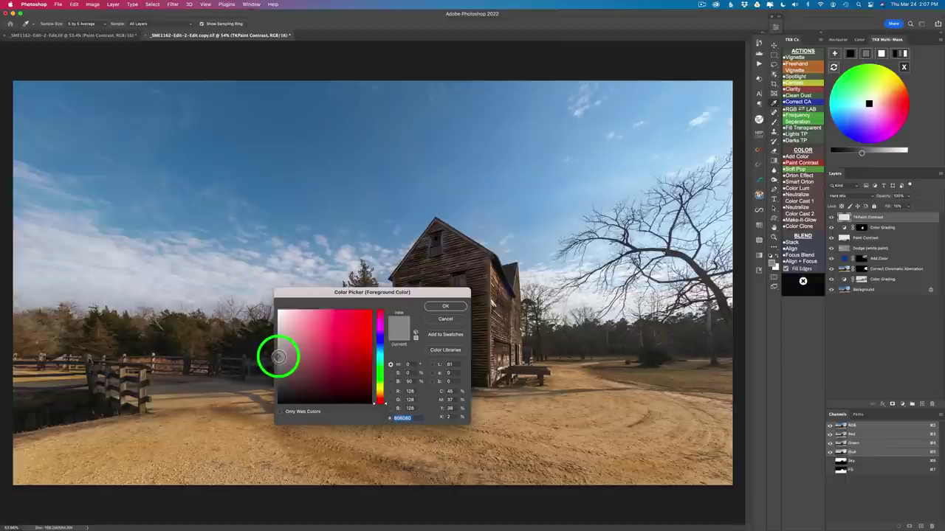
click(441, 308)
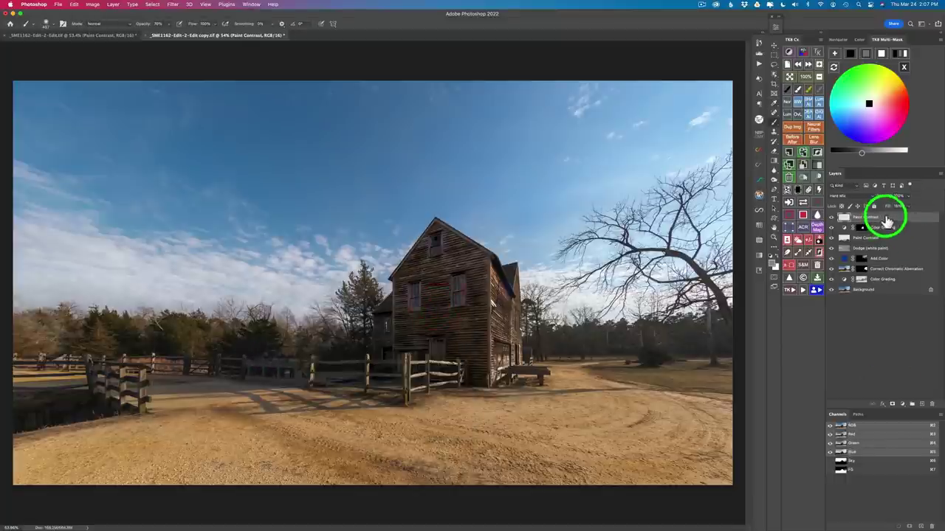
Step: Exit color grading, generate a Midtones 3 luminosity mask, and store it for a multiply mask calculation
click(903, 66)
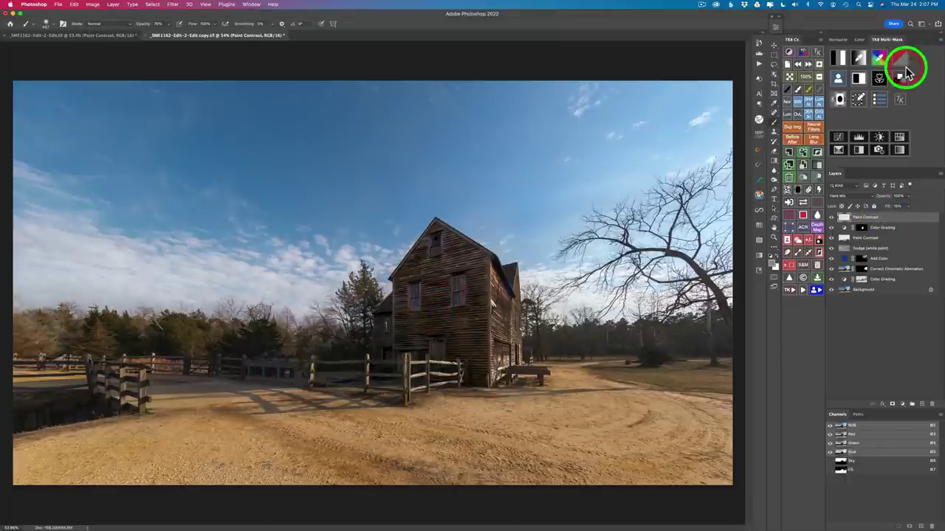
click(836, 59)
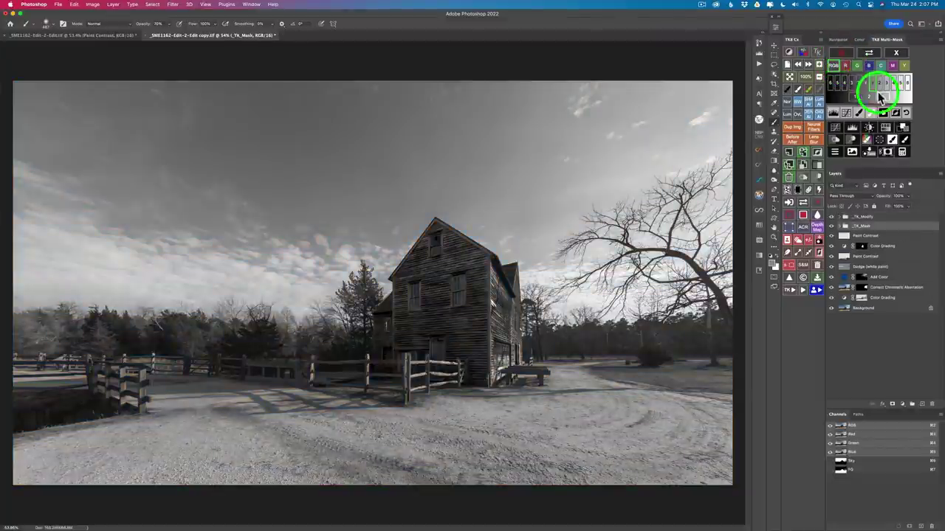
click(885, 97)
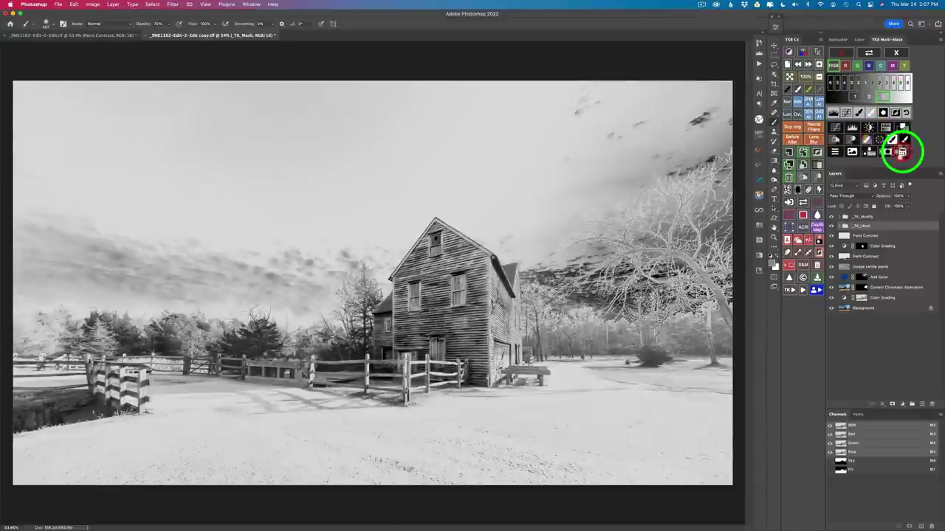
click(899, 148)
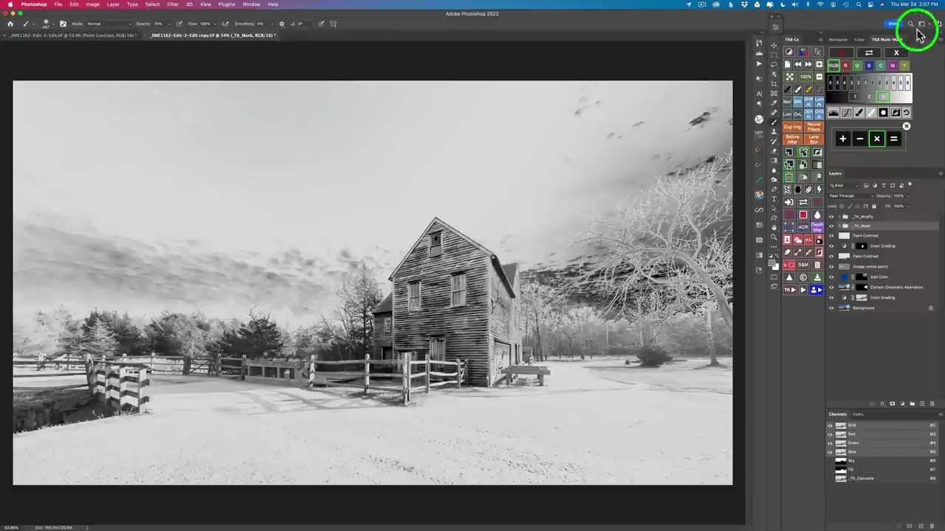
Step: Load the saved FG channel as a mask and multiply it with the stored Midtones 3 mask
click(897, 53)
click(837, 80)
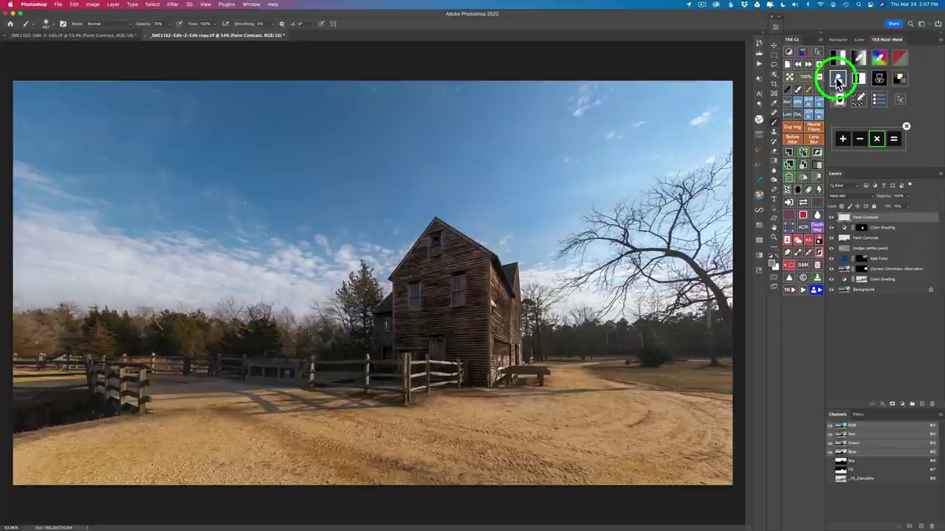
click(835, 59)
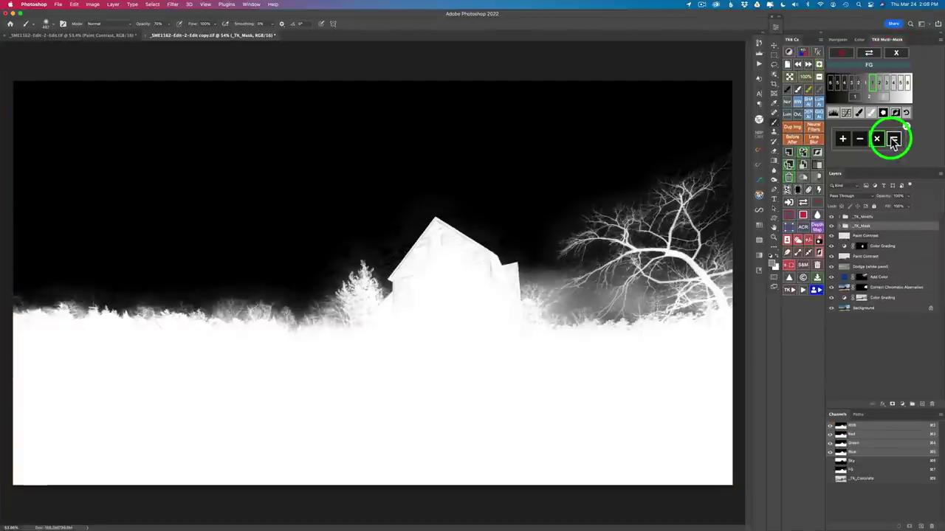
click(893, 140)
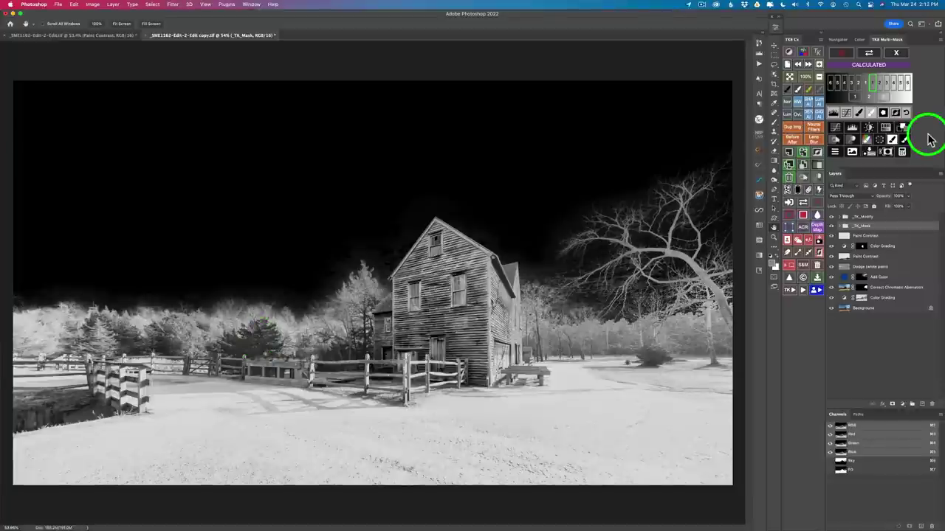
Step: Load the calculated mask as a selection and brush 50% gray over the foreground tree line on the Paint Contrast layer
click(879, 139)
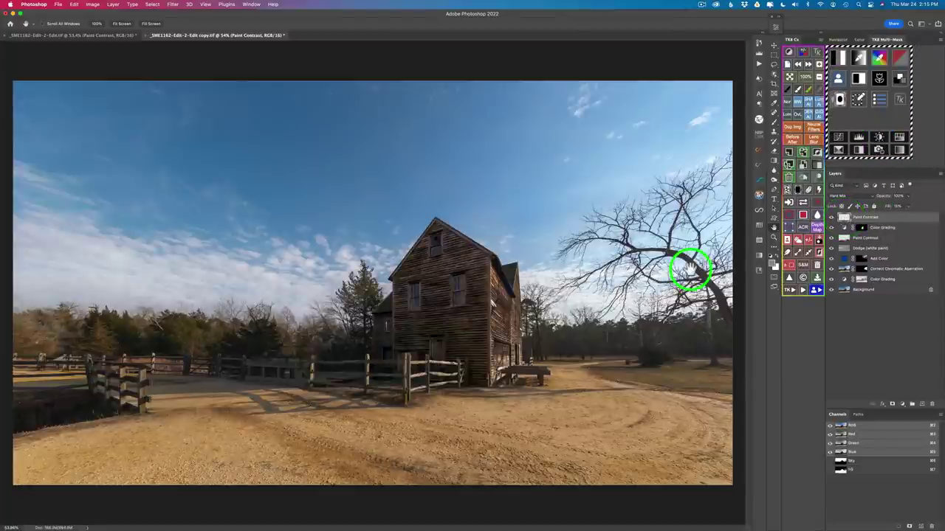
key(b)
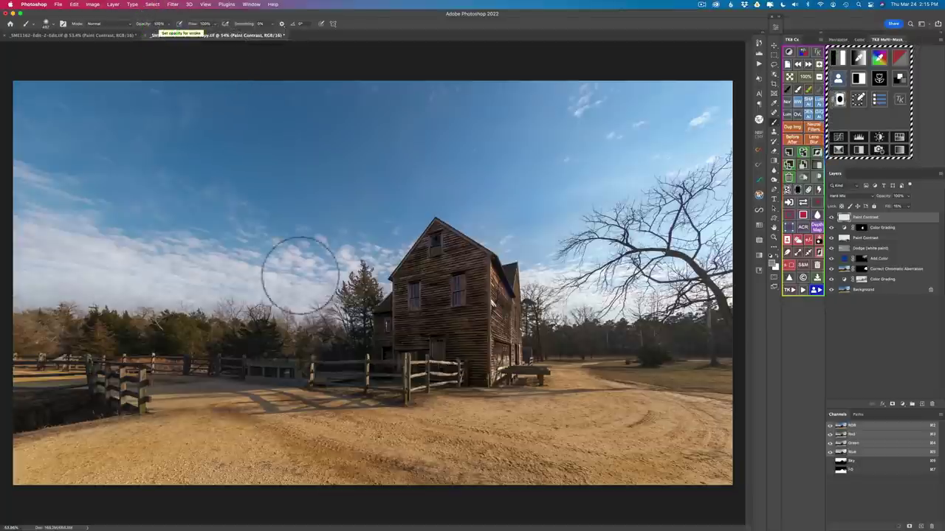
mouse_move(177, 325)
mouse_down()
mouse_move(169, 327)
mouse_move(179, 332)
mouse_up()
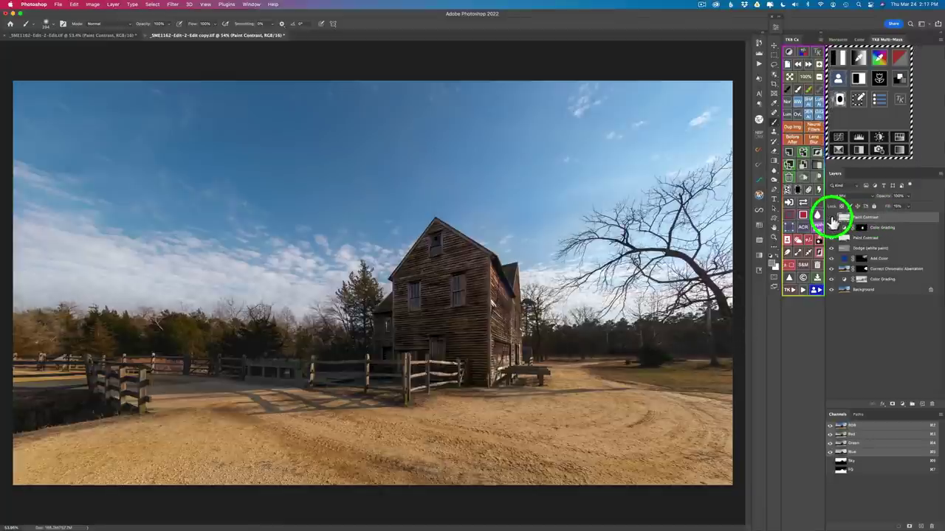
Step: Compare the top Paint Contrast layer on and off and reduce its opacity to about 85%
click(832, 219)
click(832, 219)
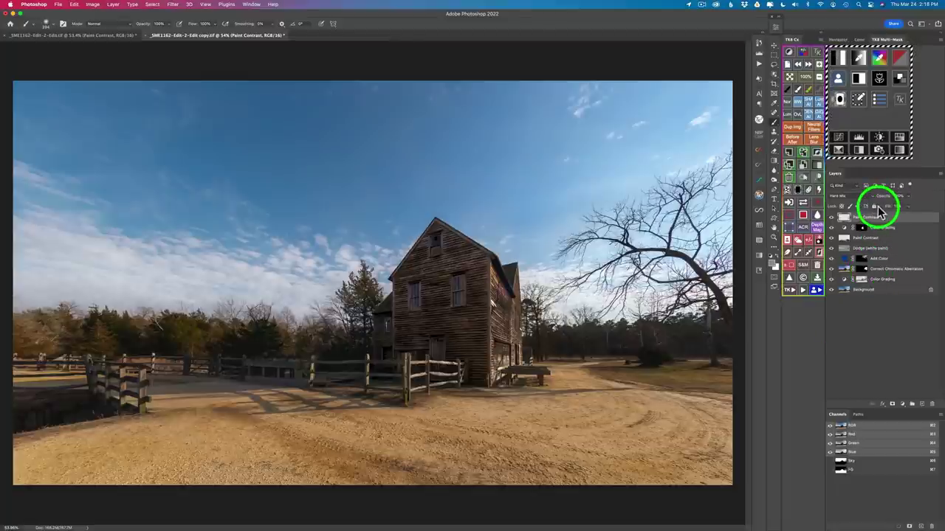
drag(884, 199, 873, 201)
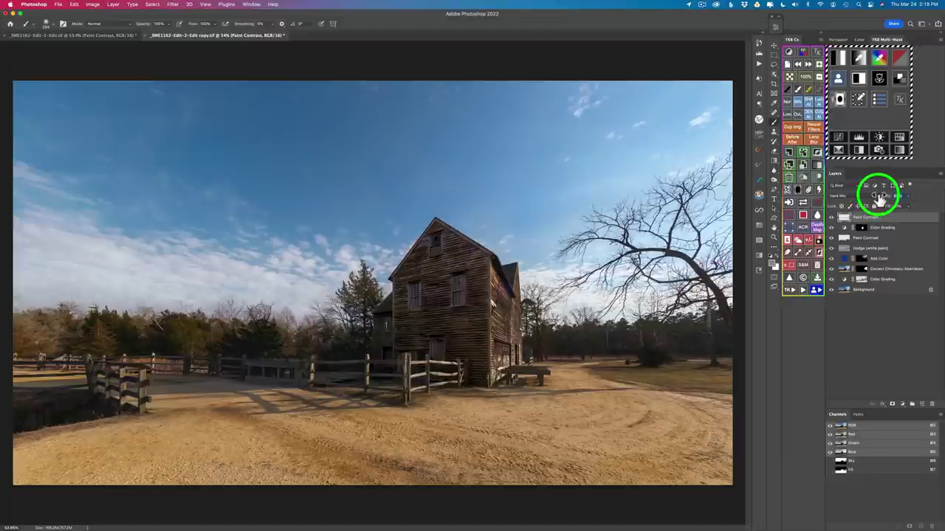
mouse_move(878, 196)
mouse_down()
mouse_move(848, 261)
mouse_move(829, 217)
mouse_move(871, 334)
mouse_move(889, 200)
mouse_up()
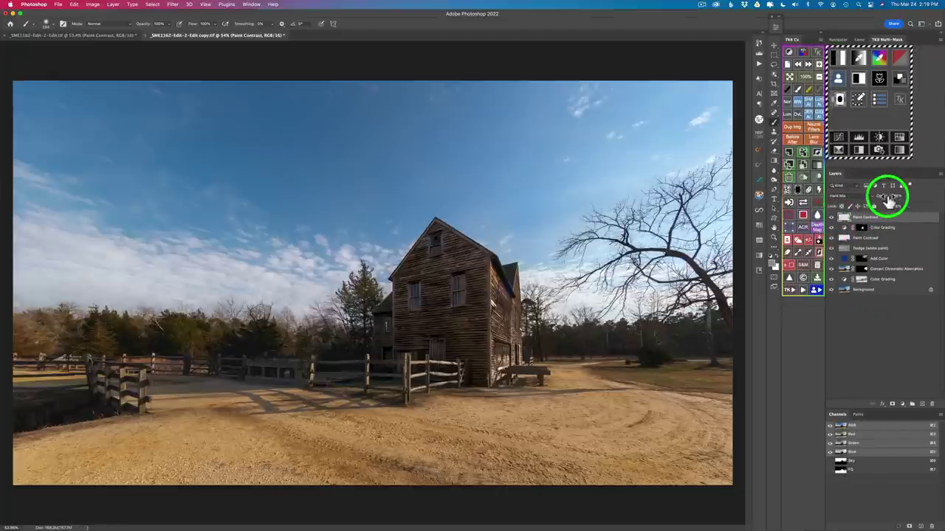
drag(891, 198, 887, 200)
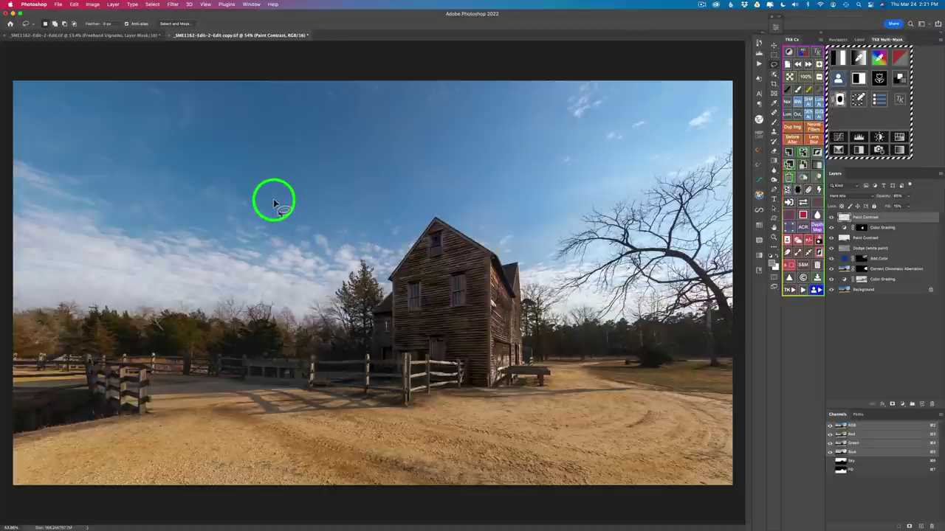
Step: Lasso the central sky, building and foreground, run TK Freehand Vignette with a 513.4-pixel Gaussian Blur, and compare the effect on and off
mouse_move(137, 70)
mouse_down()
mouse_move(105, 102)
mouse_move(84, 159)
mouse_move(88, 191)
mouse_move(121, 252)
mouse_move(121, 293)
mouse_move(133, 318)
mouse_move(263, 420)
mouse_move(446, 450)
mouse_move(541, 444)
mouse_move(579, 397)
mouse_move(572, 332)
mouse_move(548, 253)
mouse_move(568, 166)
mouse_move(608, 118)
mouse_move(622, 66)
mouse_up()
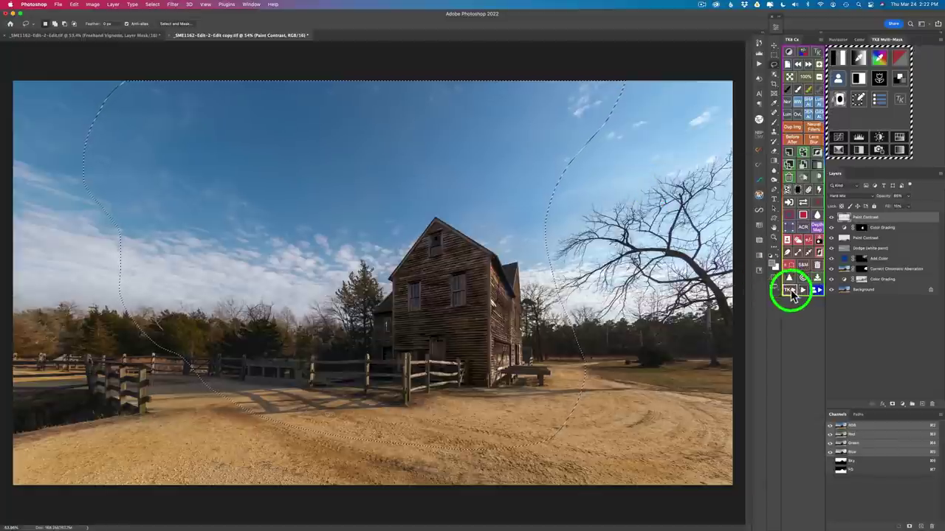
click(792, 296)
click(797, 63)
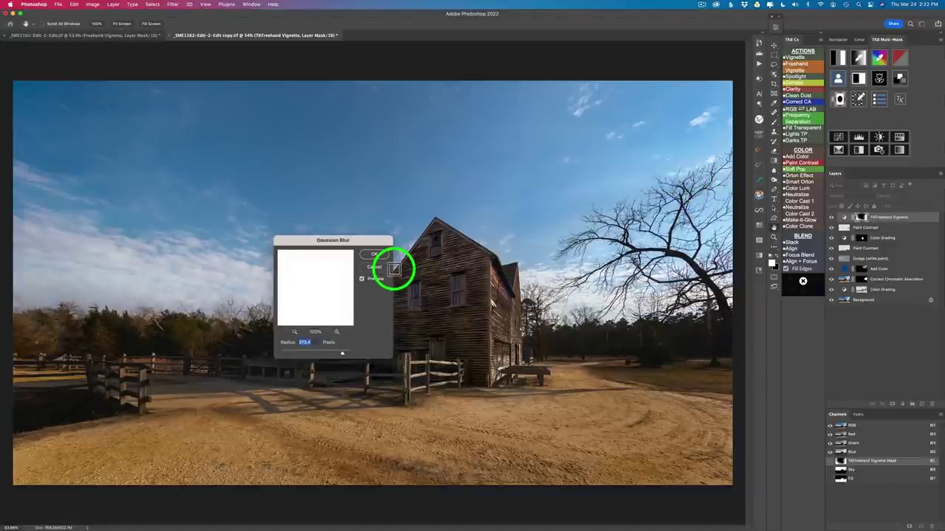
click(375, 254)
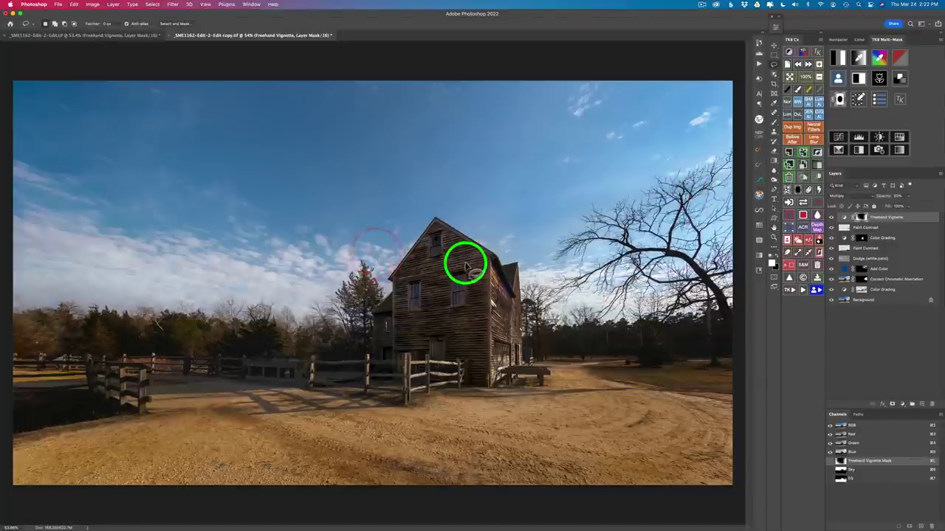
click(831, 217)
click(831, 217)
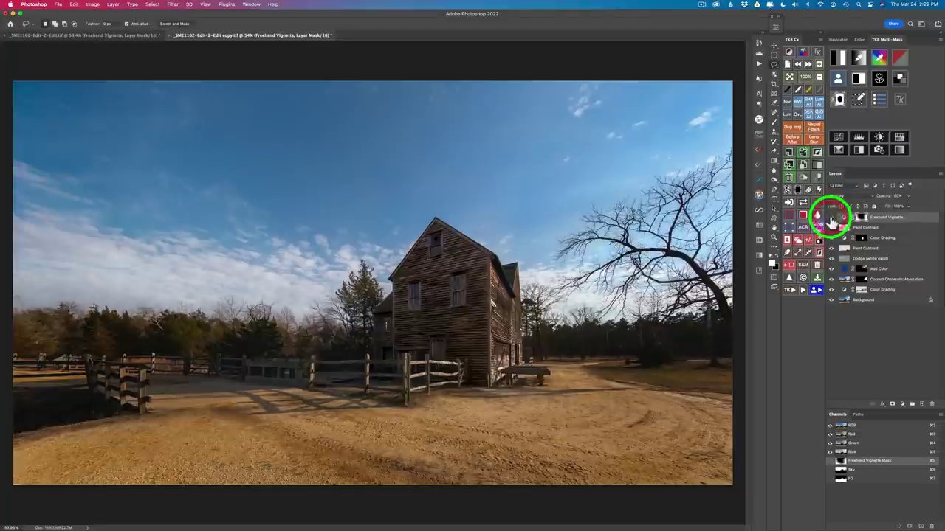
Step: Protect the shadows from the Freehand Vignette by splitting and feathering the underlying layer's dark Blend If range
double_click(921, 220)
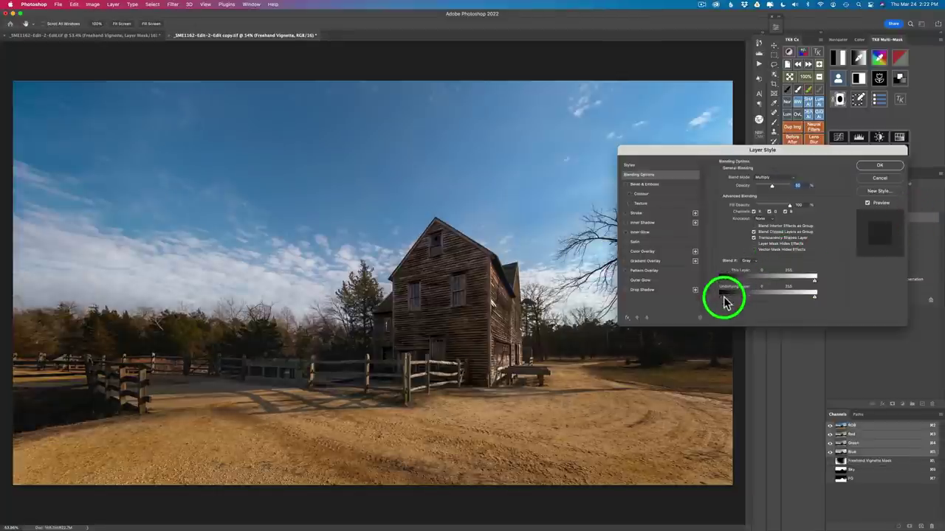
drag(721, 298, 745, 301)
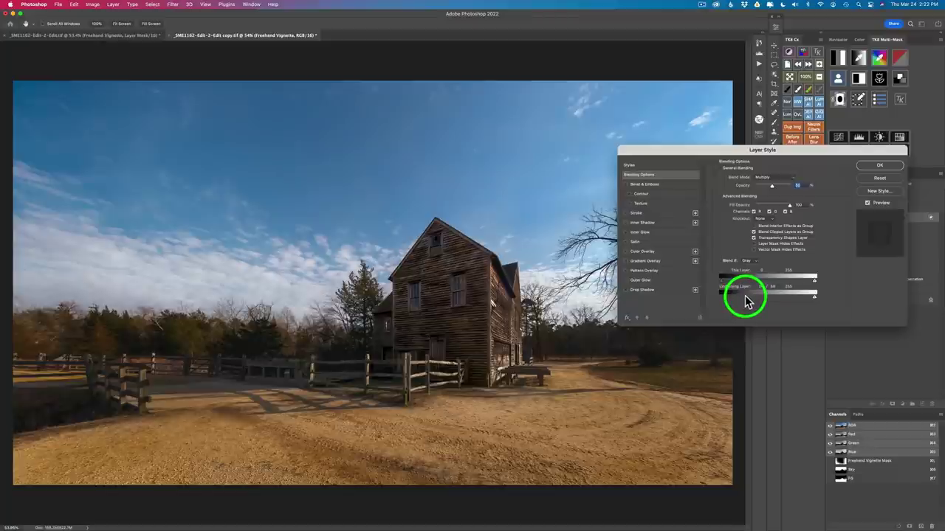
click(879, 165)
Step: Lower the Freehand Vignette layer's opacity to 31% and compare the layer on and off
drag(855, 222, 824, 214)
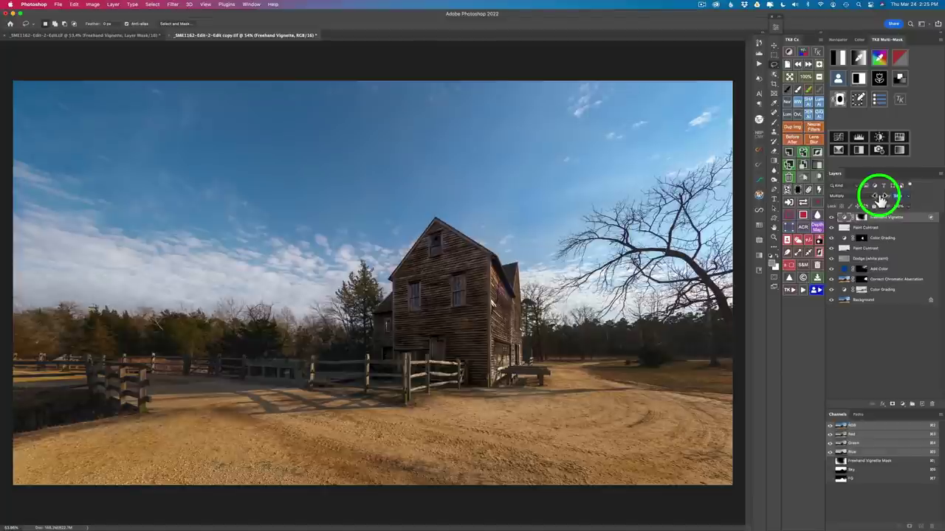
click(831, 219)
click(832, 218)
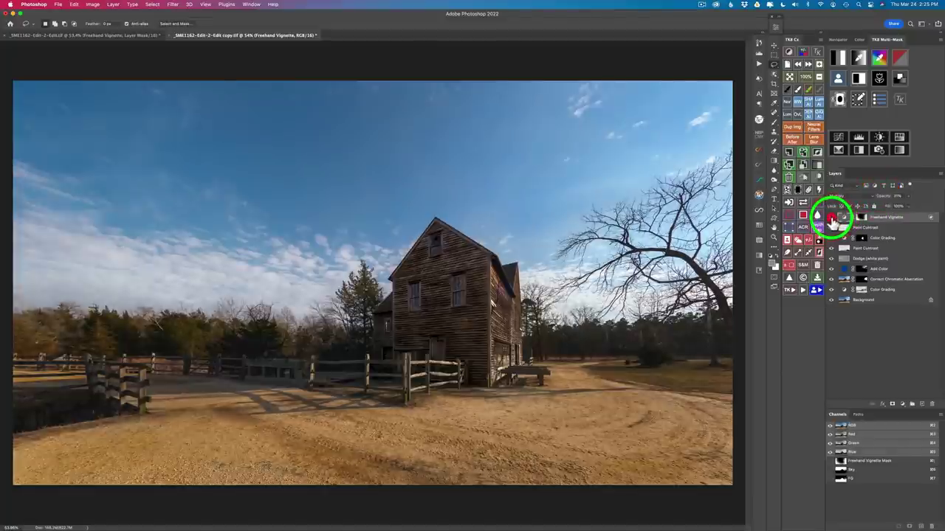
click(831, 218)
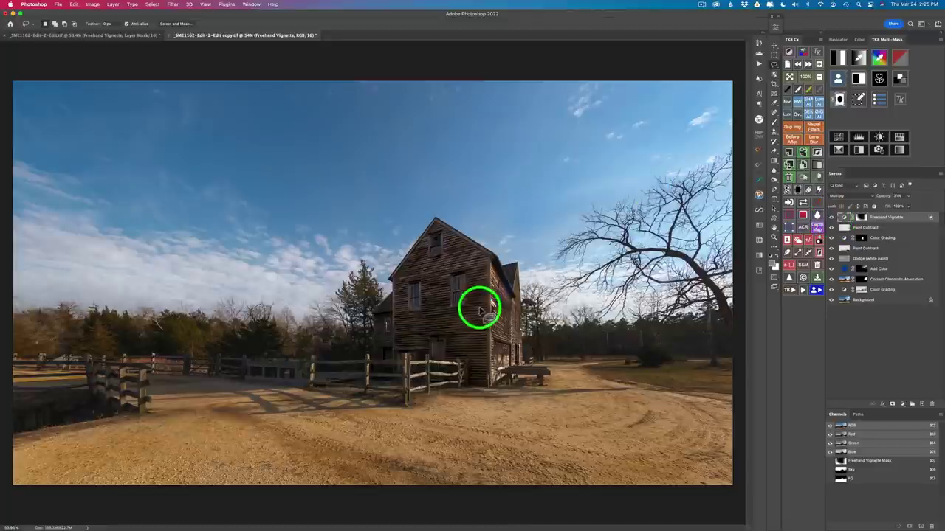
Step: Lasso a rounded area around the building and run the TK Spotlight action with a 513.4-pixel Gaussian Blur
mouse_move(410, 172)
mouse_down()
mouse_move(352, 211)
mouse_move(332, 252)
mouse_move(322, 302)
mouse_move(327, 359)
mouse_move(354, 401)
mouse_move(397, 425)
mouse_move(460, 434)
mouse_move(544, 421)
mouse_move(578, 361)
mouse_move(574, 281)
mouse_move(539, 220)
mouse_move(474, 180)
mouse_move(424, 169)
mouse_move(384, 175)
mouse_up()
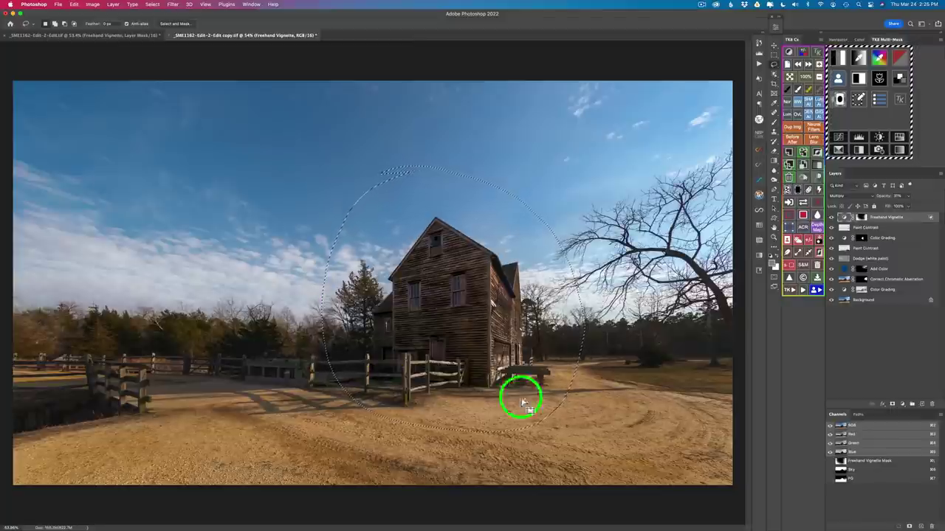
click(790, 291)
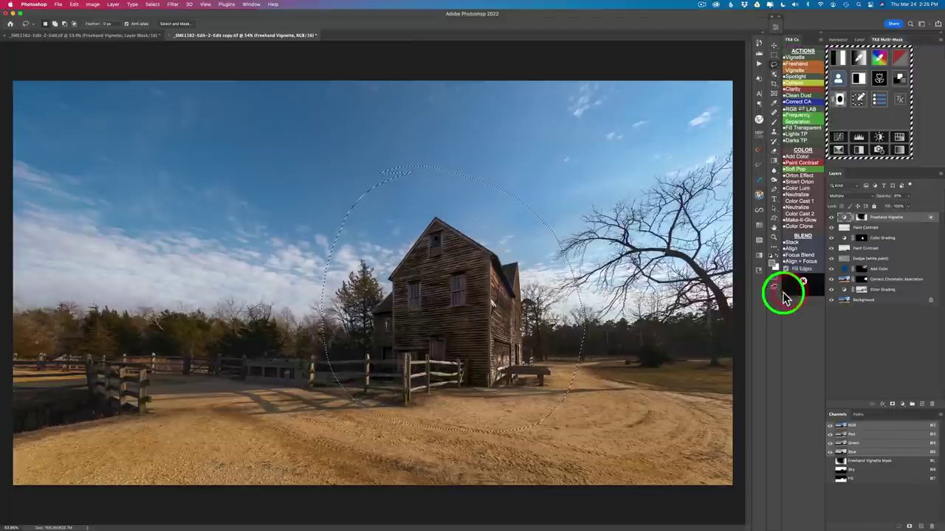
click(797, 77)
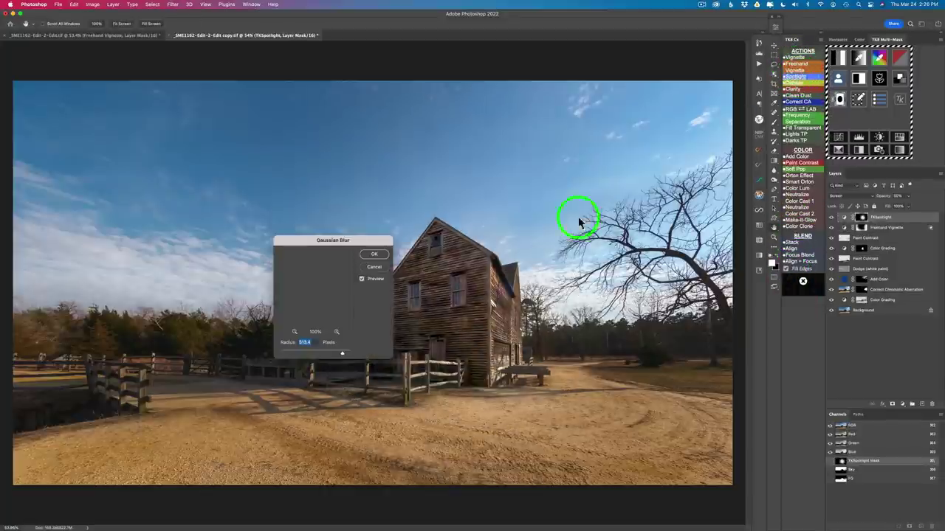
click(375, 255)
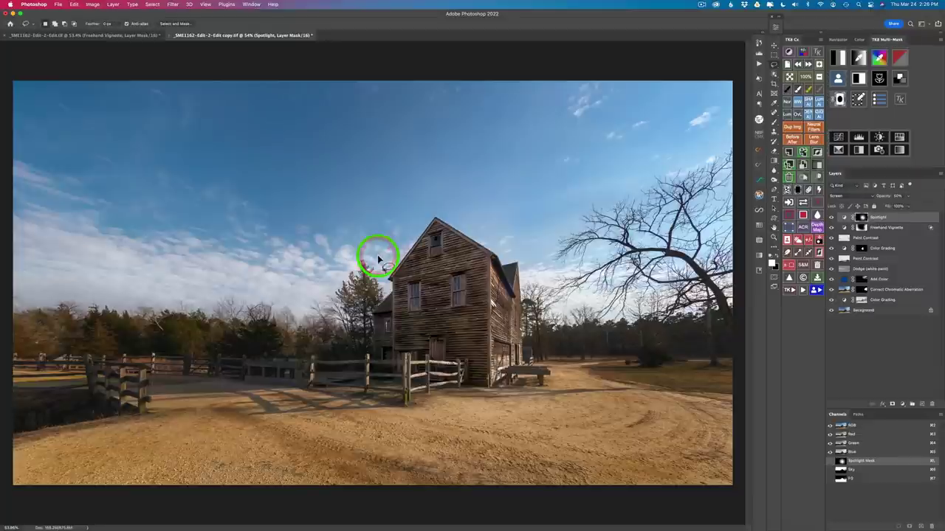
Step: Compare the Spotlight layer on and off and reduce its opacity to about 28%
click(832, 219)
click(832, 219)
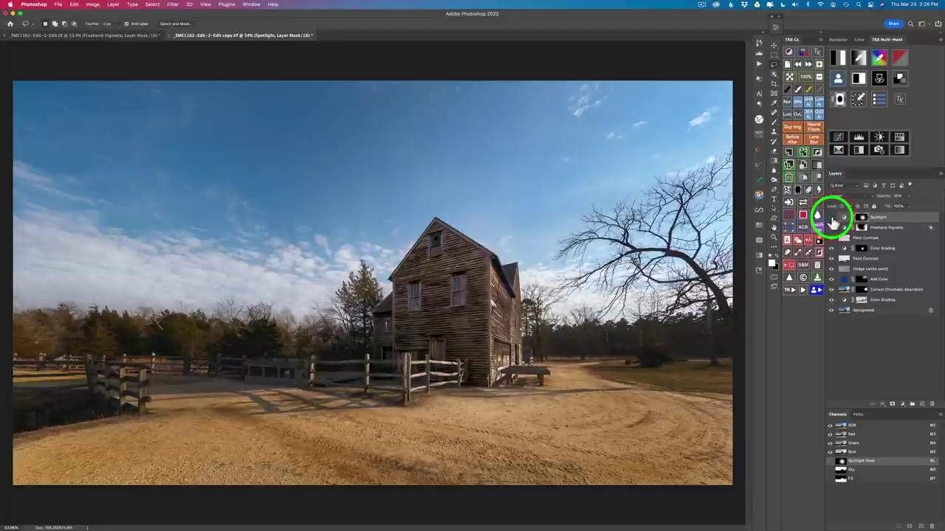
click(832, 219)
click(832, 219)
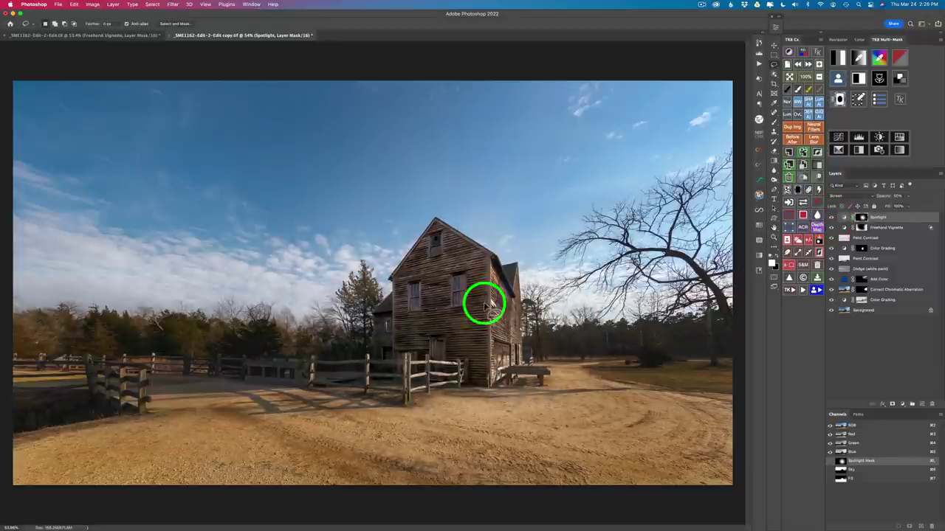
drag(887, 199, 877, 198)
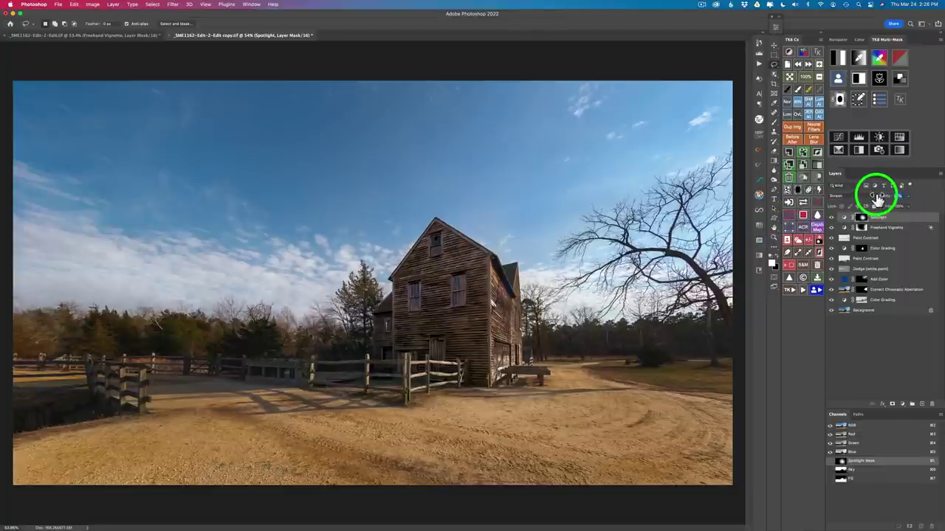
click(831, 218)
click(832, 219)
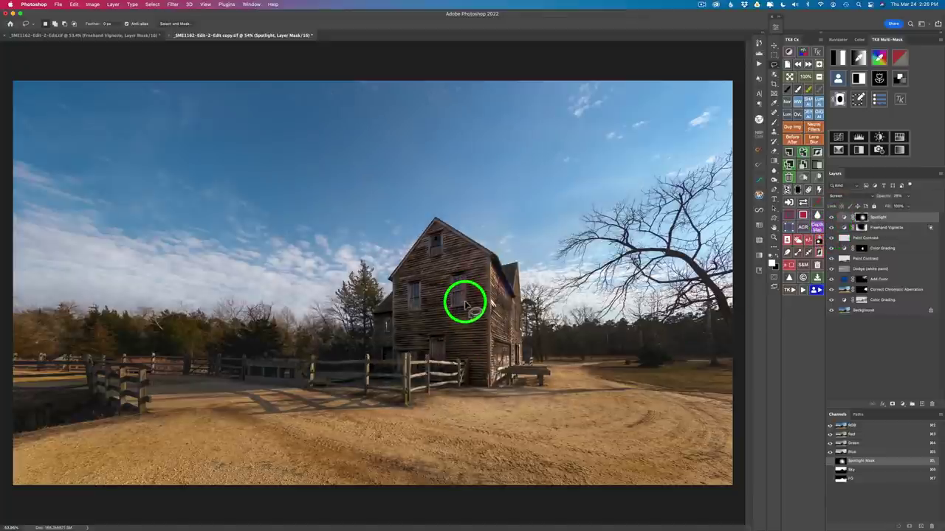
click(814, 214)
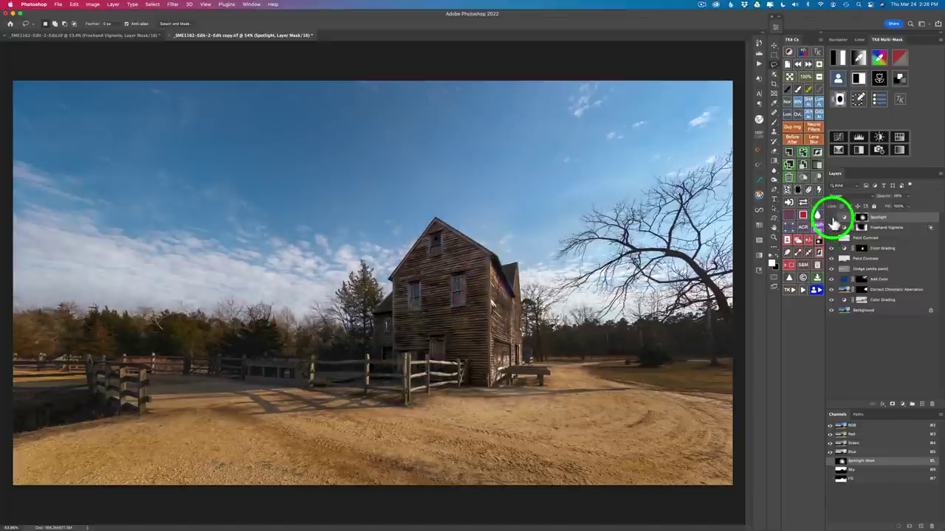
click(832, 218)
click(832, 219)
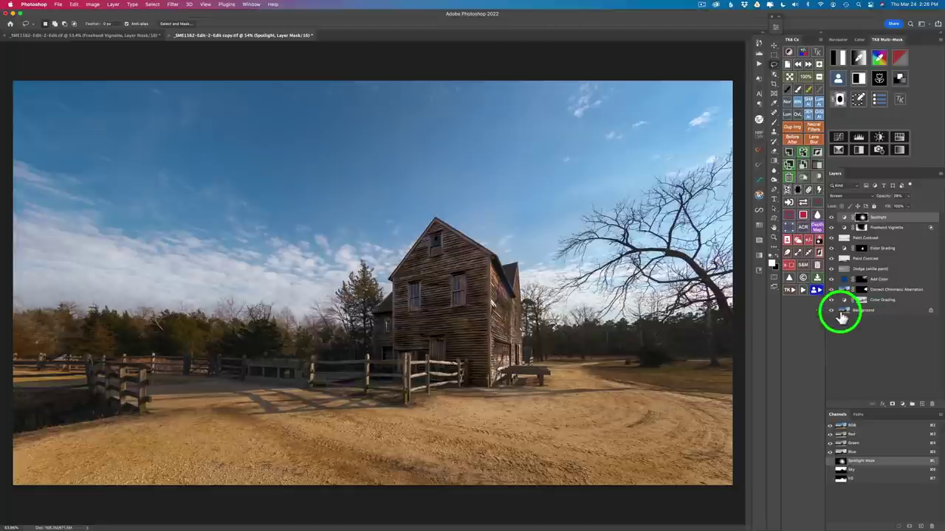
Step: Compare the original Background image with the fully edited version using the Before/After function
click(793, 141)
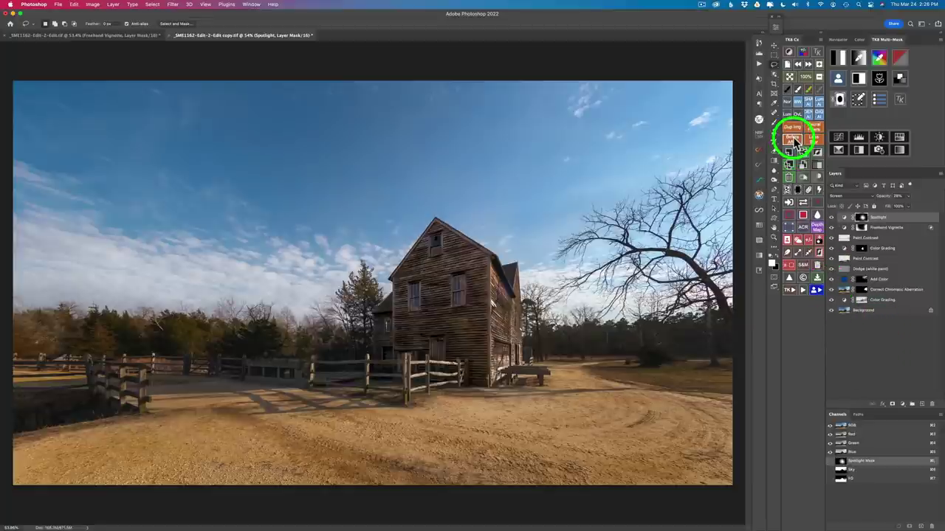
click(793, 140)
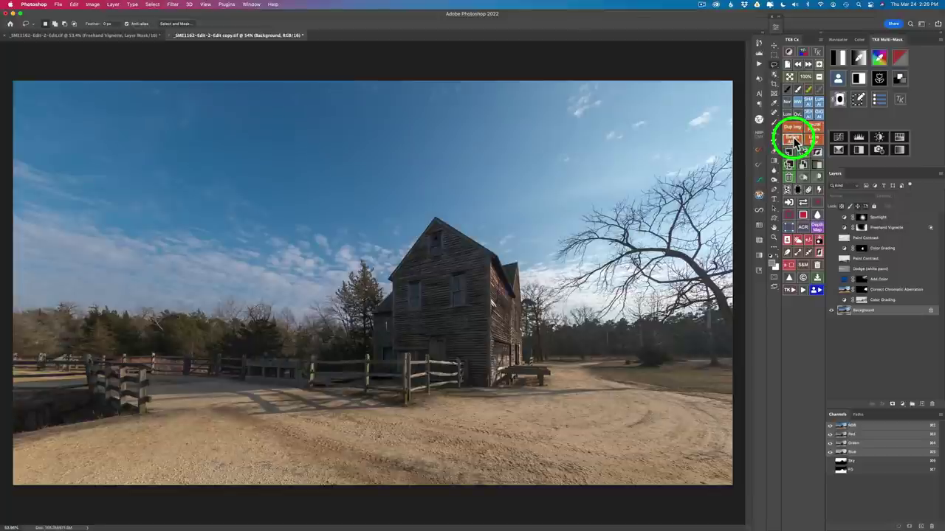
click(794, 142)
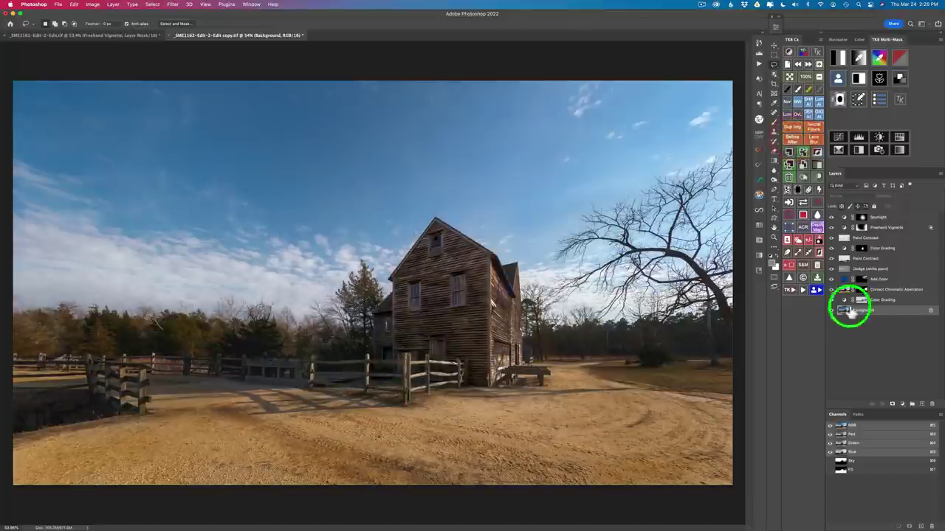